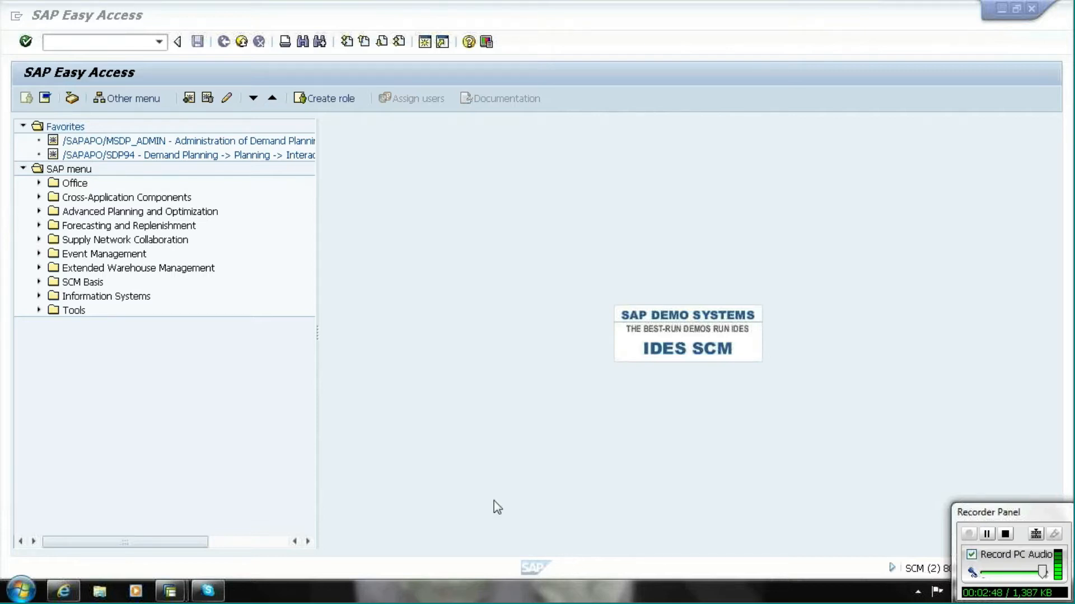
- Open the alert monitor settings transaction /SAPAPO/AMON_SETTING from the Supply Chain Monitoring current settings under Advanced Planning and Optimization
left_click(39, 212)
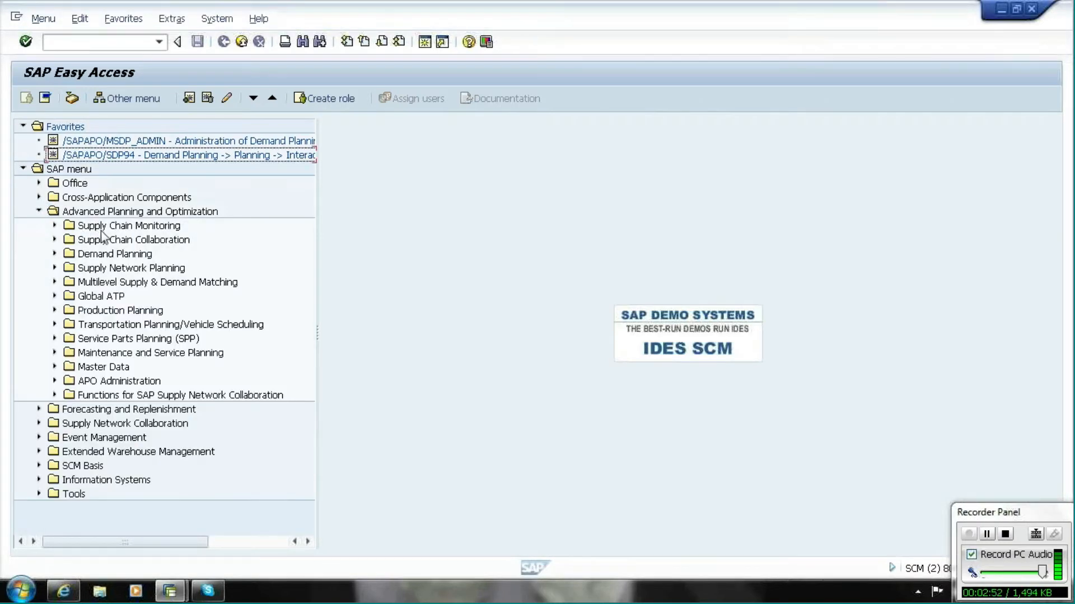
left_click(101, 232)
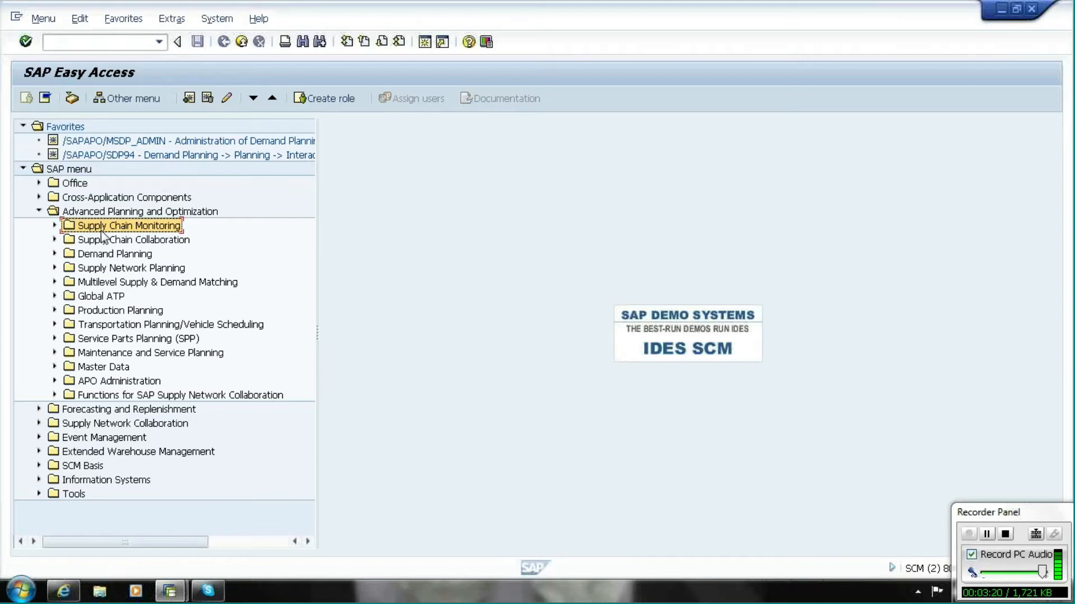
left_click(55, 226)
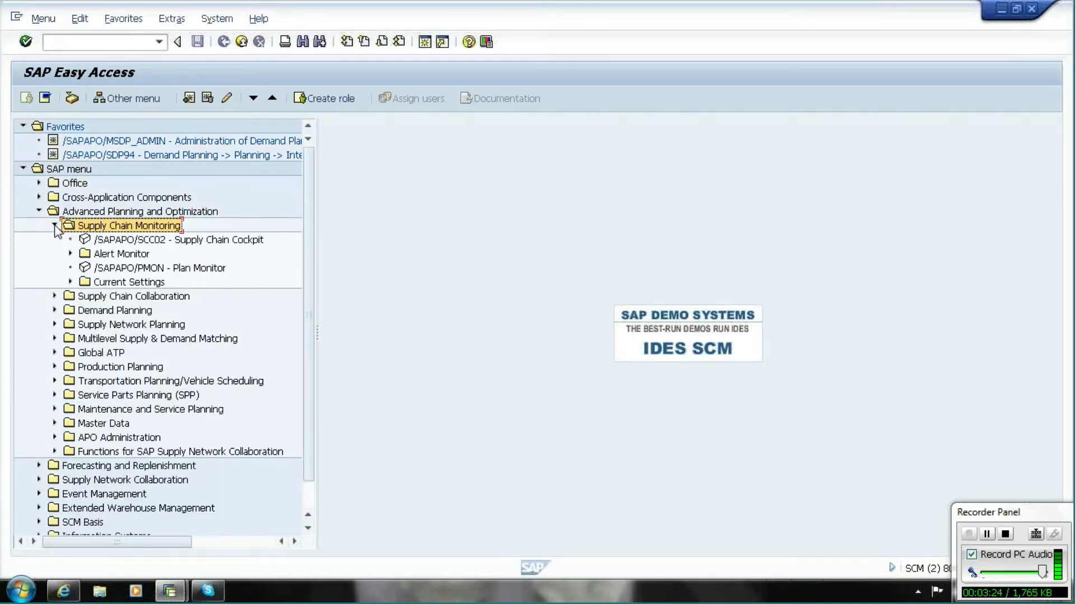
left_click(71, 254)
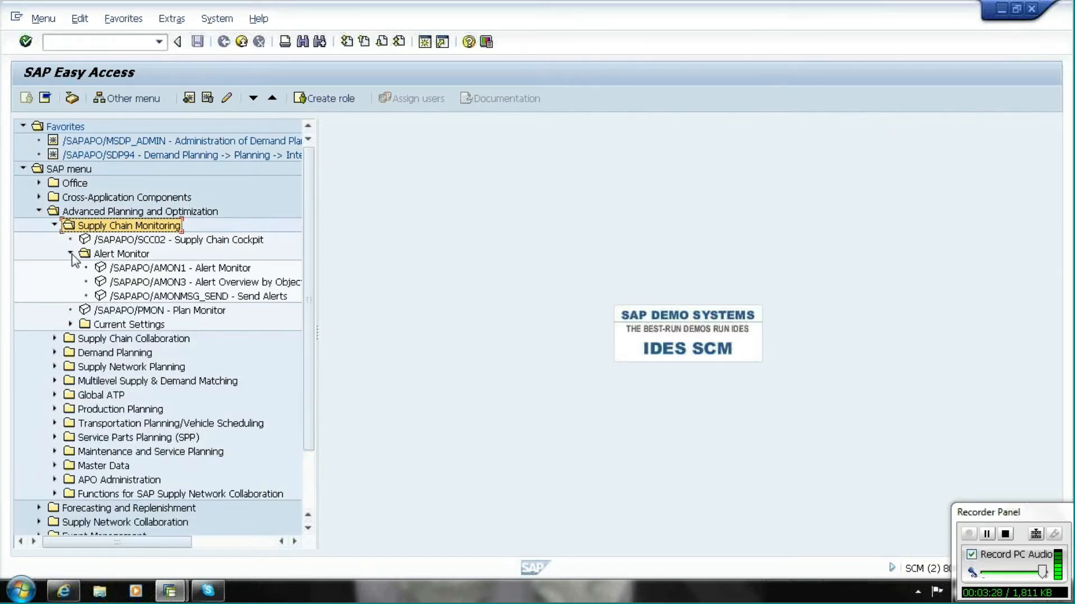
left_click(70, 325)
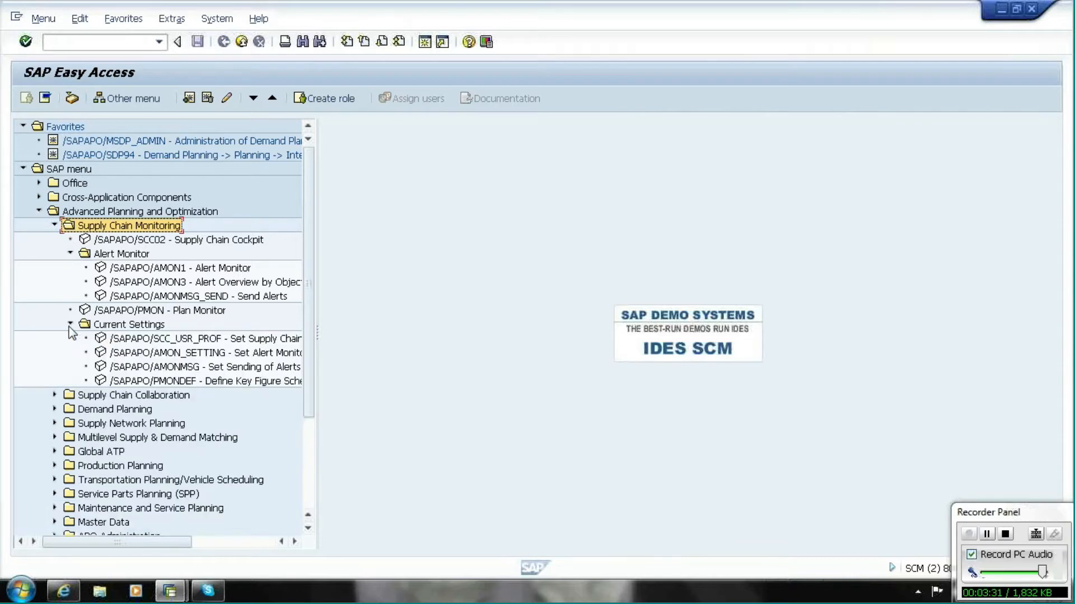
left_click(177, 357)
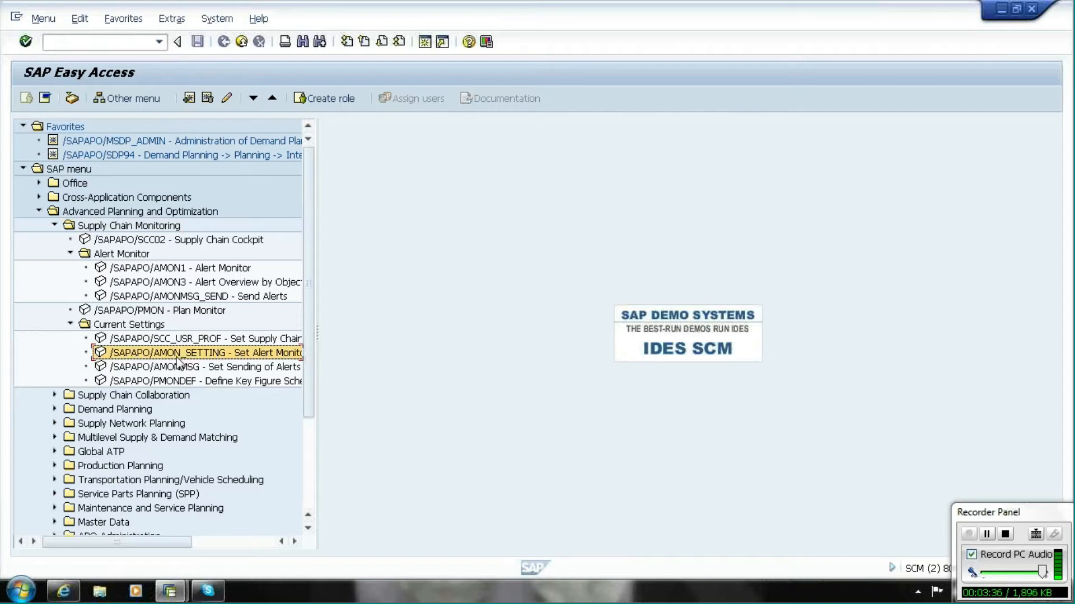
double_click(177, 358)
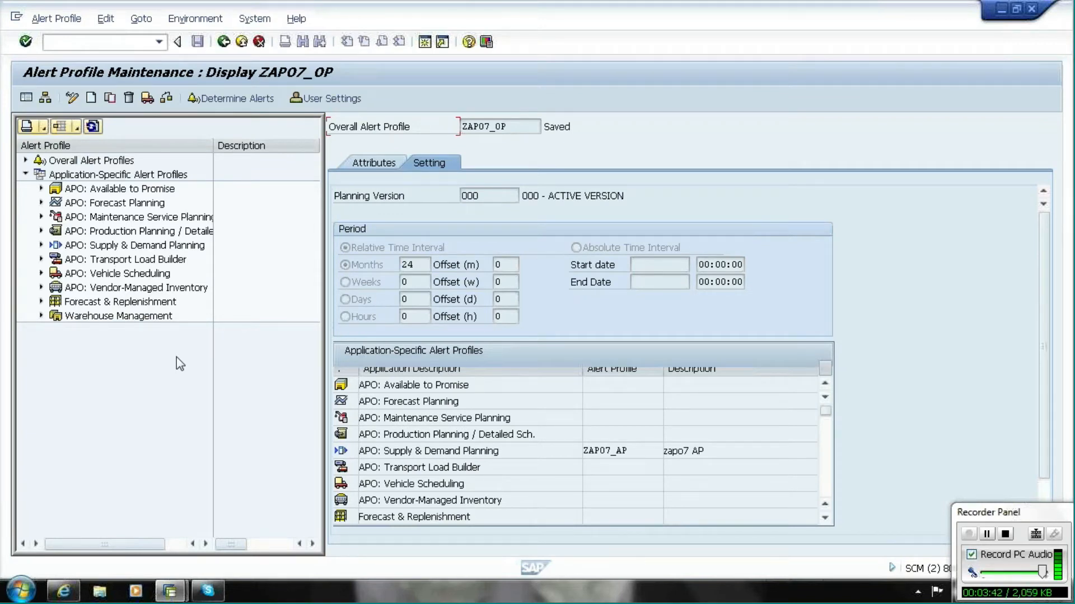
- Open the maintenance of alert types for DP/SNP and widen the dialog structure area to show the full entry names
left_click(150, 23)
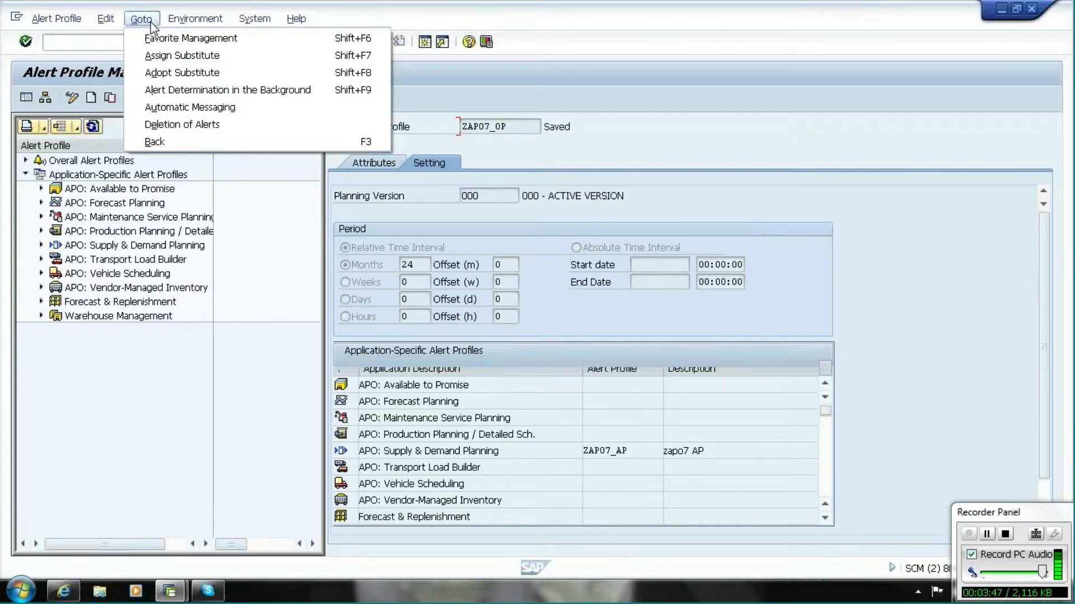
mouse_move(179, 21)
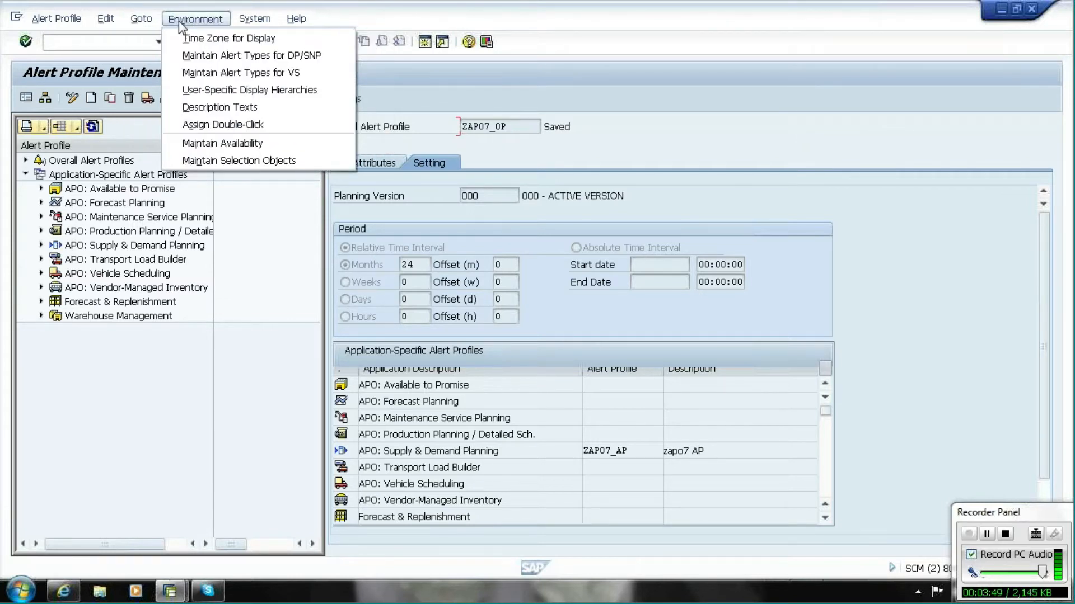
left_click(212, 57)
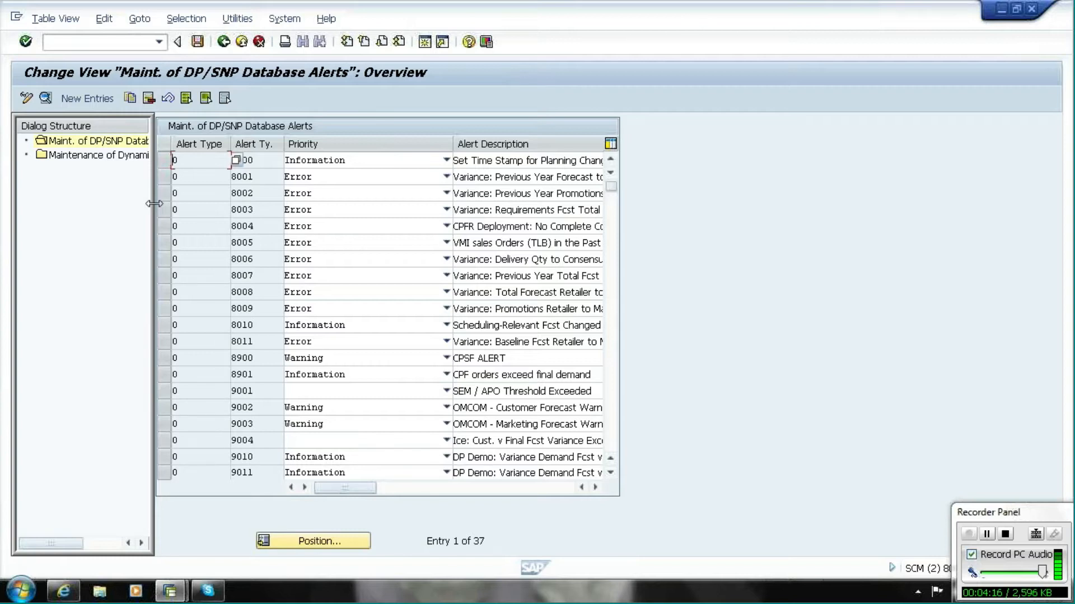
left_click_drag(154, 203, 298, 203)
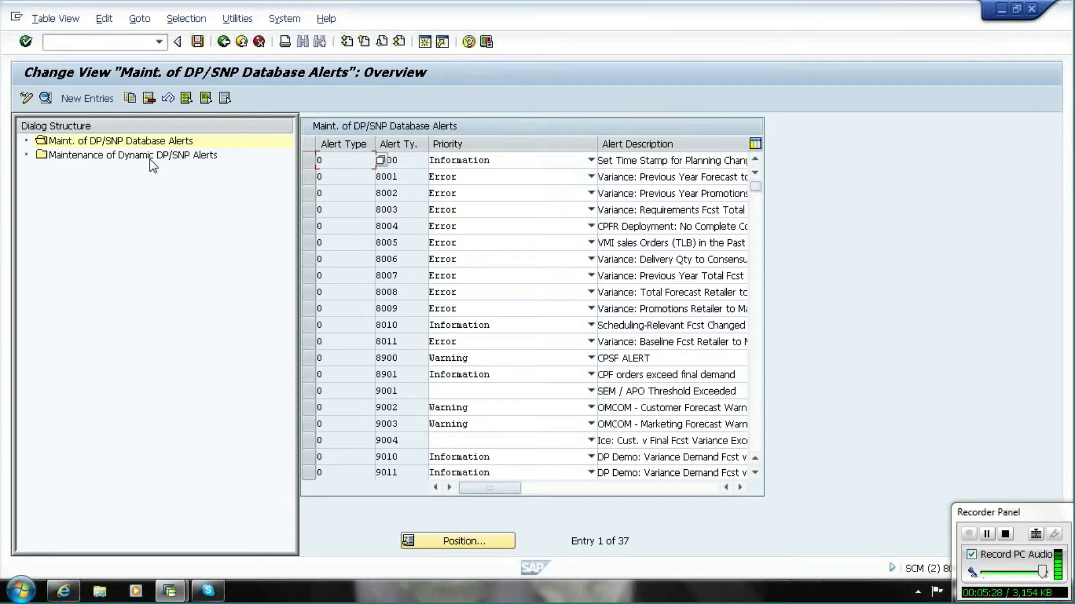
- Create a new DP/SNP database alert entry with alert type 7003 and priority Error
left_click(128, 143)
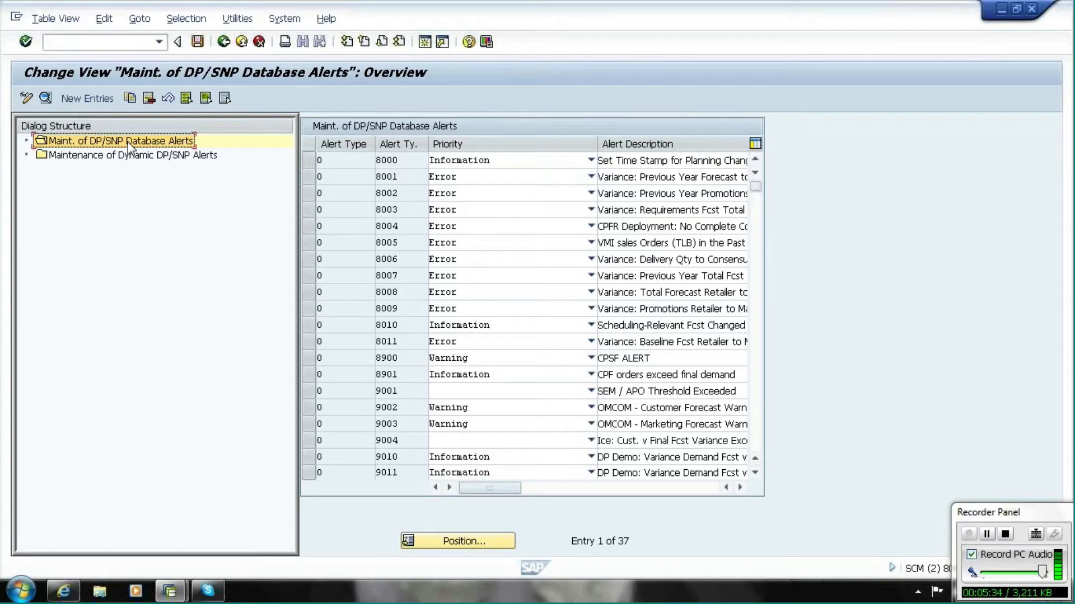
left_click(101, 102)
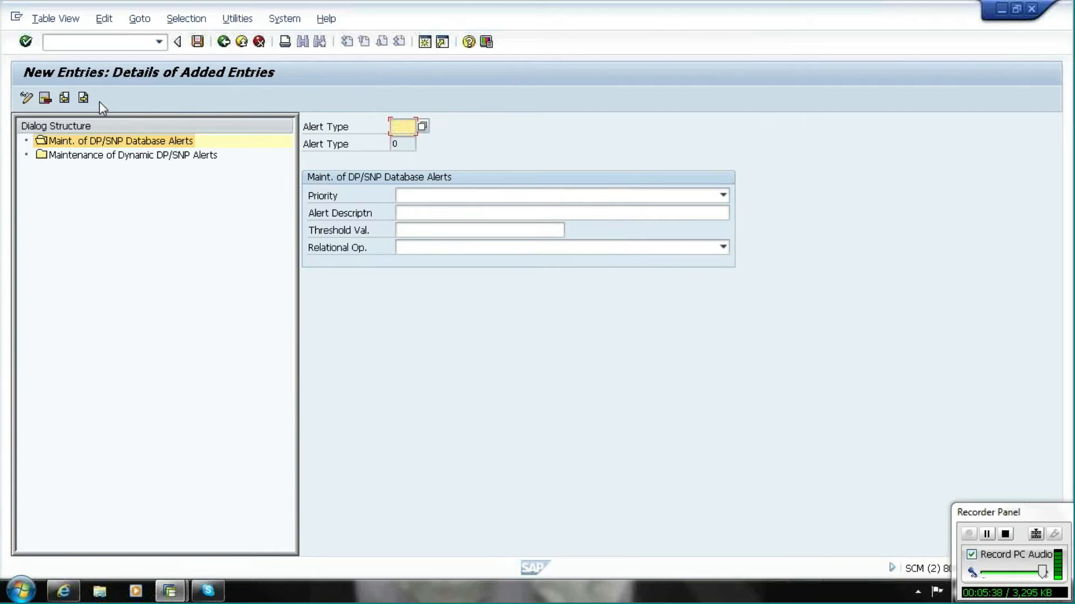
type("700")
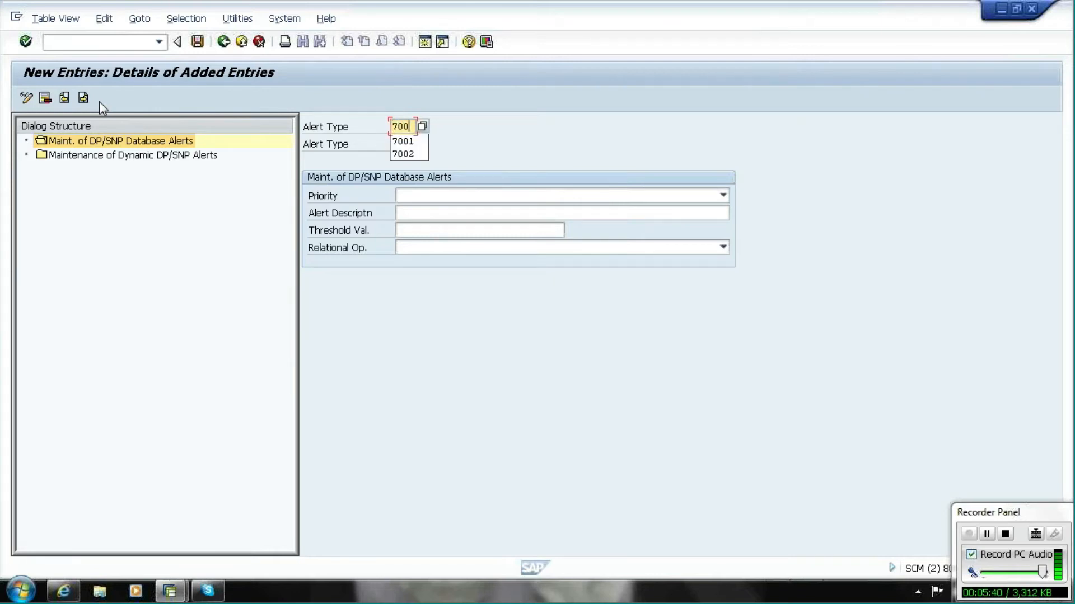
type("3")
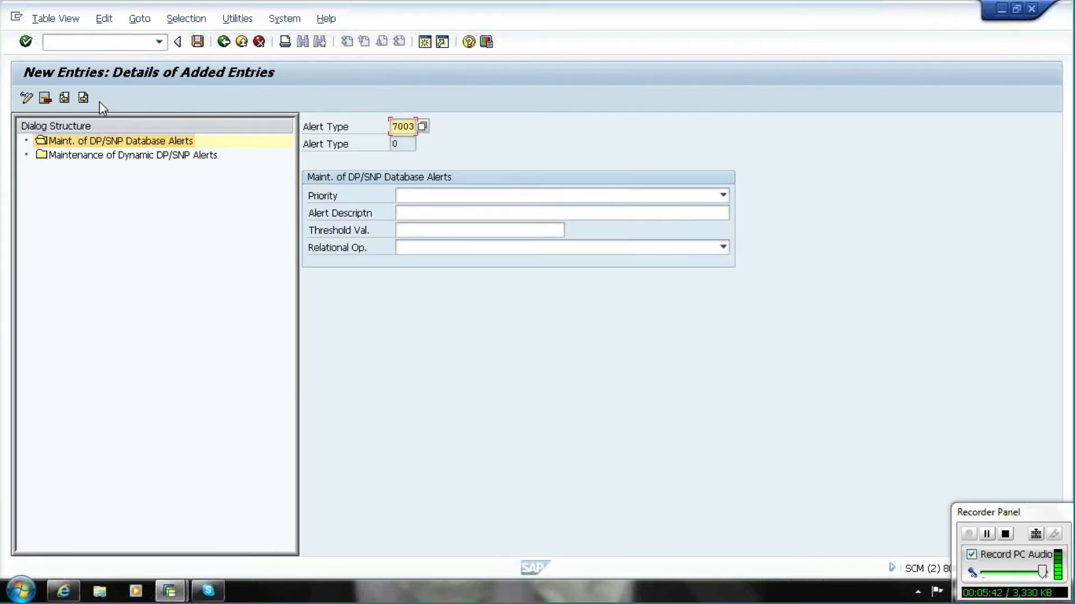
left_click(427, 197)
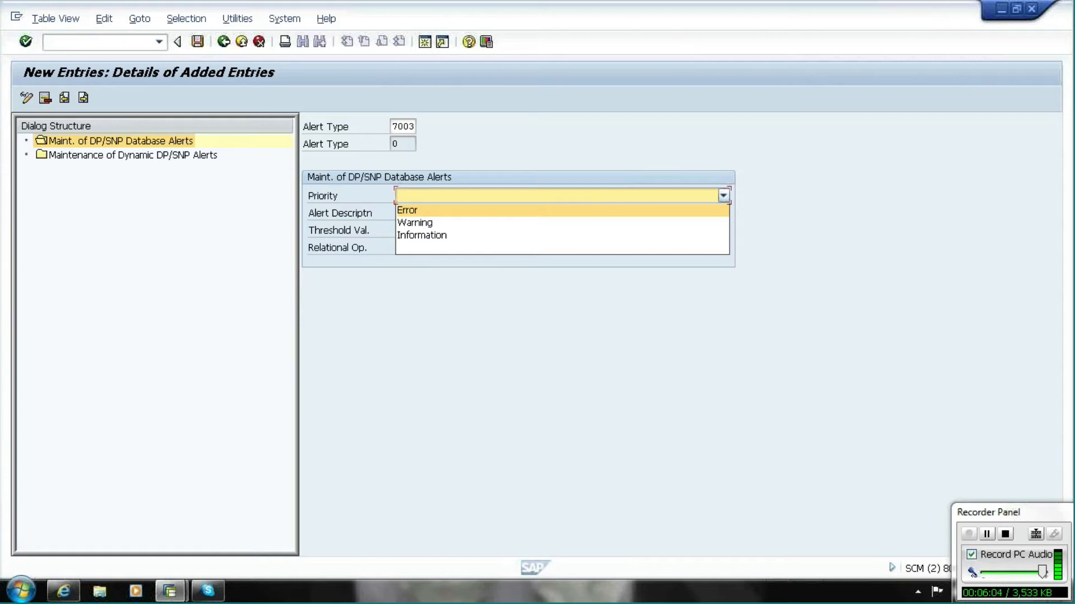
left_click(417, 215)
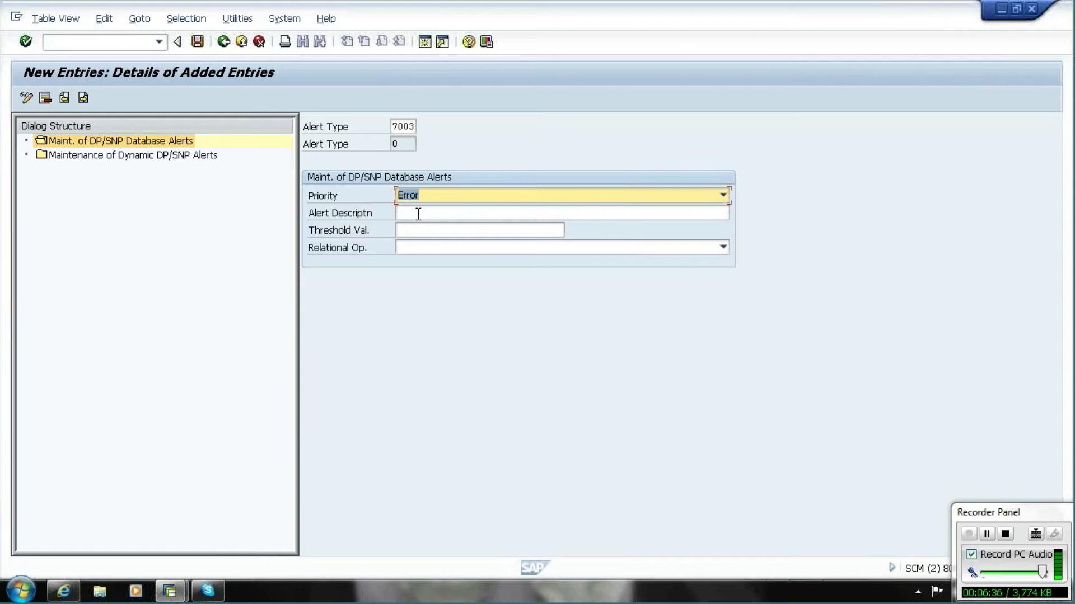
- Enter "ZAPO1 NEGATIVE FORECAST" as the alert description of the new entry
left_click(418, 214)
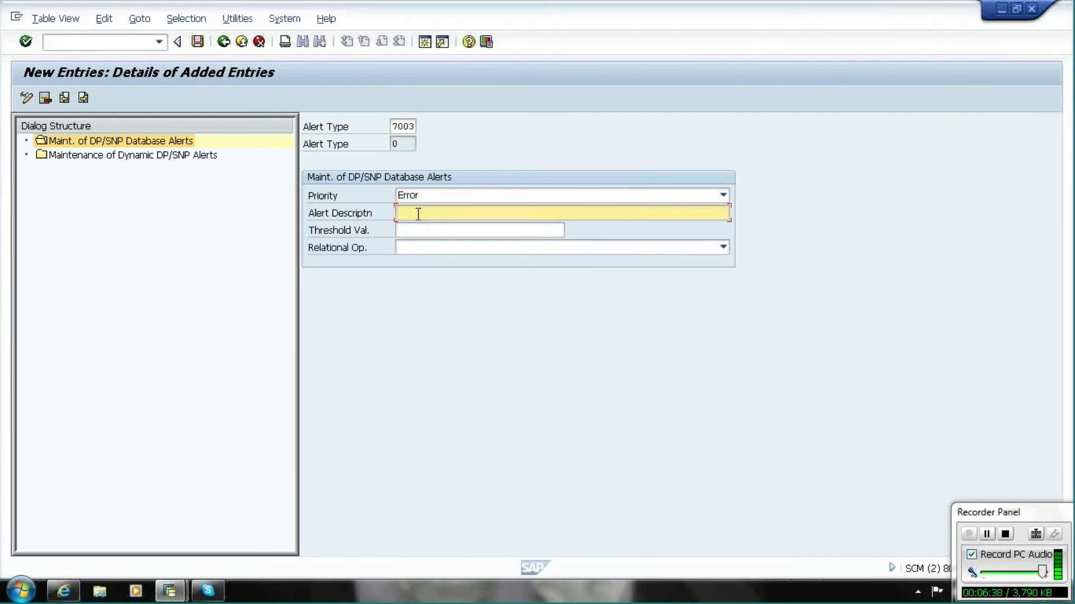
key("Caps_Lock")
type("Z")
key("alt+Tab")
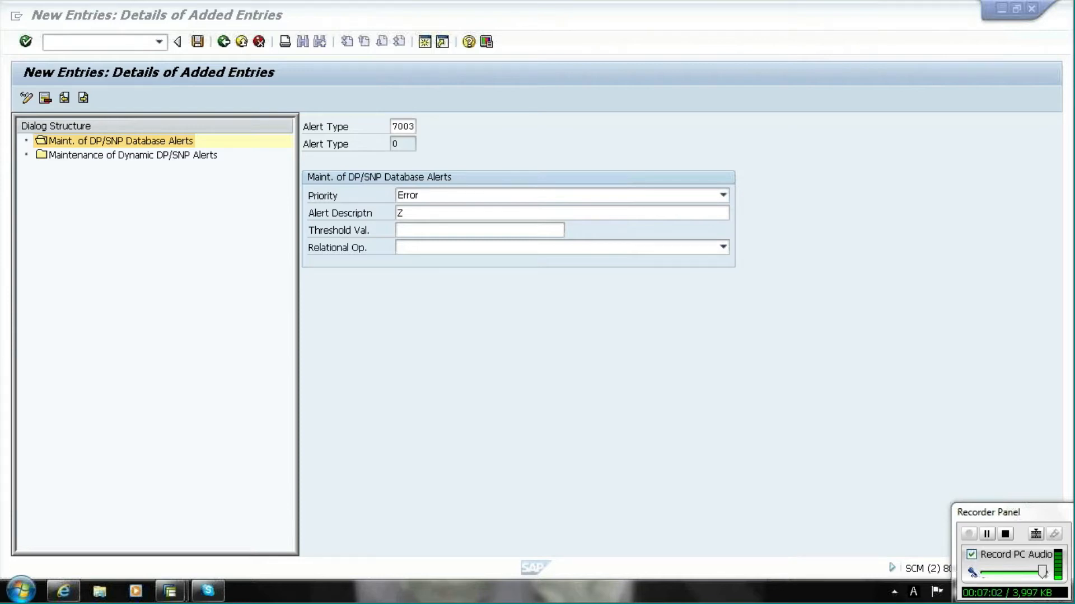
key("Caps_Lock")
left_click(421, 215)
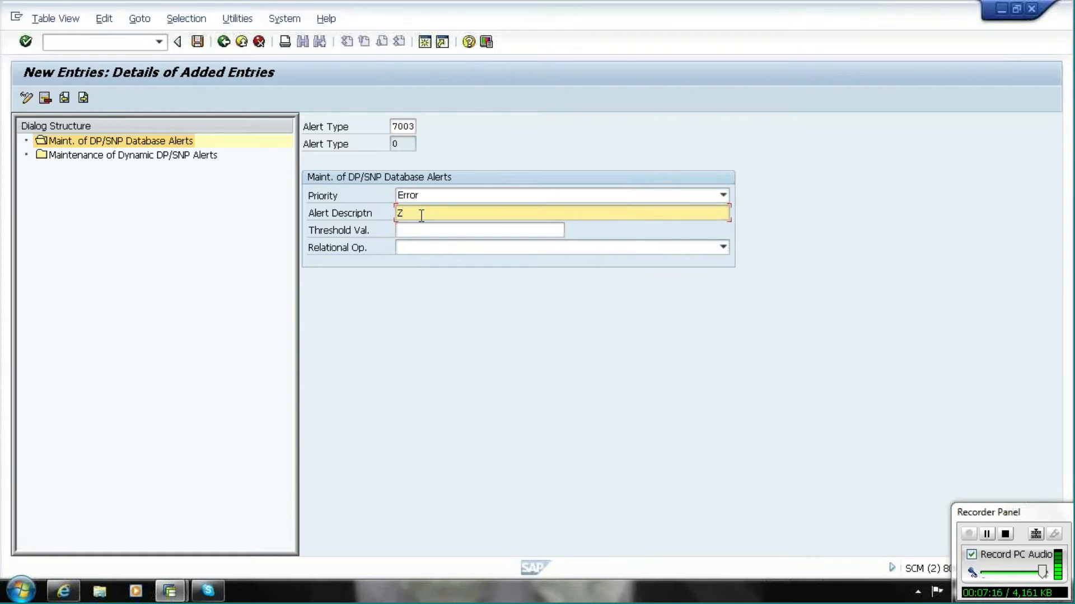
type("Za")
key("BackSpace")
key("Caps_Lock")
type("APC1")
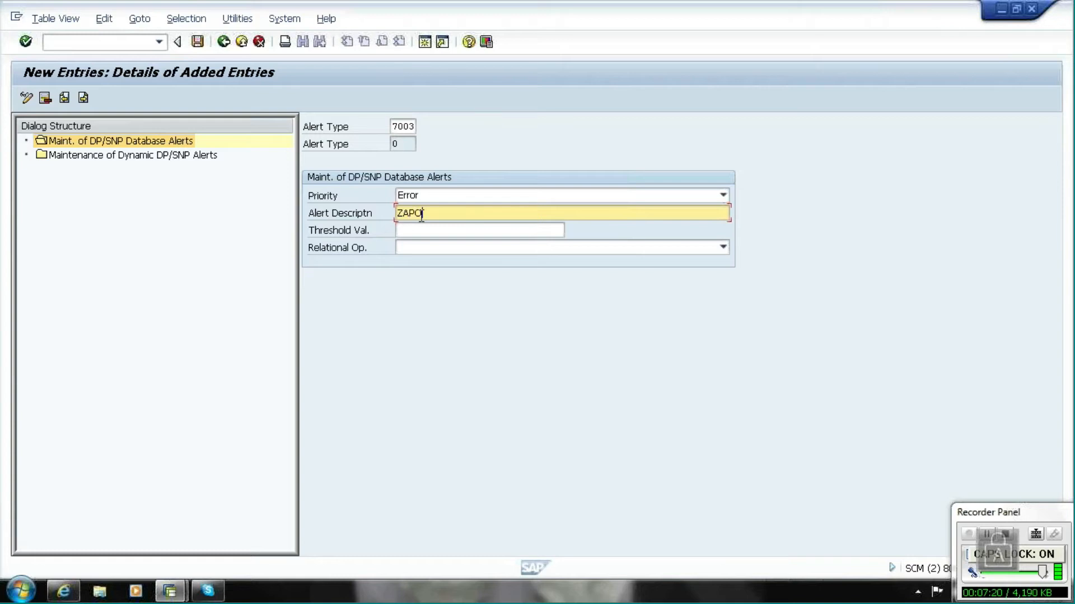
type(" NA")
key("BackSpace")
type("EGATIVE FORE")
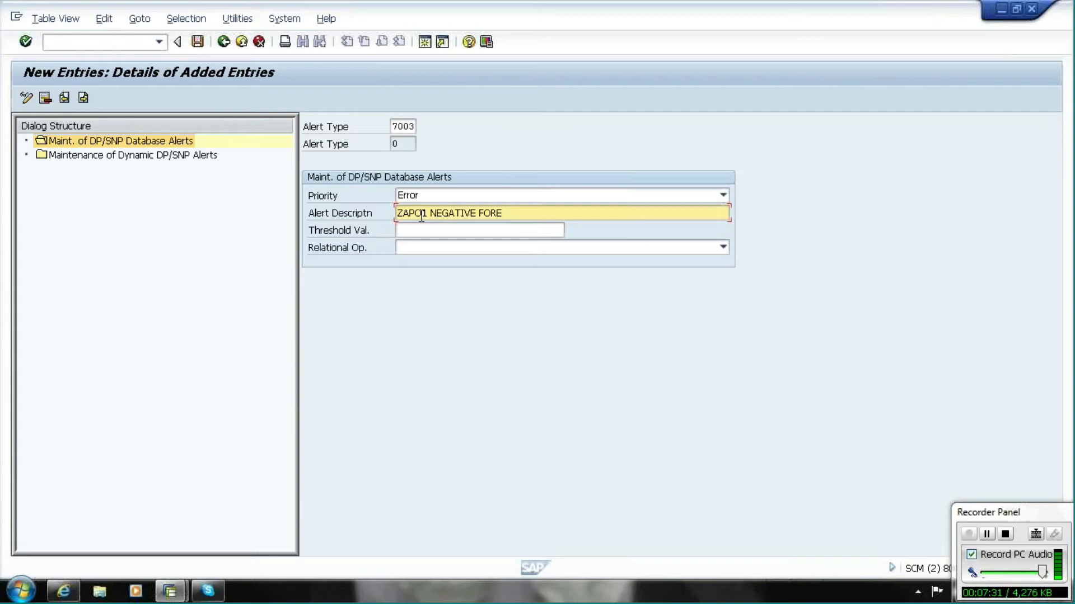
type("AST")
left_click(500, 213)
type("C")
- Review the threshold value field and the available relational operators of the new alert type without setting either
left_click(459, 230)
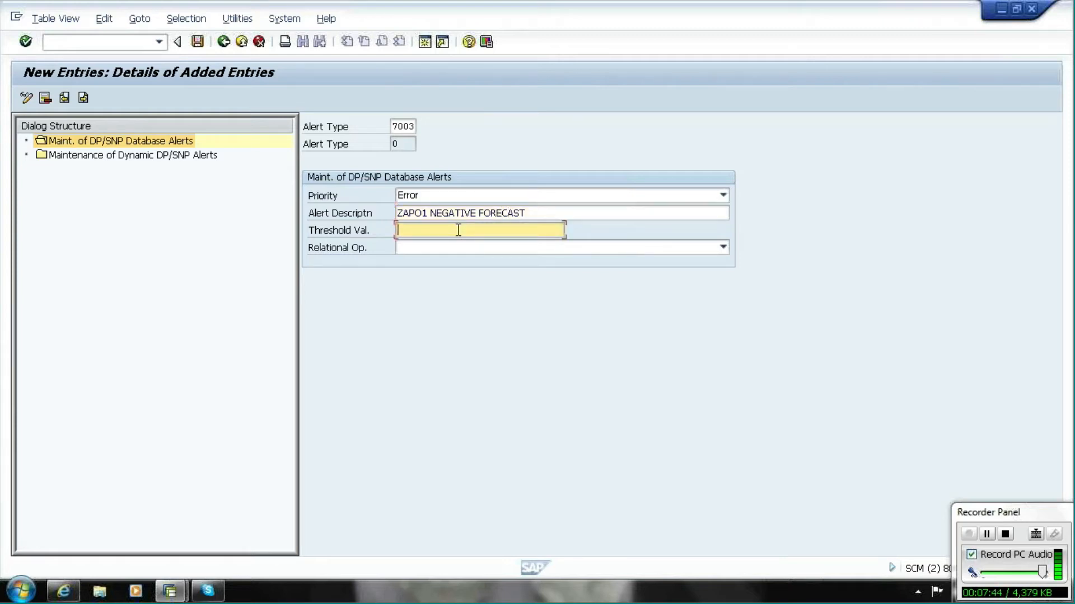
left_click(429, 249)
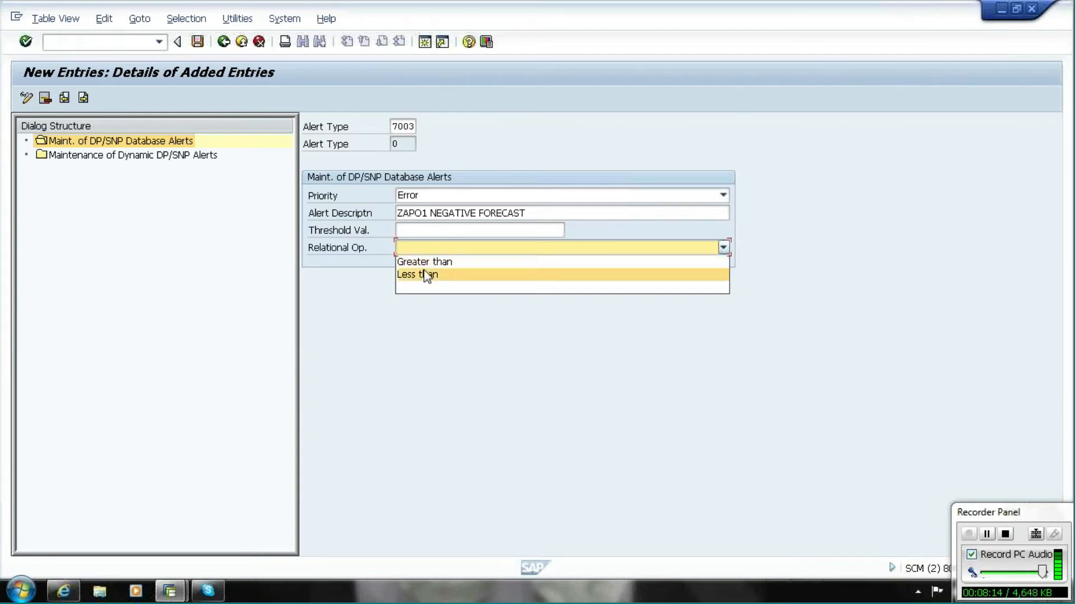
left_click(408, 229)
left_click(408, 230)
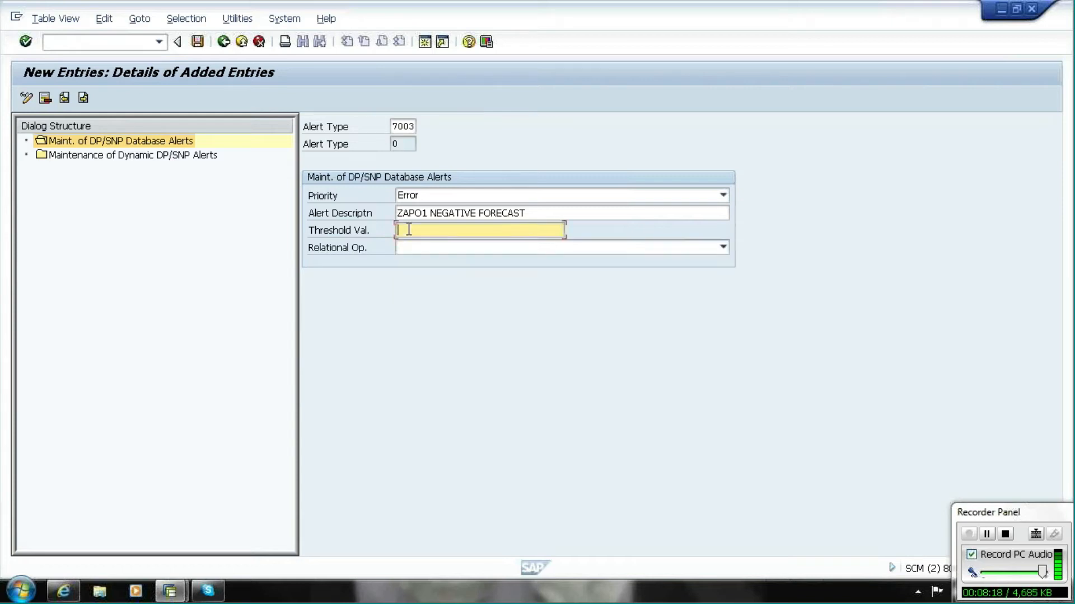
left_click(411, 249)
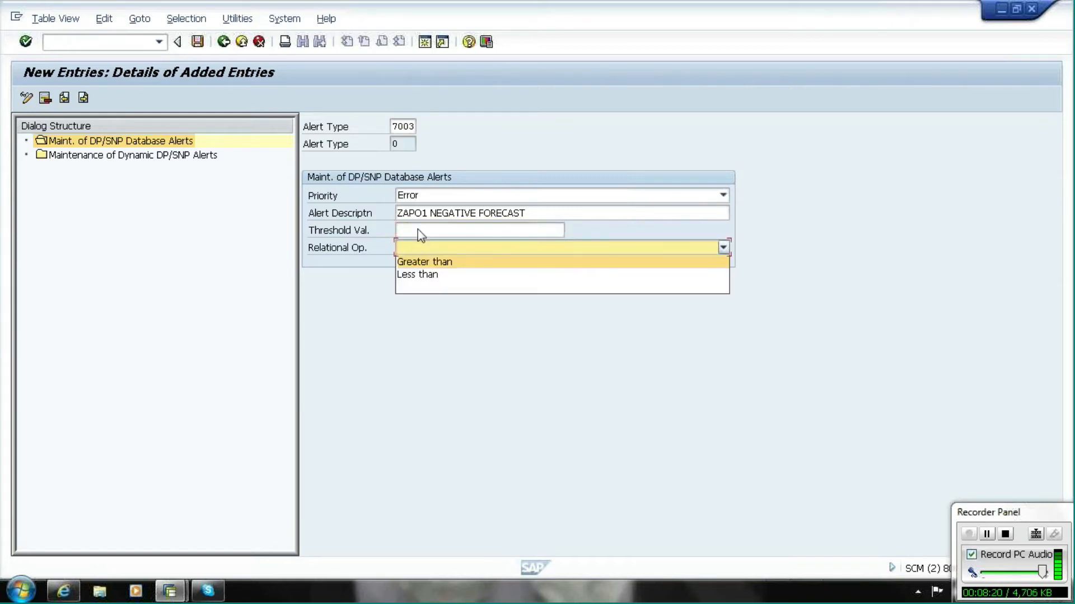
left_click(418, 229)
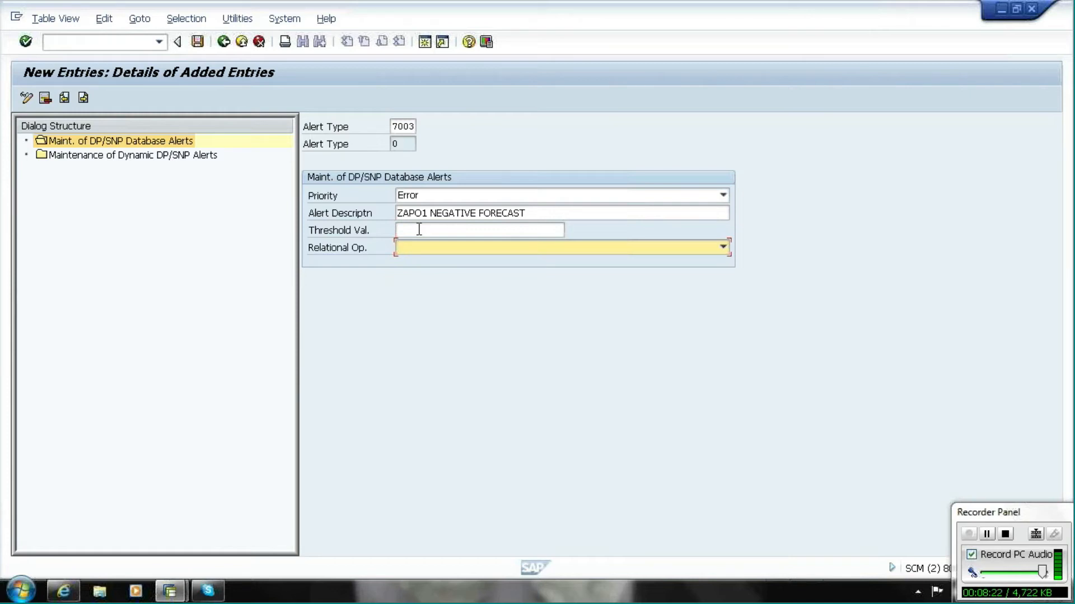
- Save the new alert type in a newly created customizing request with the short description "TEST ALERTS"
left_click(198, 42)
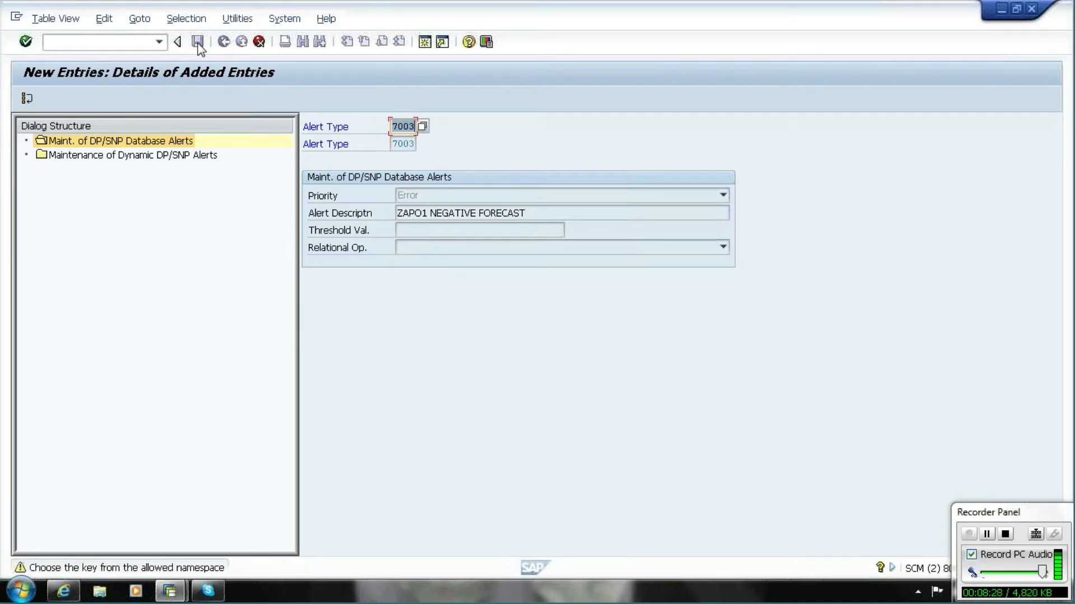
key("Return")
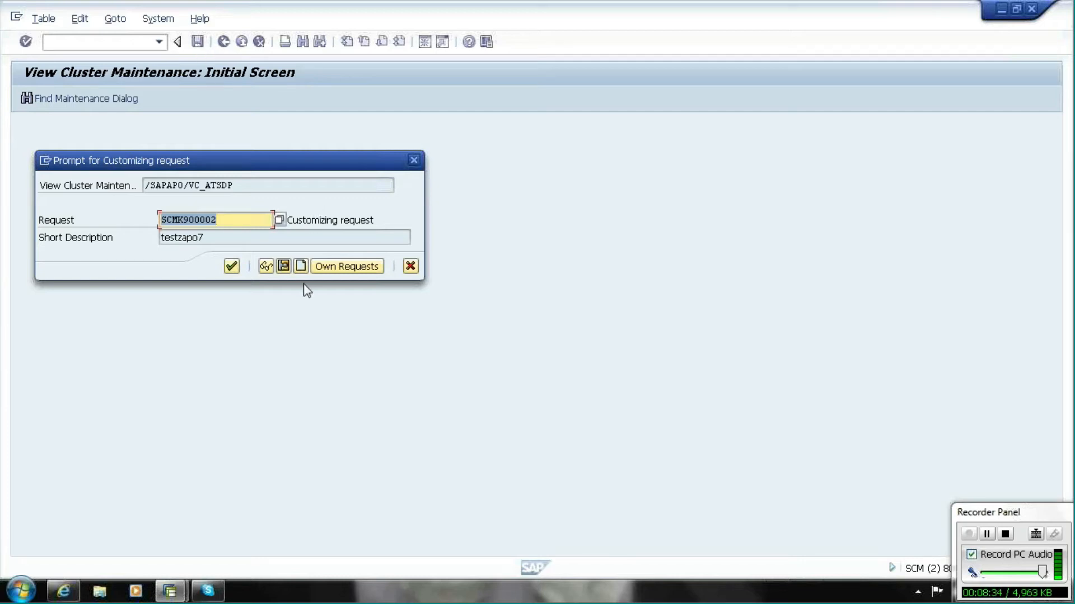
left_click(302, 266)
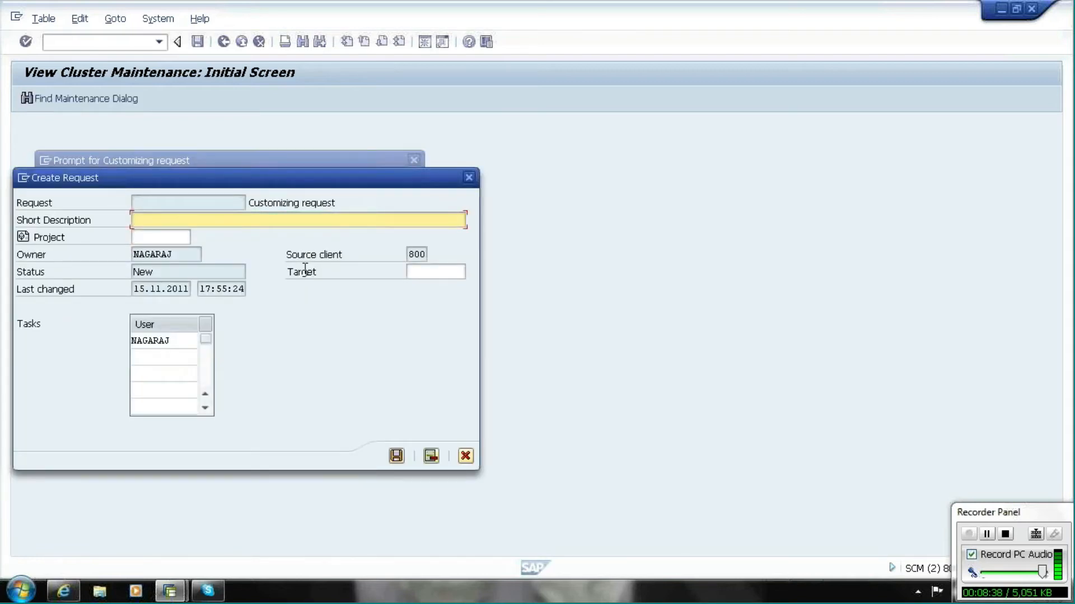
type("TEST ALERTS")
left_click(397, 456)
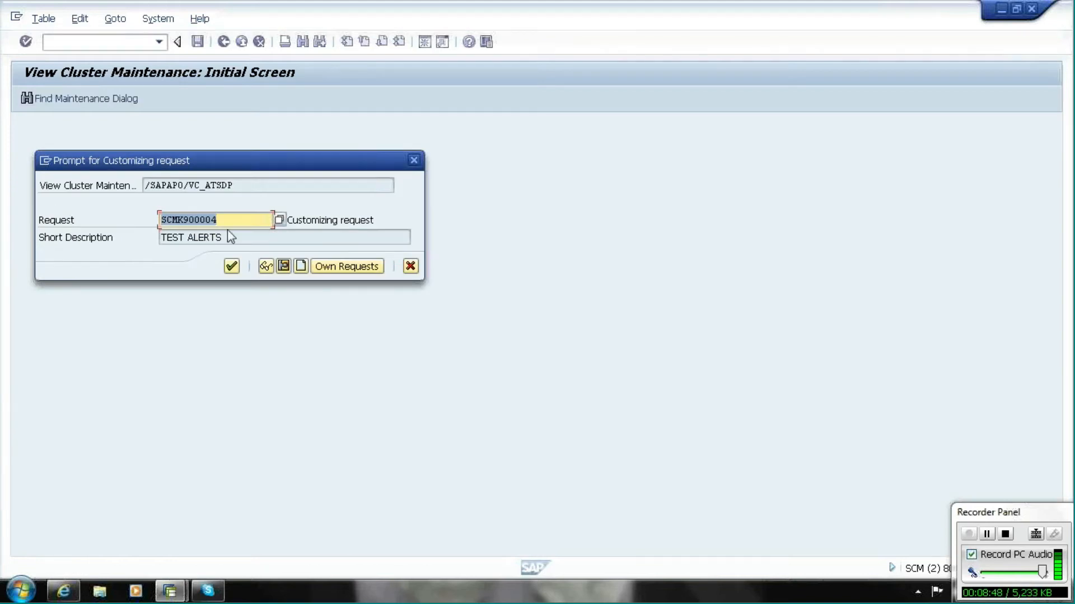
left_click(233, 267)
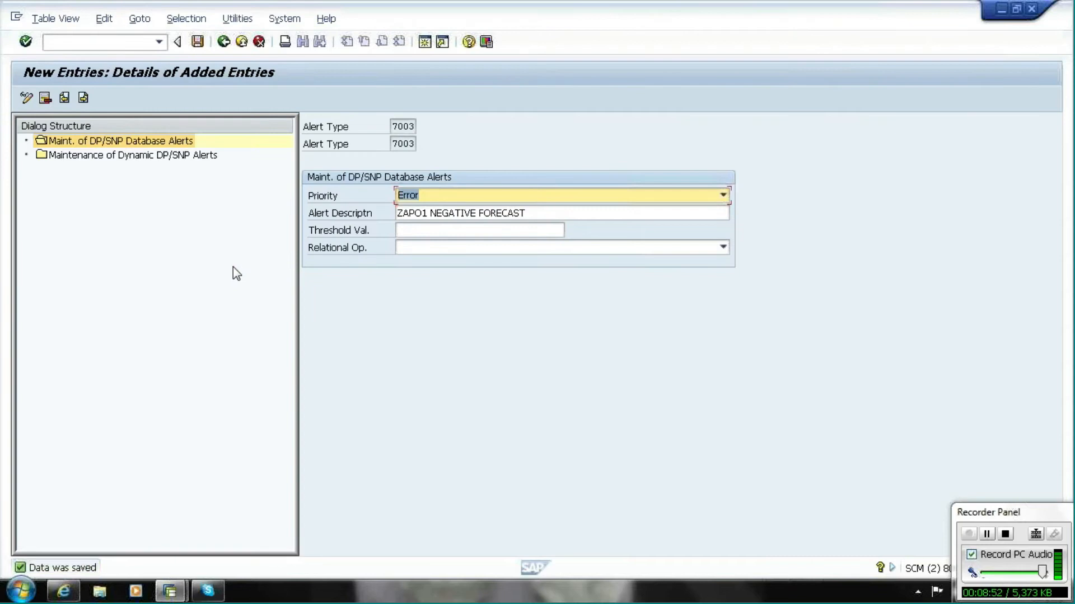
- Return to the DP/SNP database alerts overview and examine the new entry and the existing alert types
left_click(225, 43)
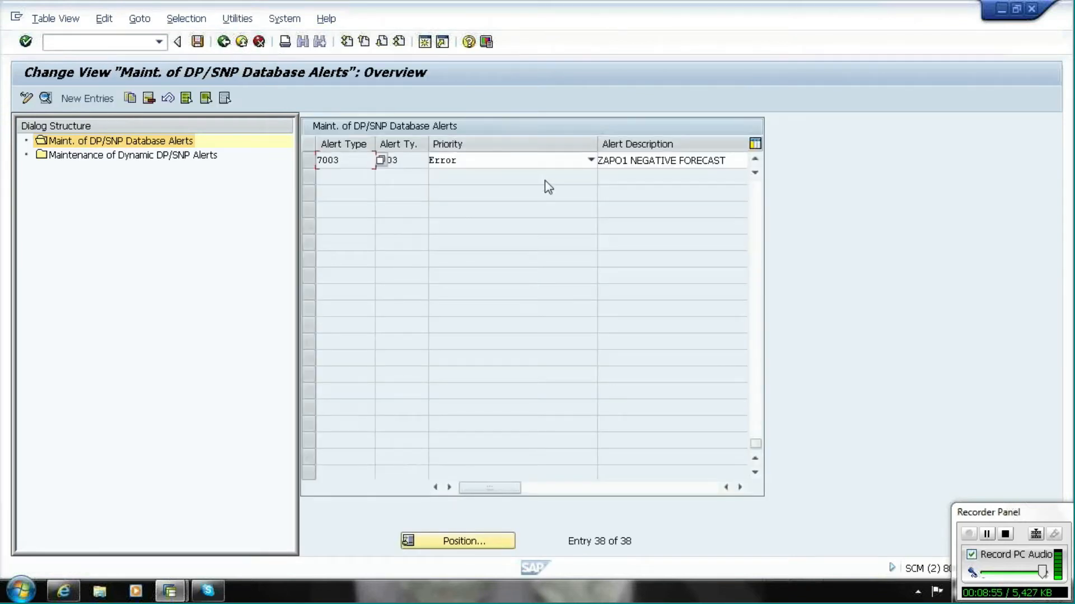
left_click(507, 162)
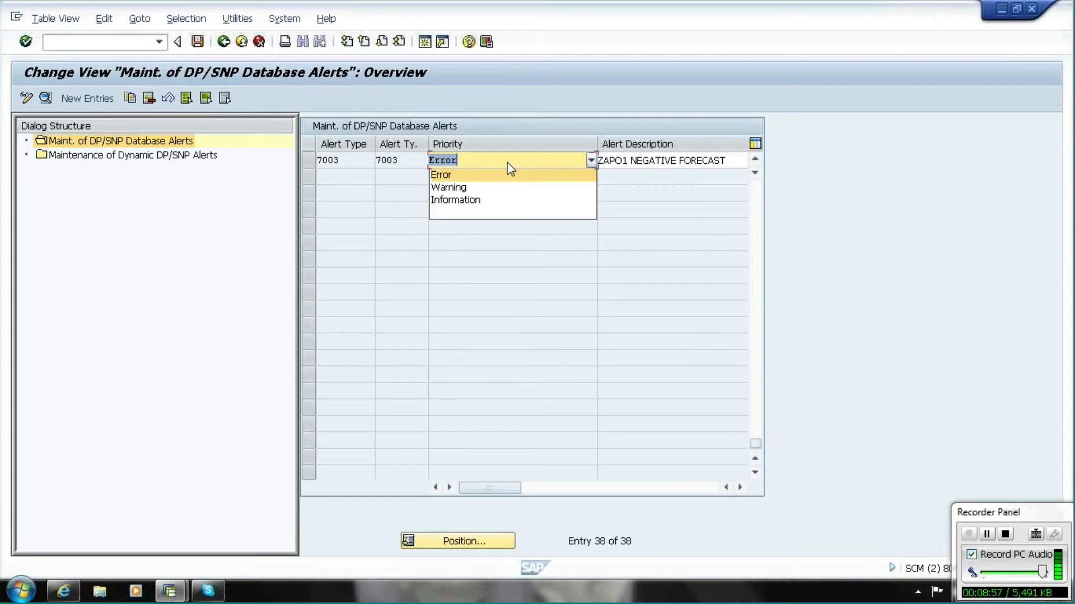
left_click(760, 245)
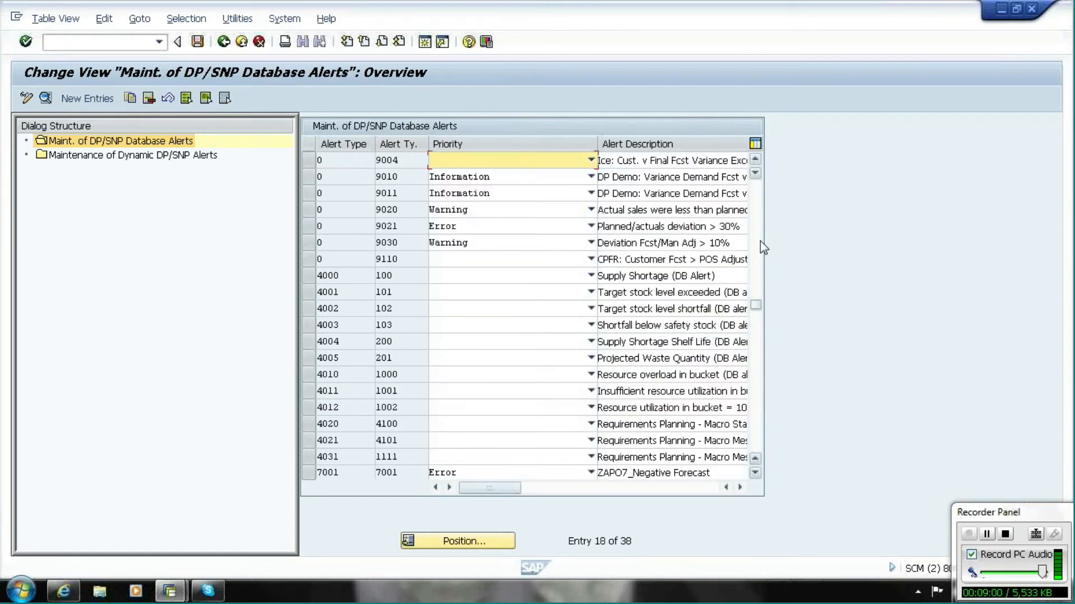
- Leave the database alerts overview for alert profile maintenance and start creating a profile under APO: Supply & Demand Planning
left_click_drag(758, 307, 762, 398)
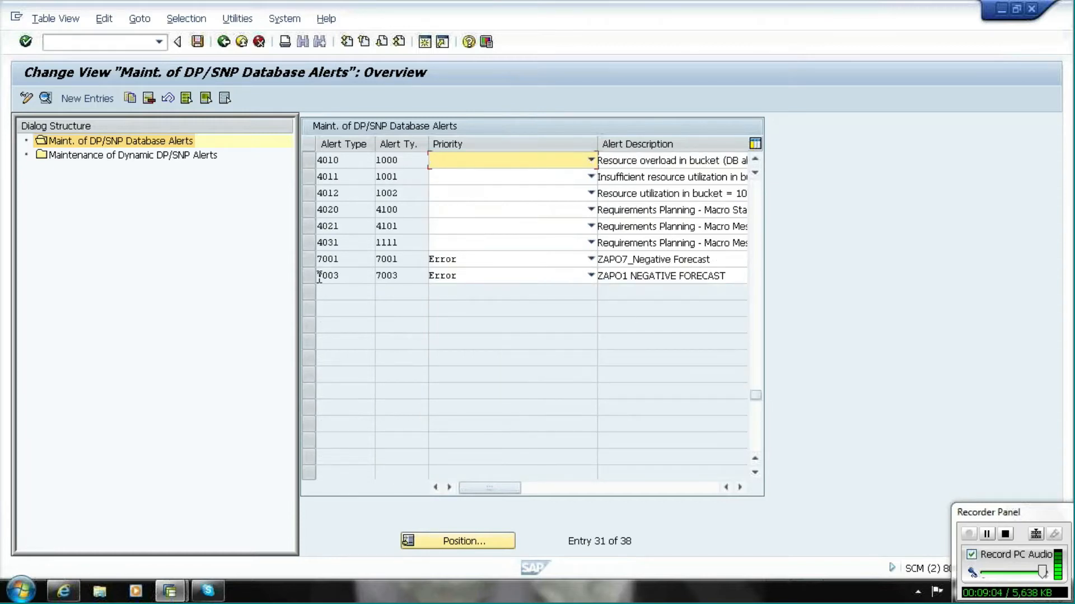
left_click(224, 42)
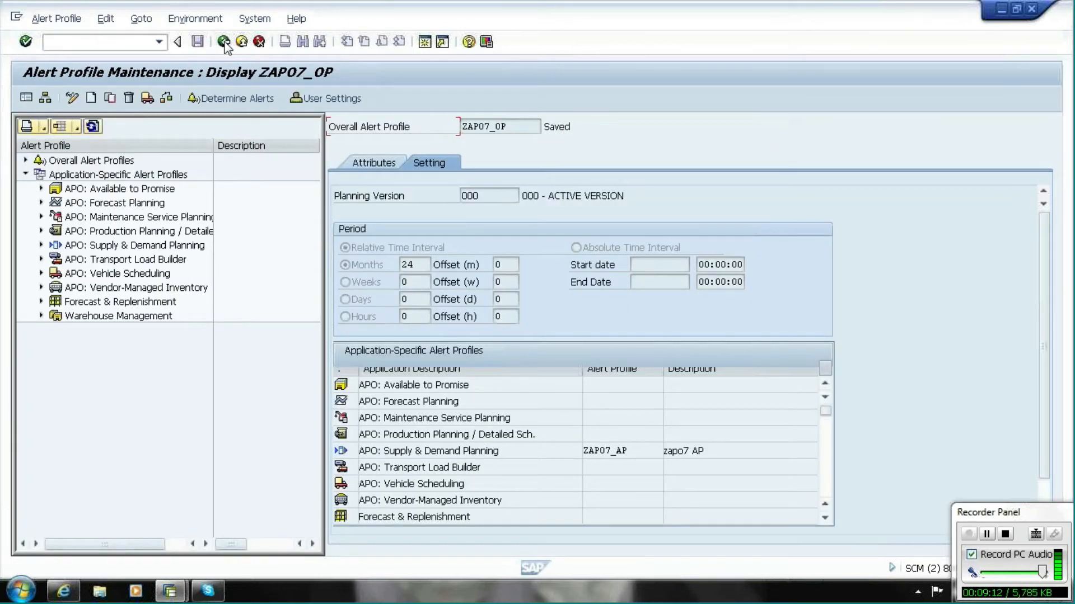
left_click(101, 249)
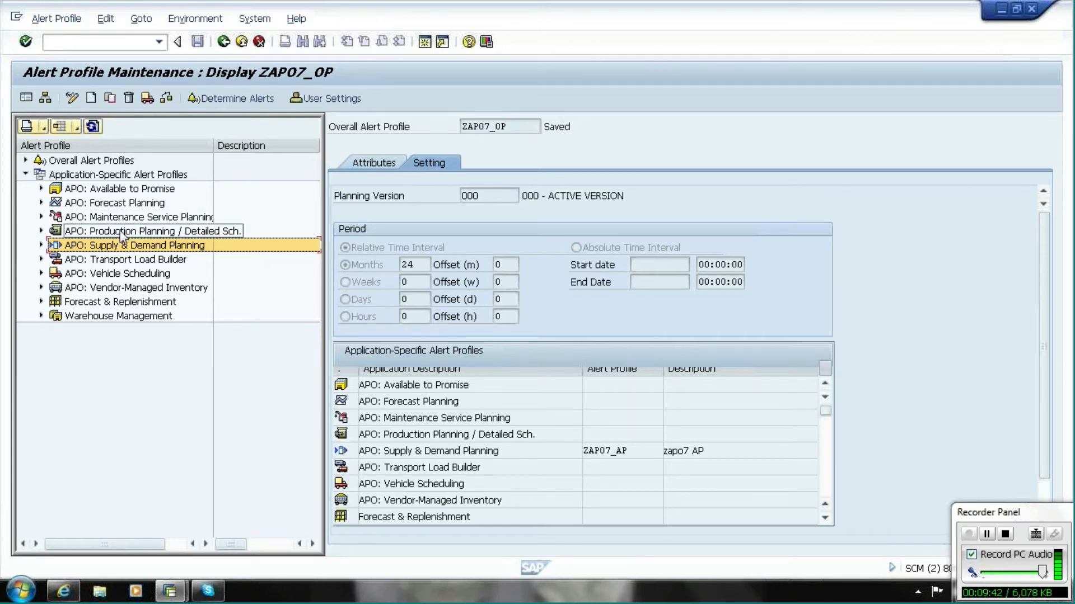
left_click(41, 245)
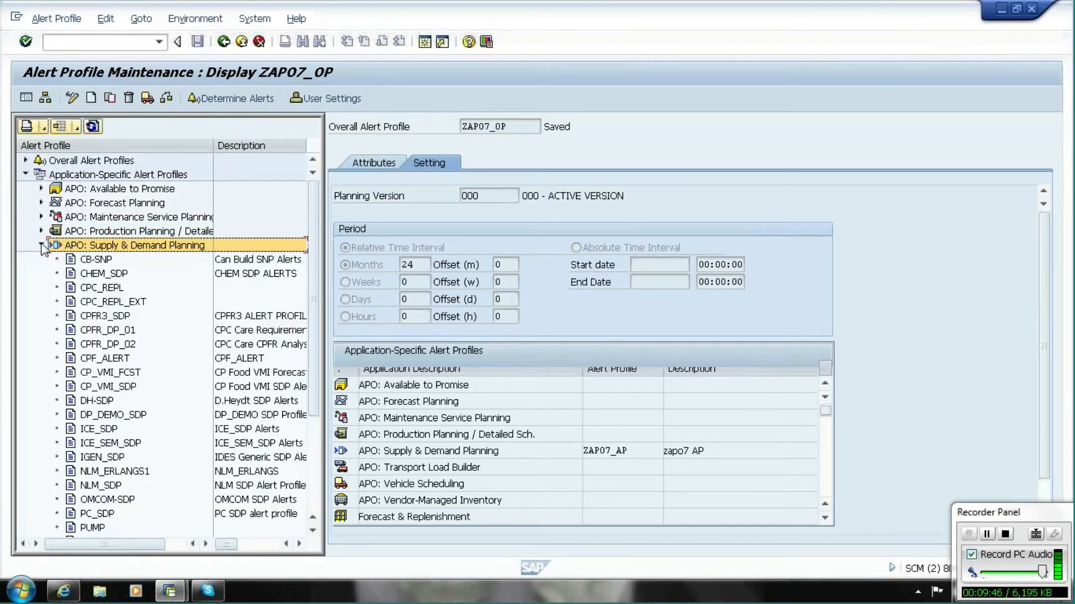
left_click(41, 245)
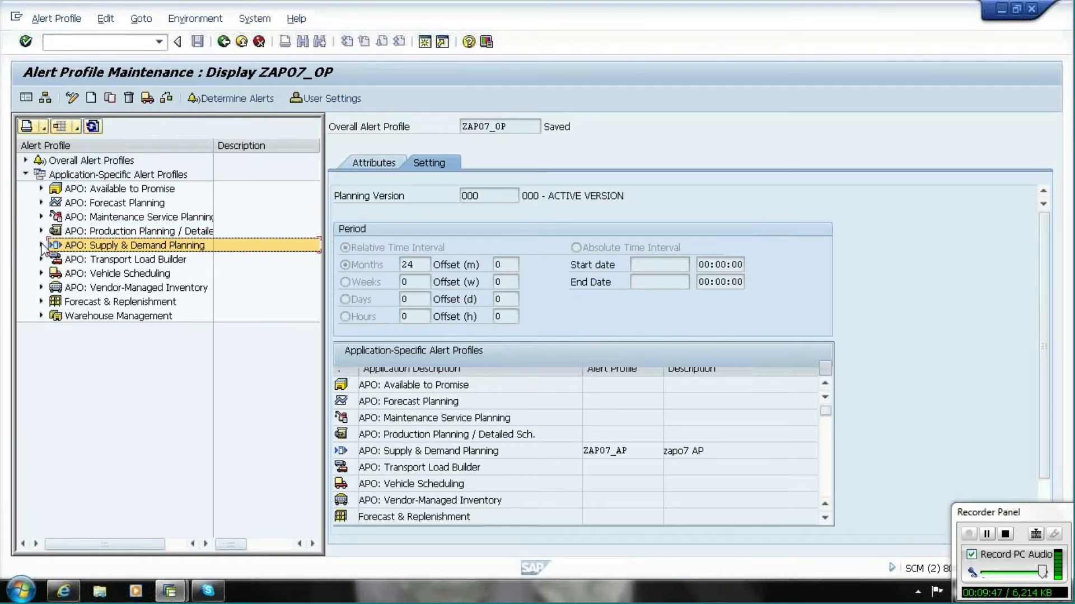
right_click(87, 250)
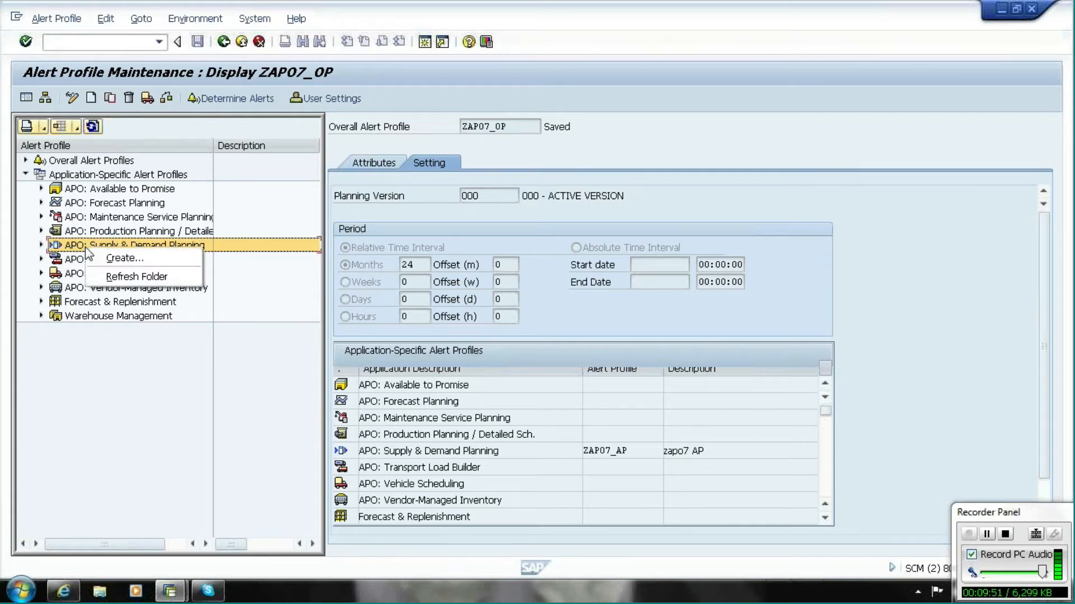
left_click(107, 261)
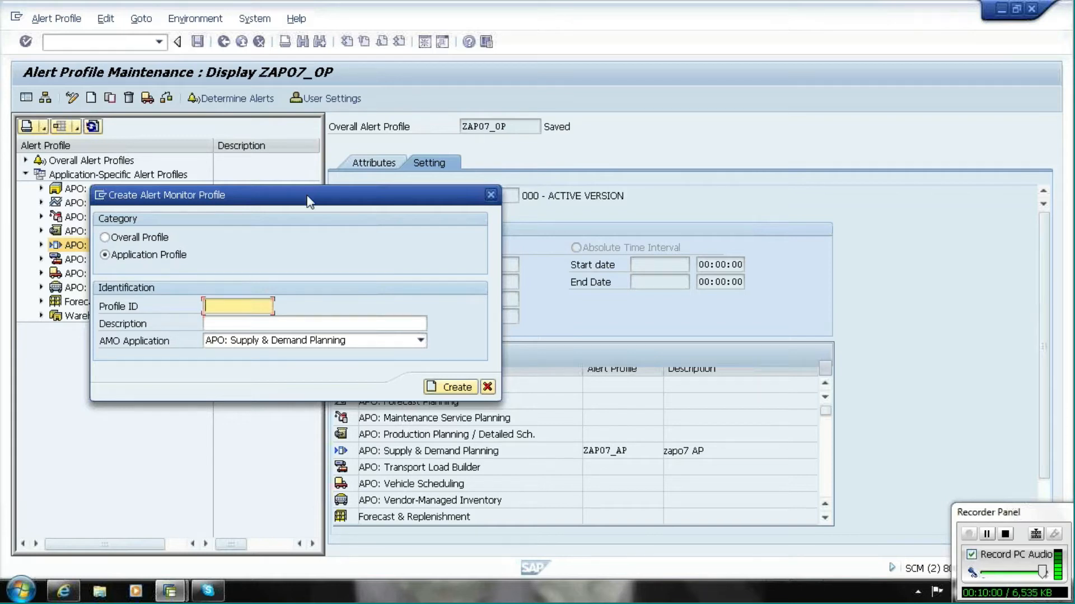
- Create the application profile with profile ID "ZAPO1 AP" and description "ZAPO1 AP" for APO: Supply & Demand Planning
left_click_drag(307, 197, 372, 234)
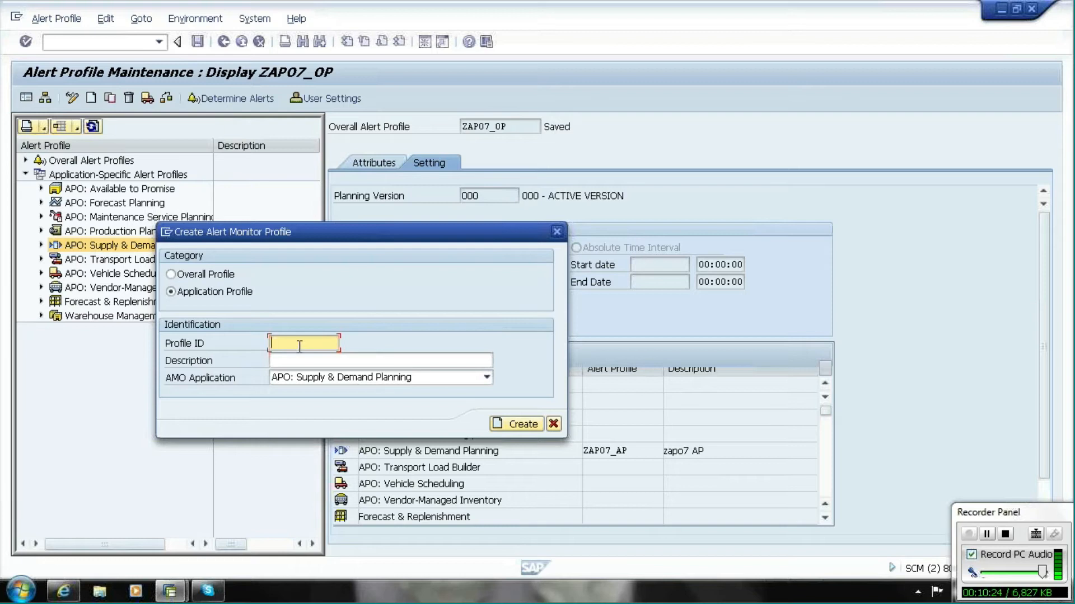
type("ZA")
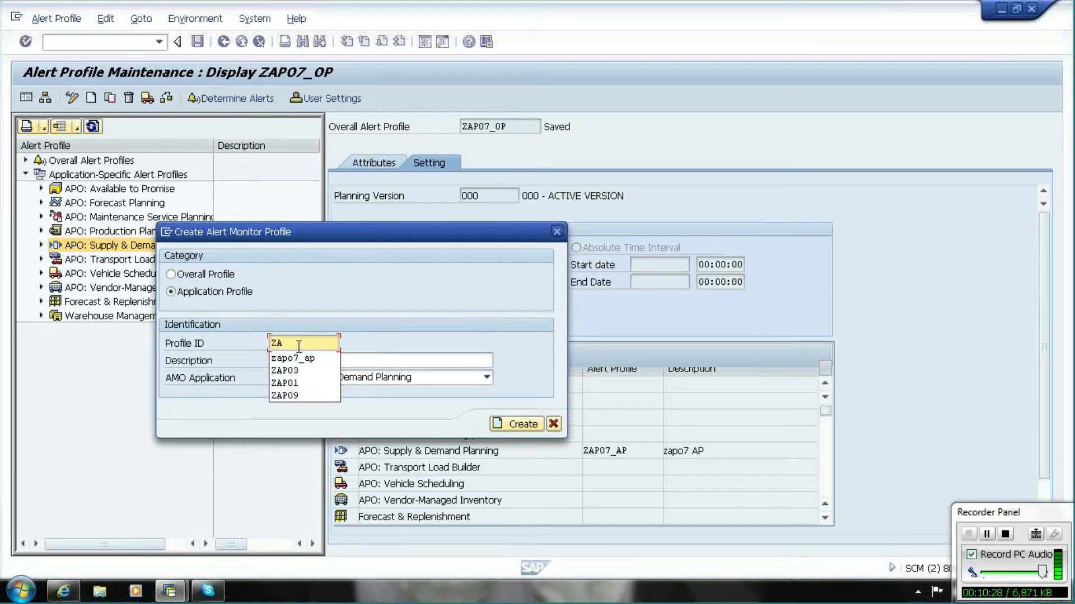
type("P01 AP")
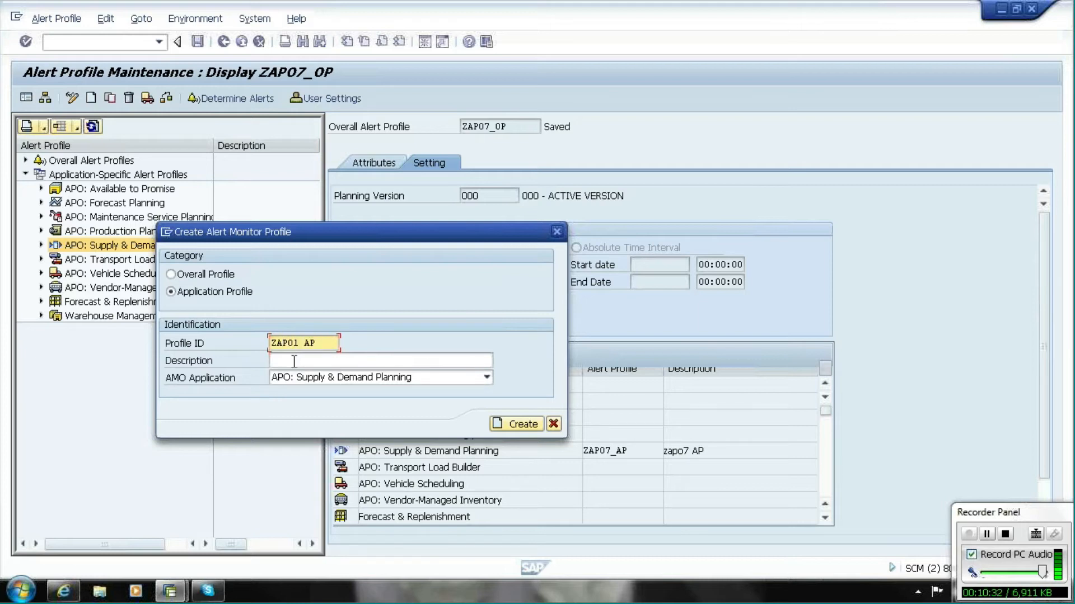
left_click(294, 362)
type("Z")
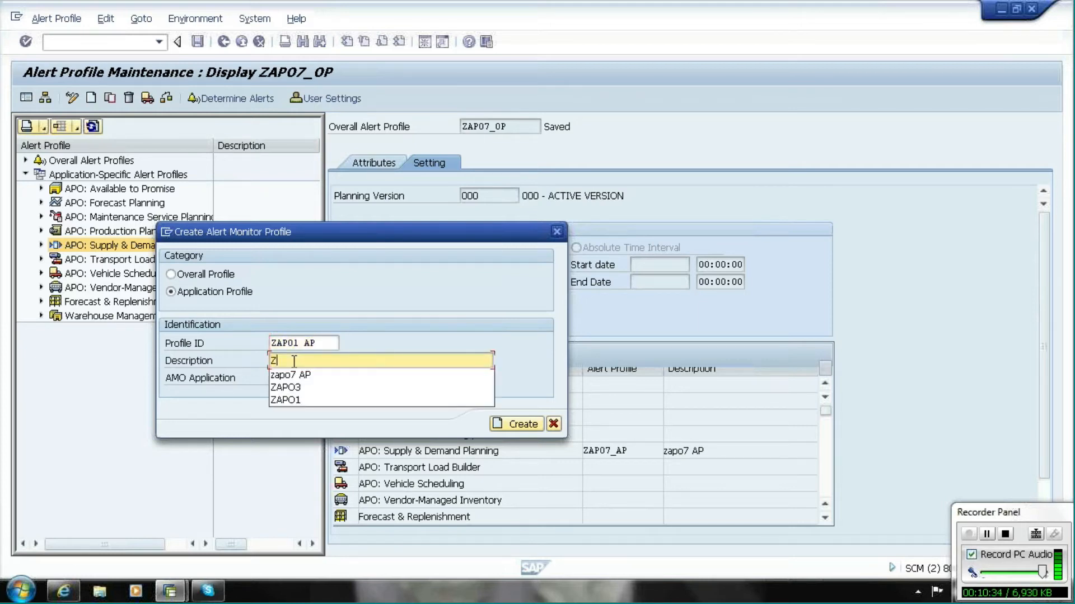
type("AP01 AP")
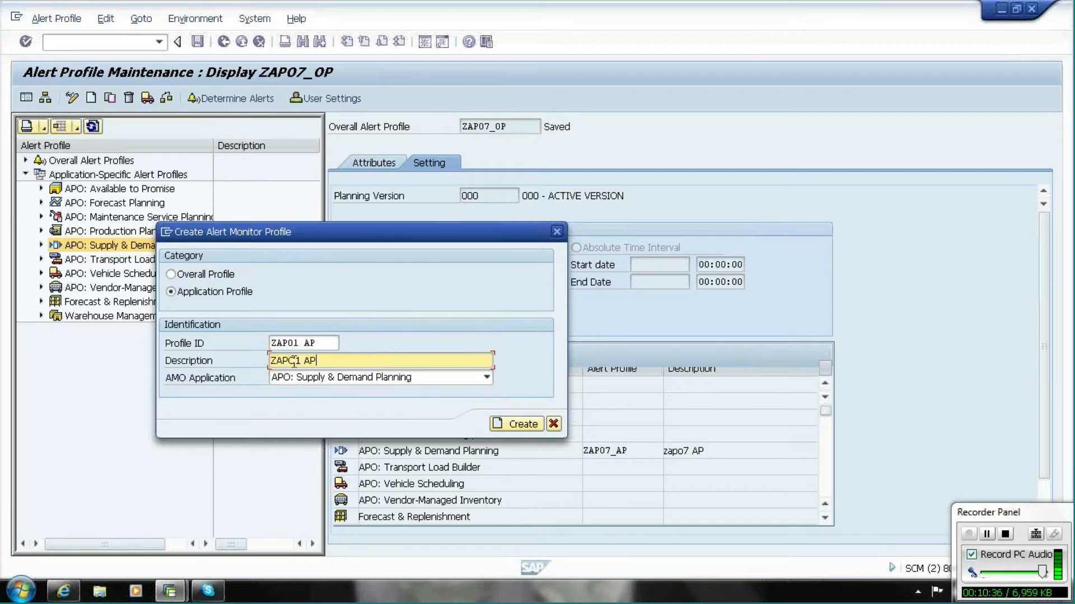
left_click(512, 424)
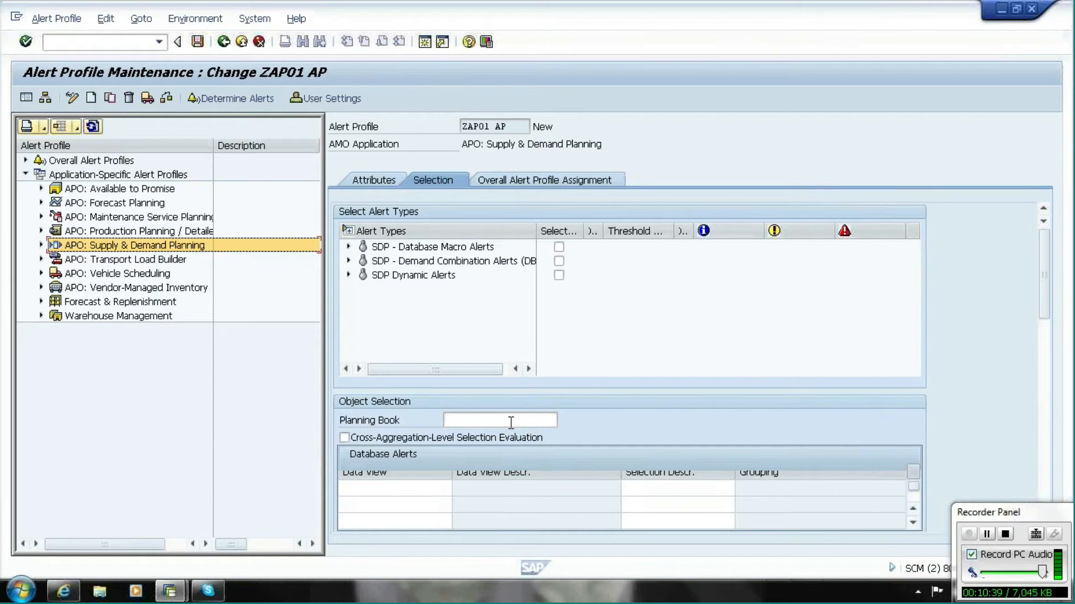
- Select the ZAPO1 NEGATIVE FORECAST alert type under SDP - Database Macro Alerts, and collapse the group again
left_click(413, 250)
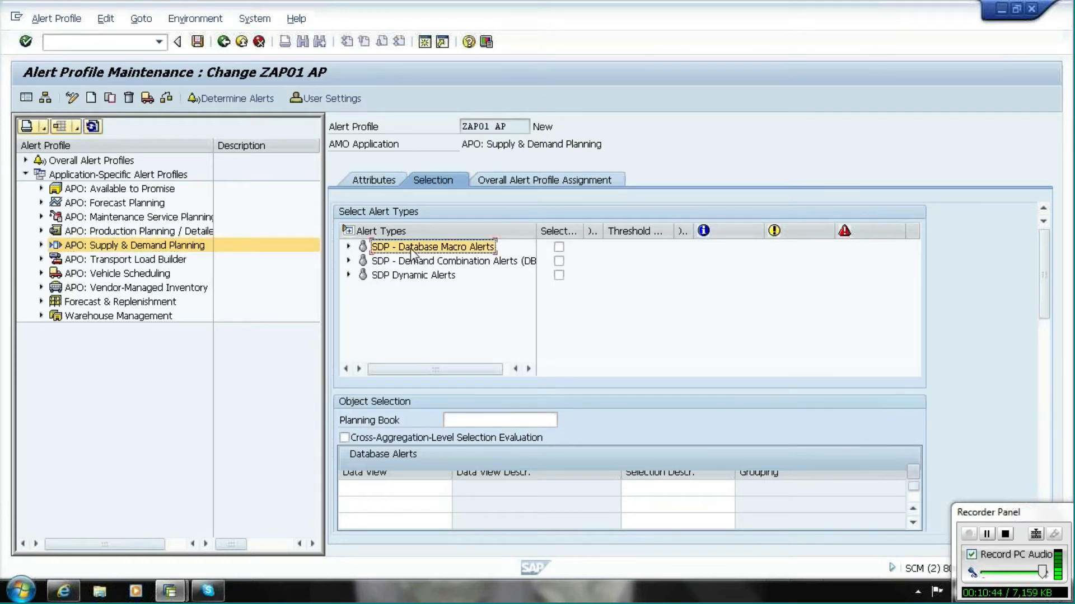
left_click(348, 246)
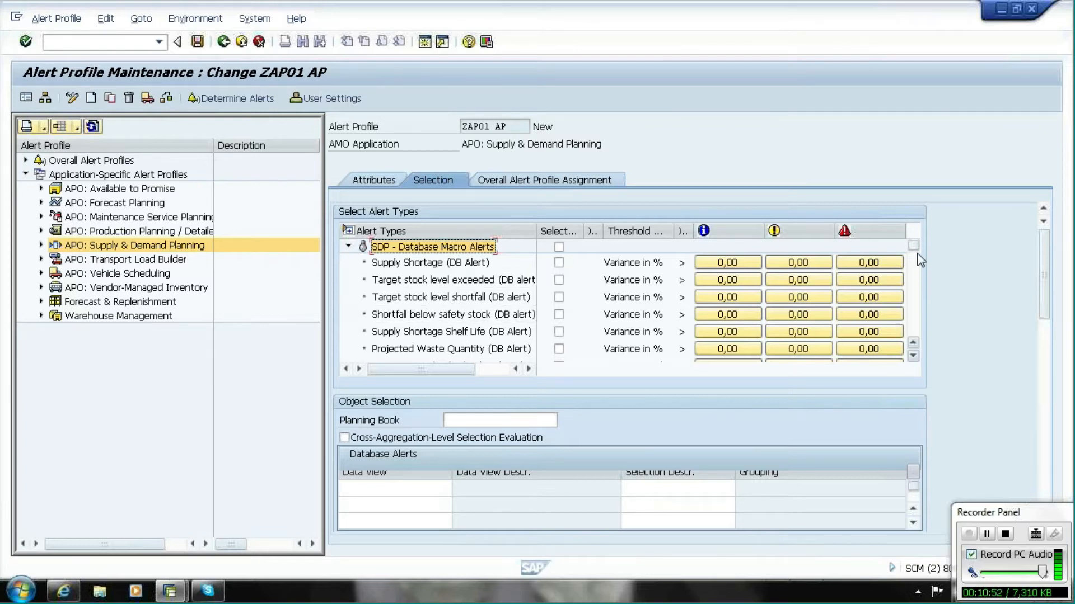
left_click_drag(918, 253, 919, 275)
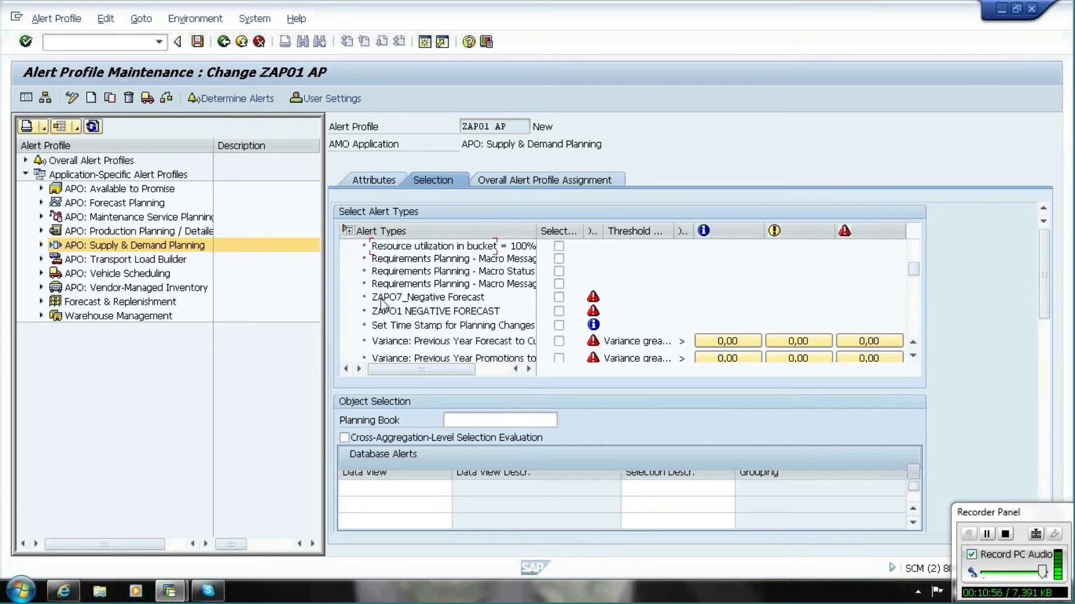
left_click(559, 312)
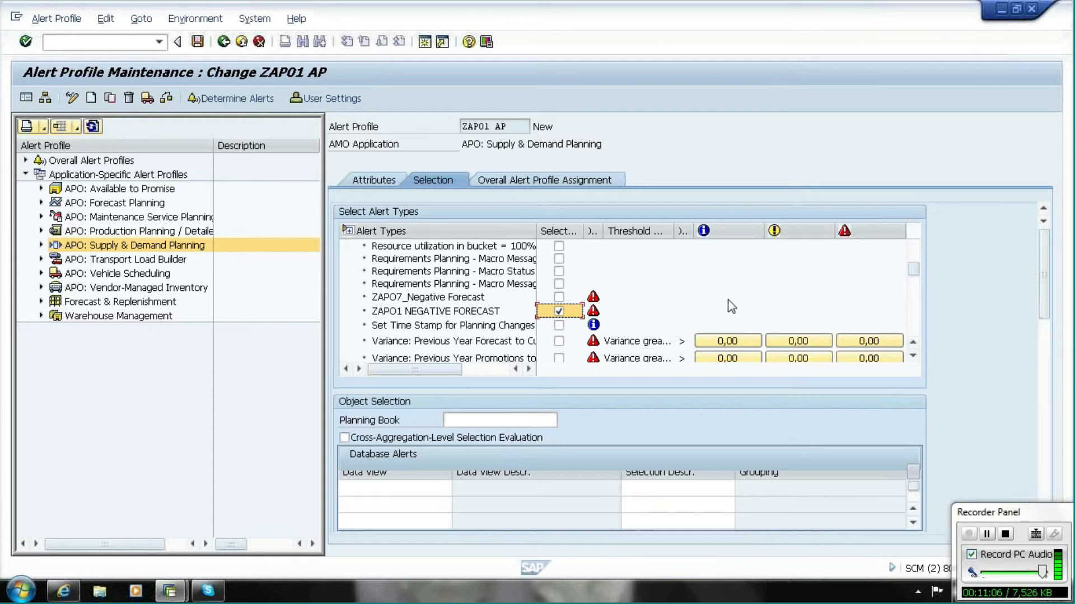
left_click_drag(916, 267, 915, 244)
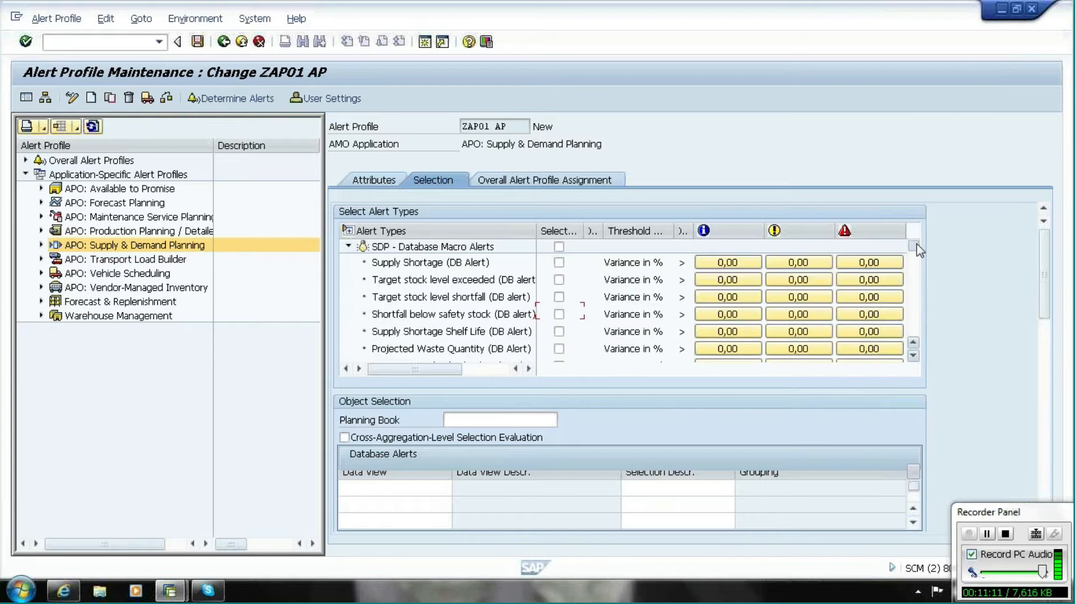
left_click(348, 247)
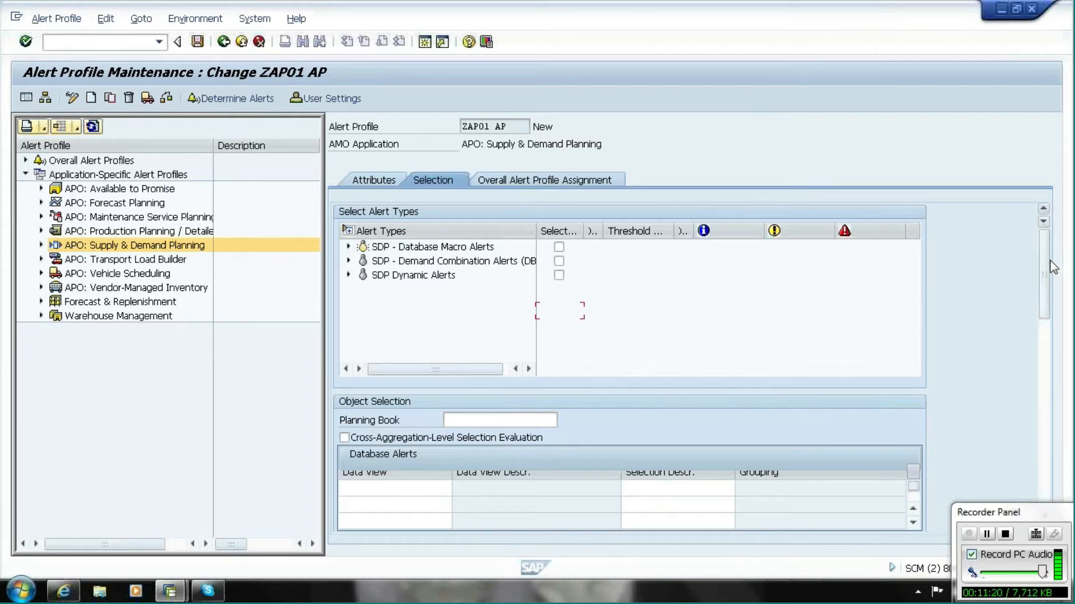
- Set the planning book in the object selection to ZAPO1 from the list of available planning books
scroll(1044, 267, "down", 2)
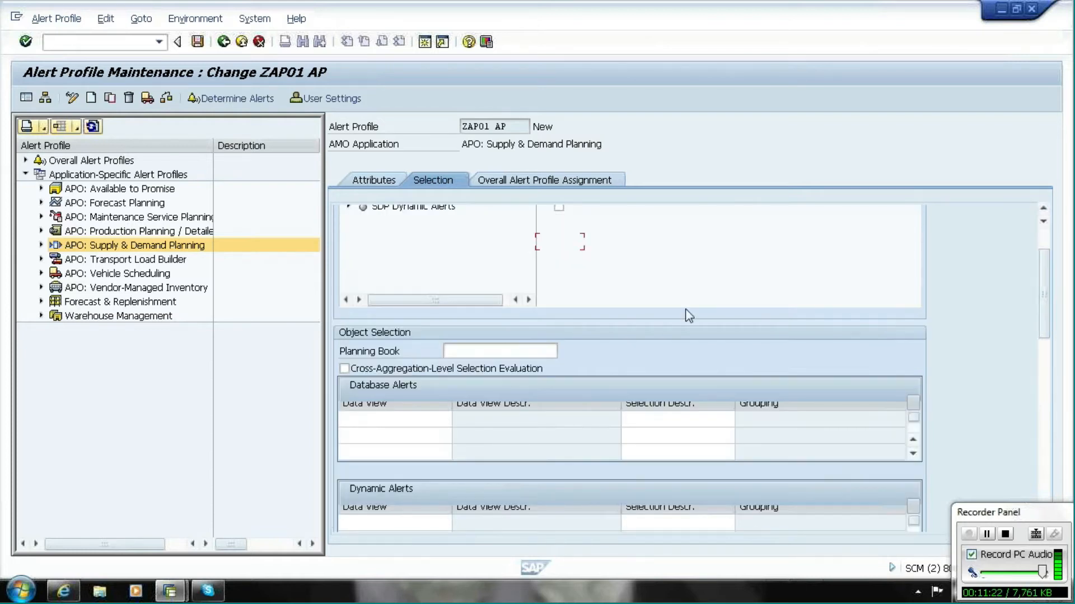
left_click(514, 350)
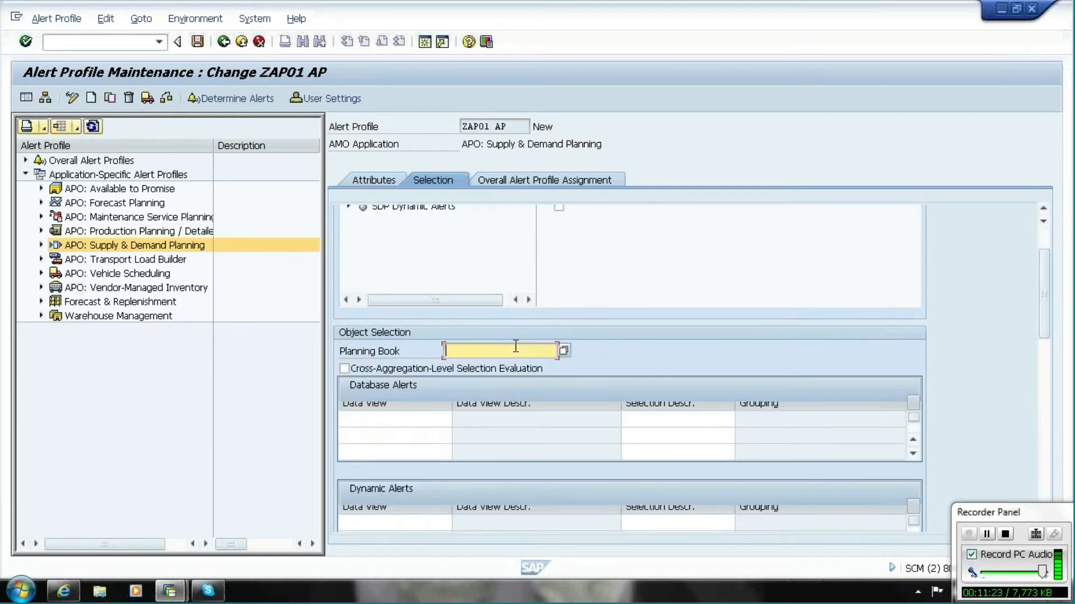
left_click(563, 351)
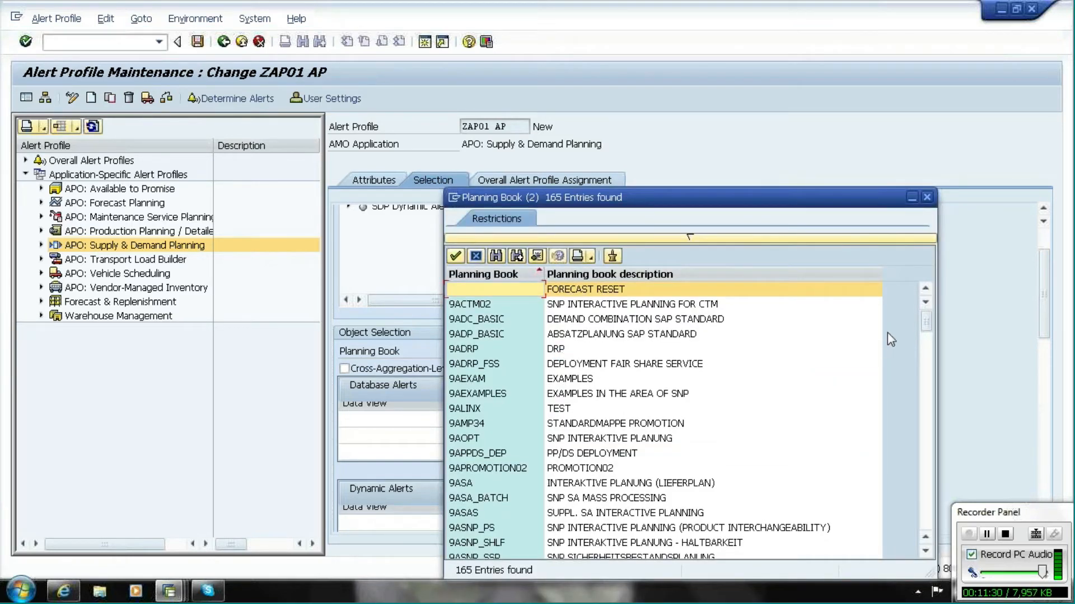
left_click_drag(925, 321, 927, 544)
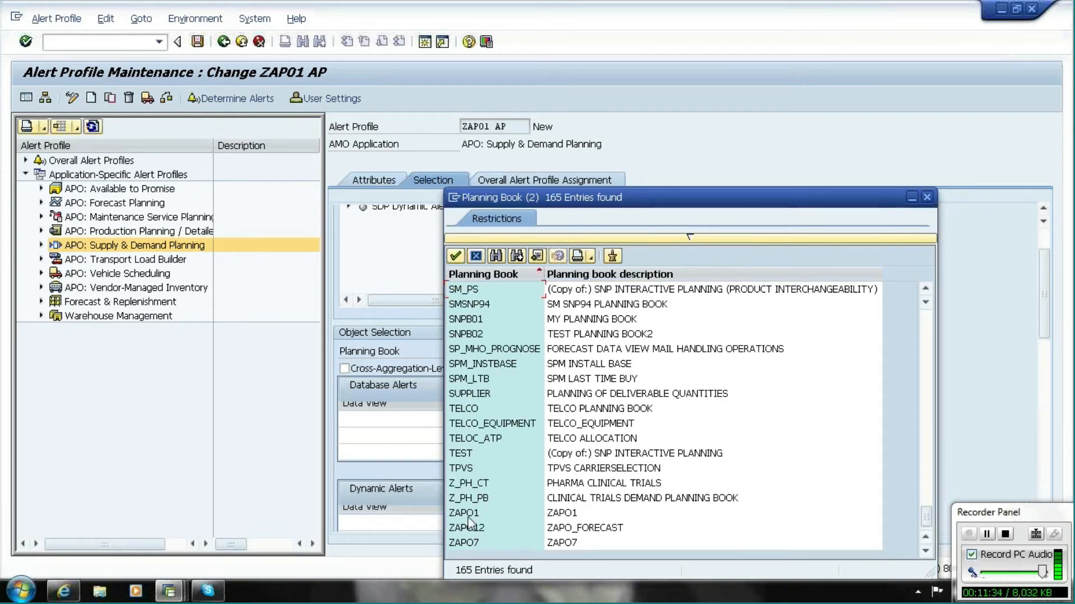
double_click(468, 515)
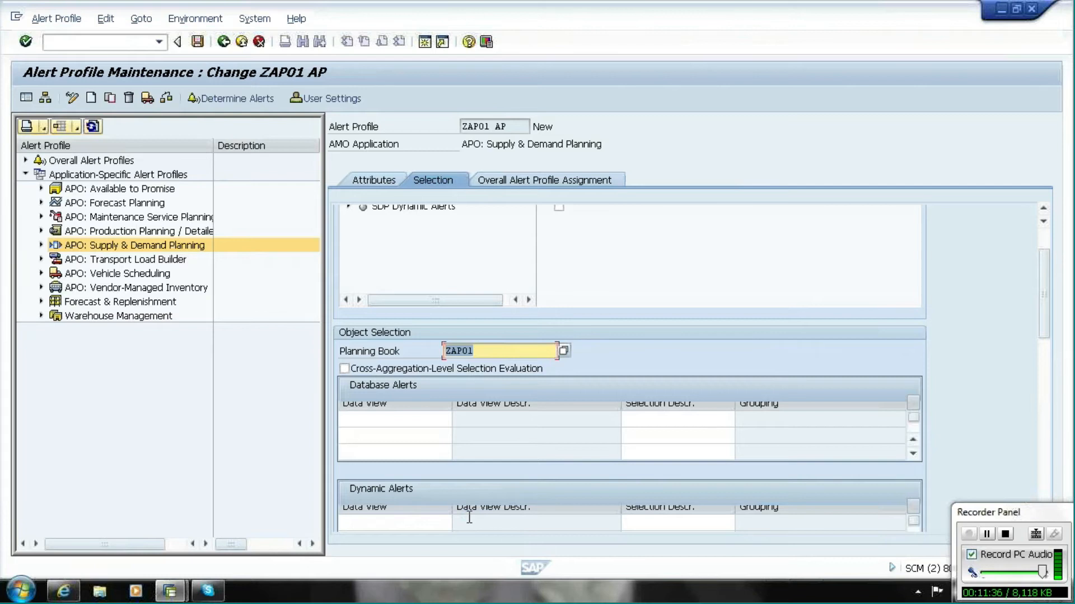
- Assign the data view ZAPO1_MONTHS of planning book ZAPO1 to the database alerts and save the alert profile
left_click_drag(1039, 310, 1042, 325)
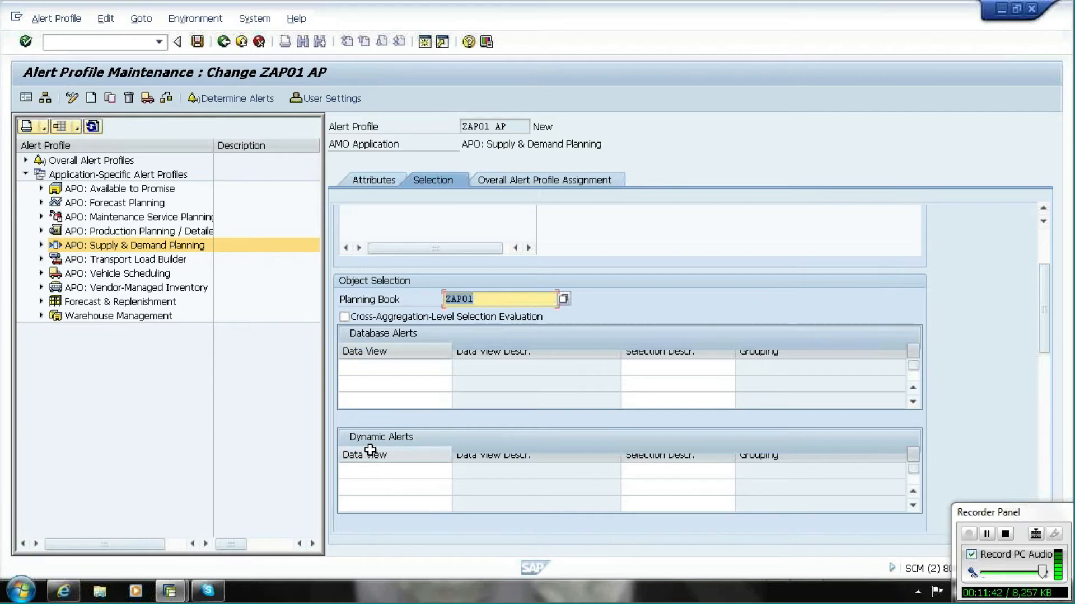
left_click(370, 368)
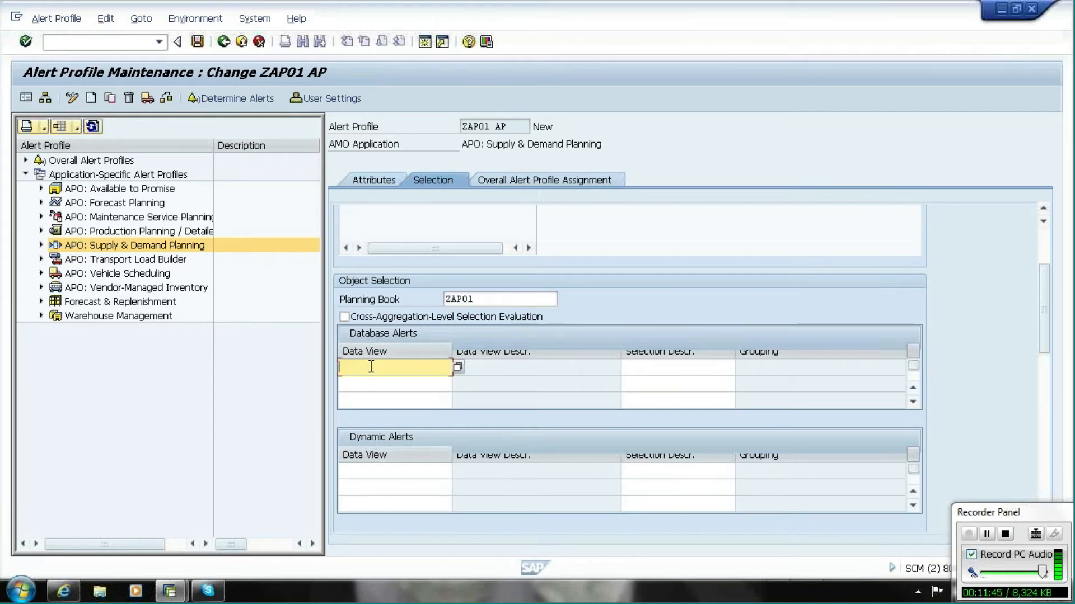
left_click(458, 368)
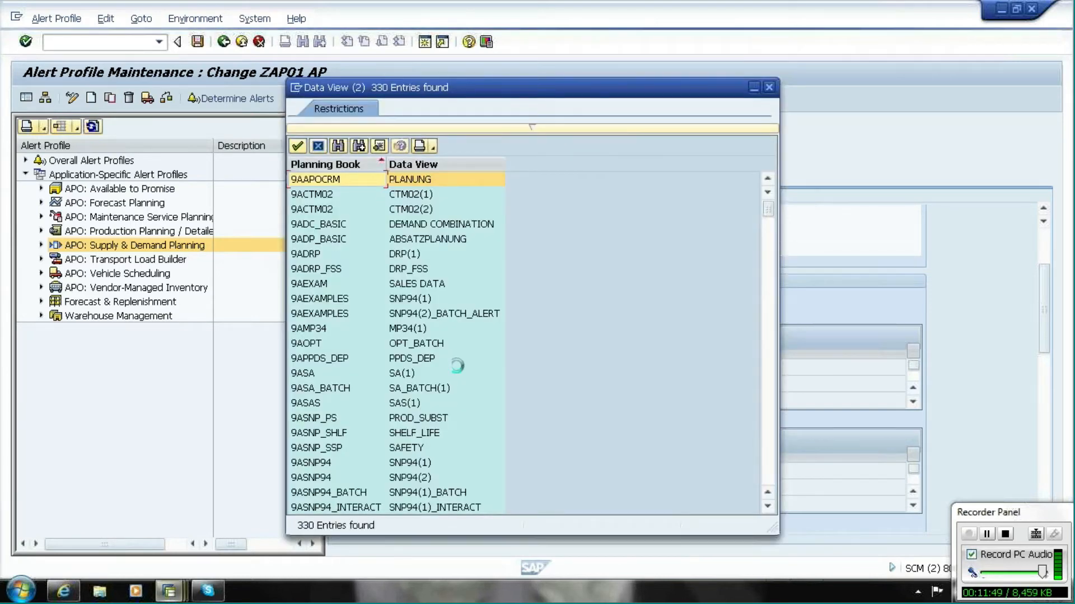
left_click_drag(770, 220, 646, 494)
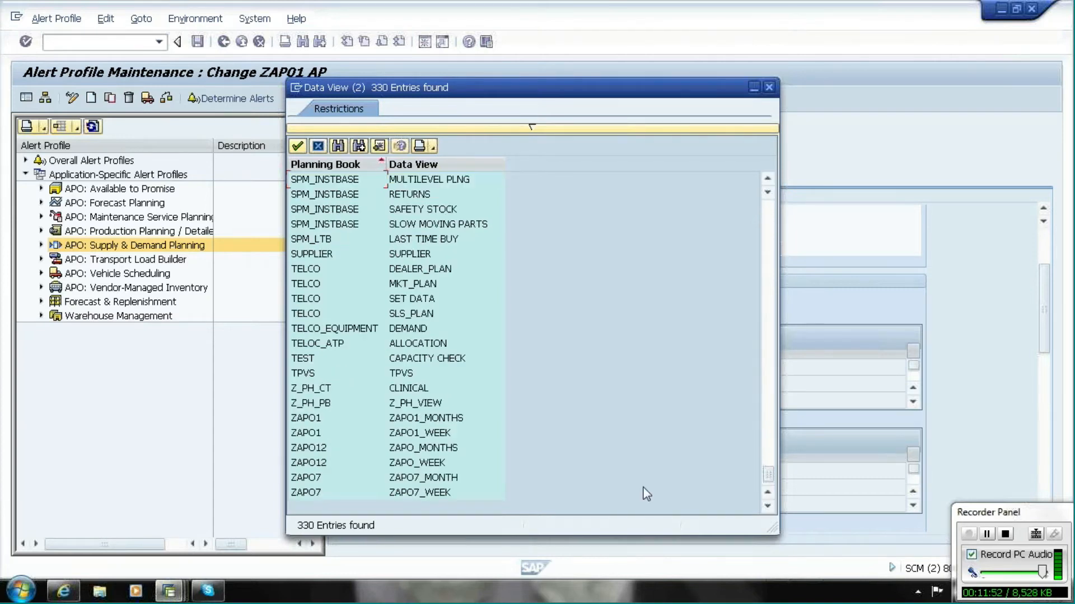
double_click(317, 419)
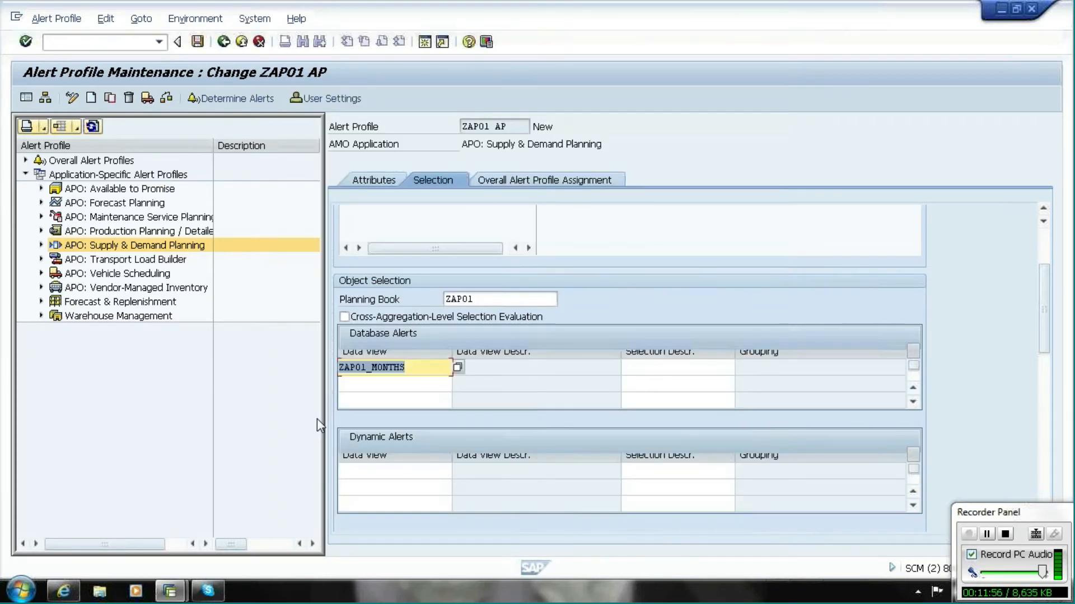
key("Return")
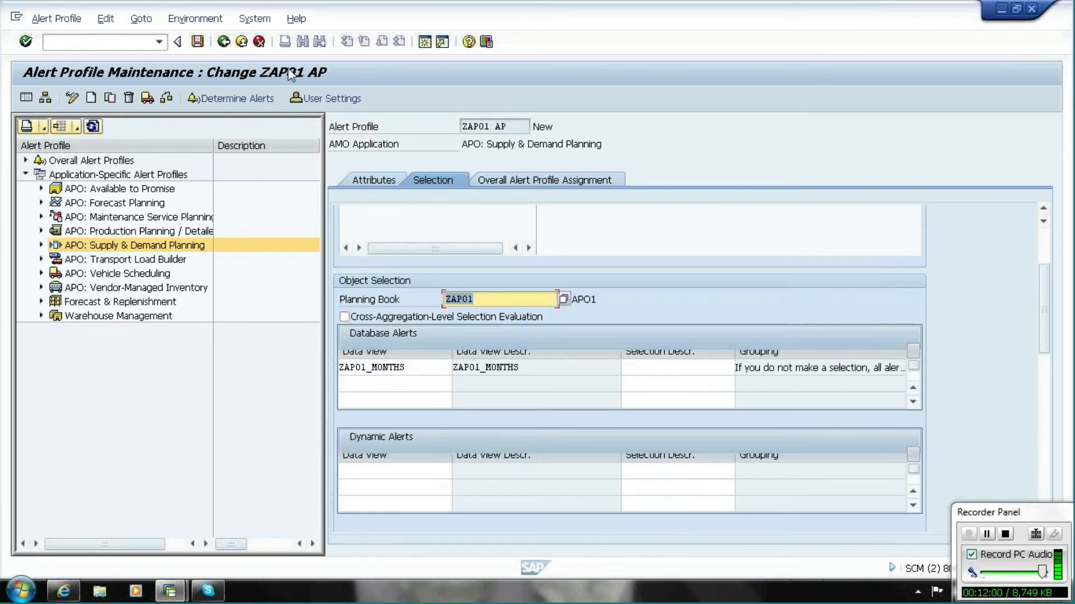
left_click(197, 42)
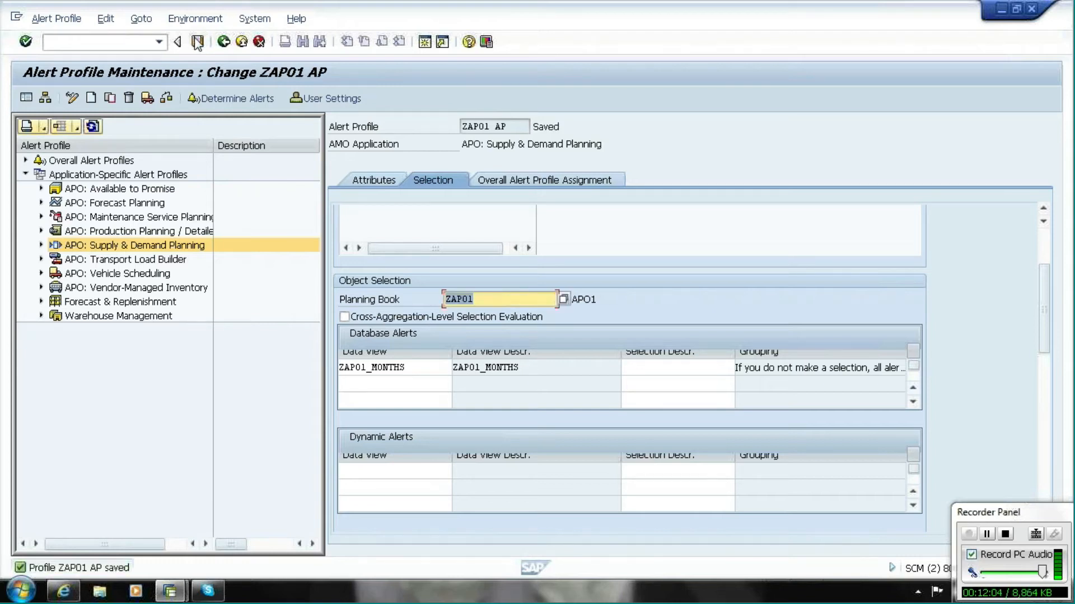
- Create an overall alert profile with profile ID "ZAPO1 OP" and description "ZAPO1 OP"
right_click(136, 250)
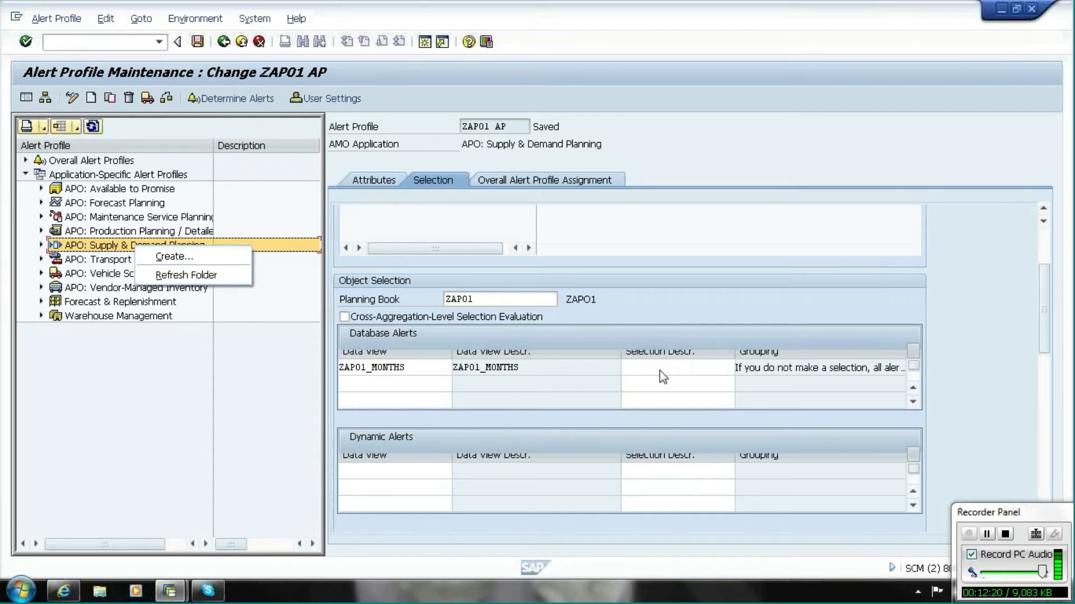
left_click(183, 259)
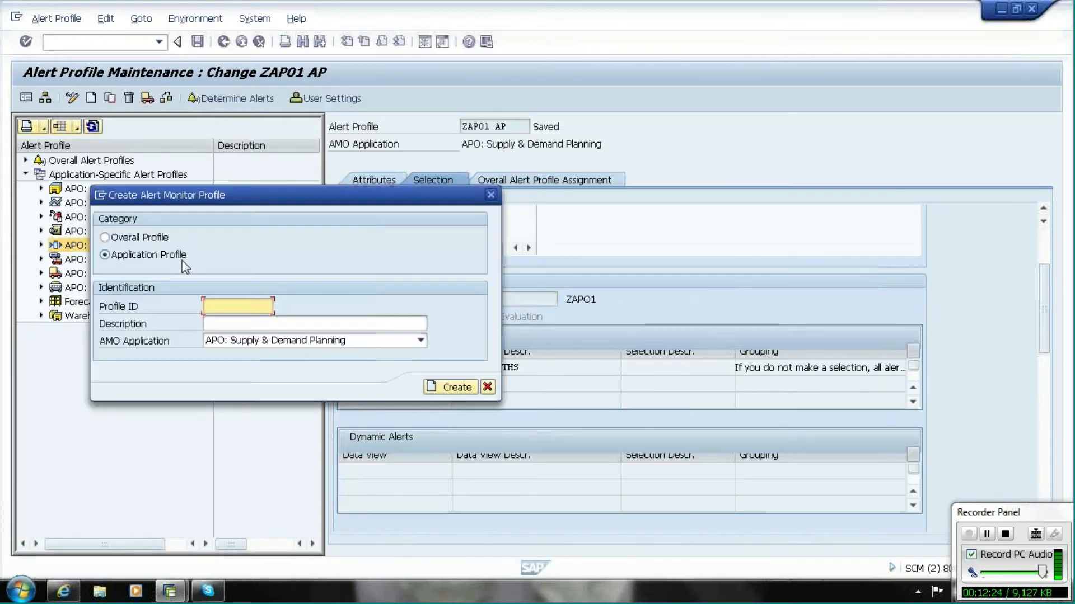
left_click(136, 237)
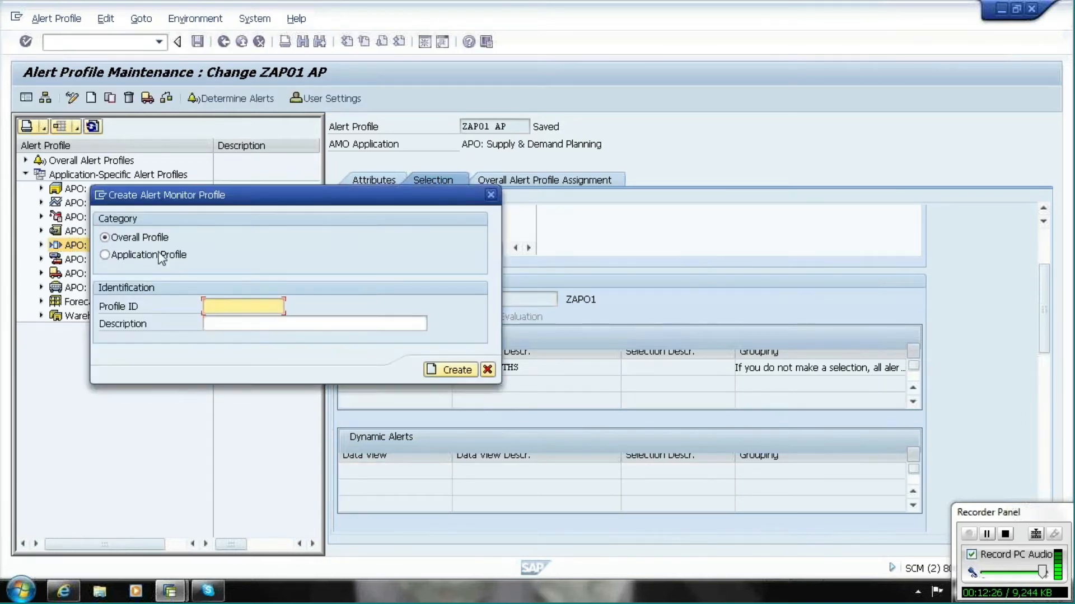
type("ZAP")
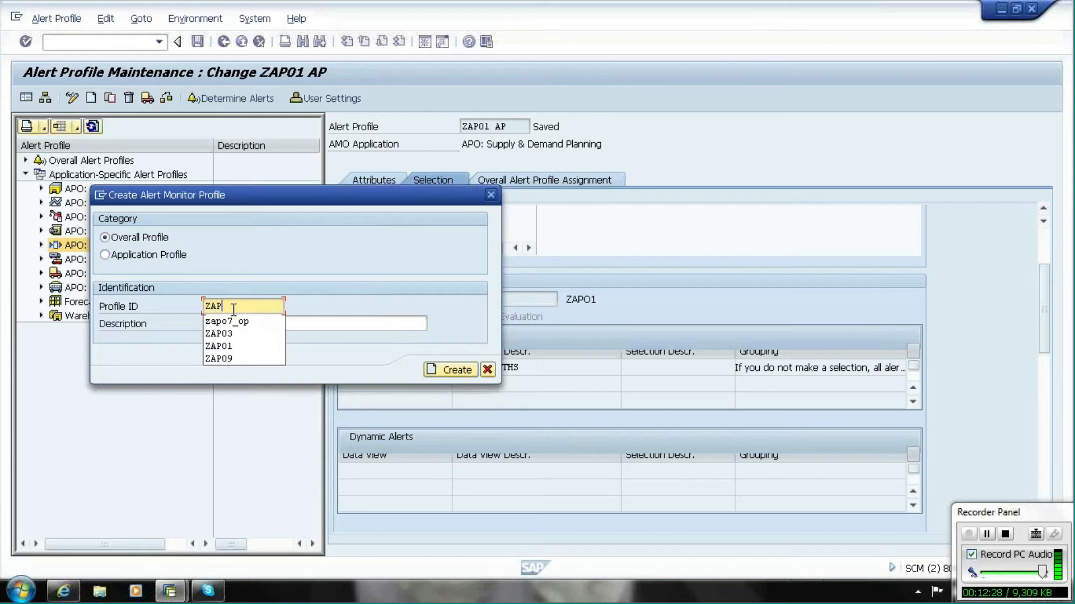
type("01 OP")
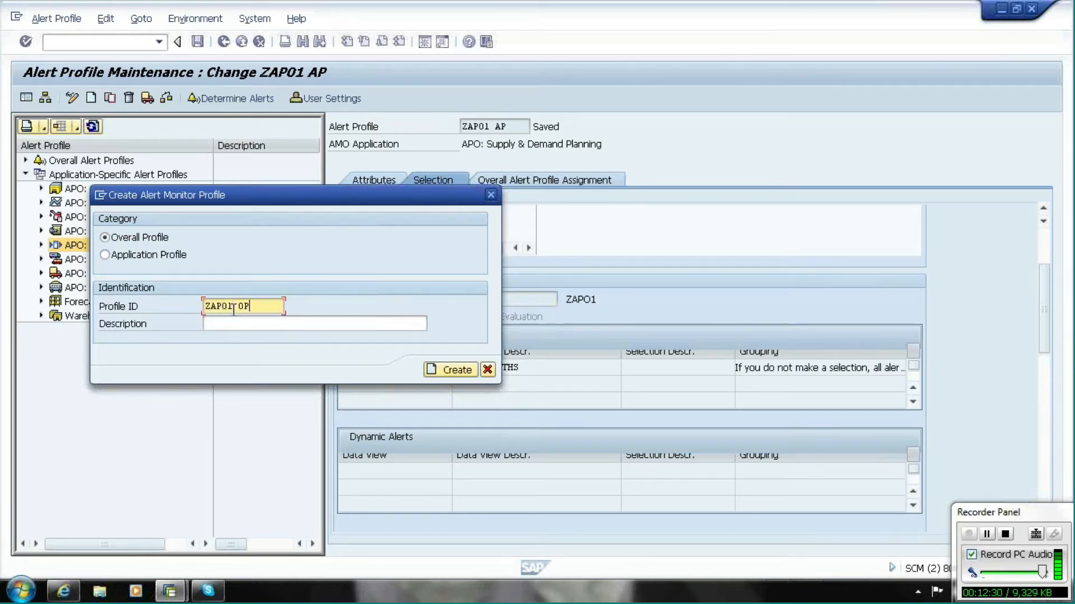
key("Tab")
type("ZAP01 ")
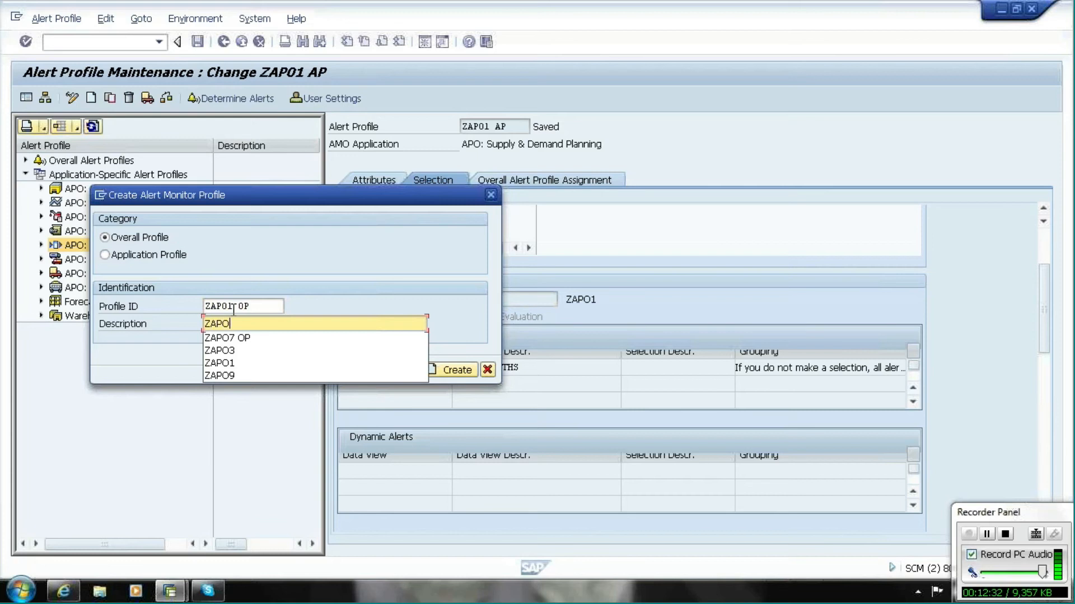
type("OP")
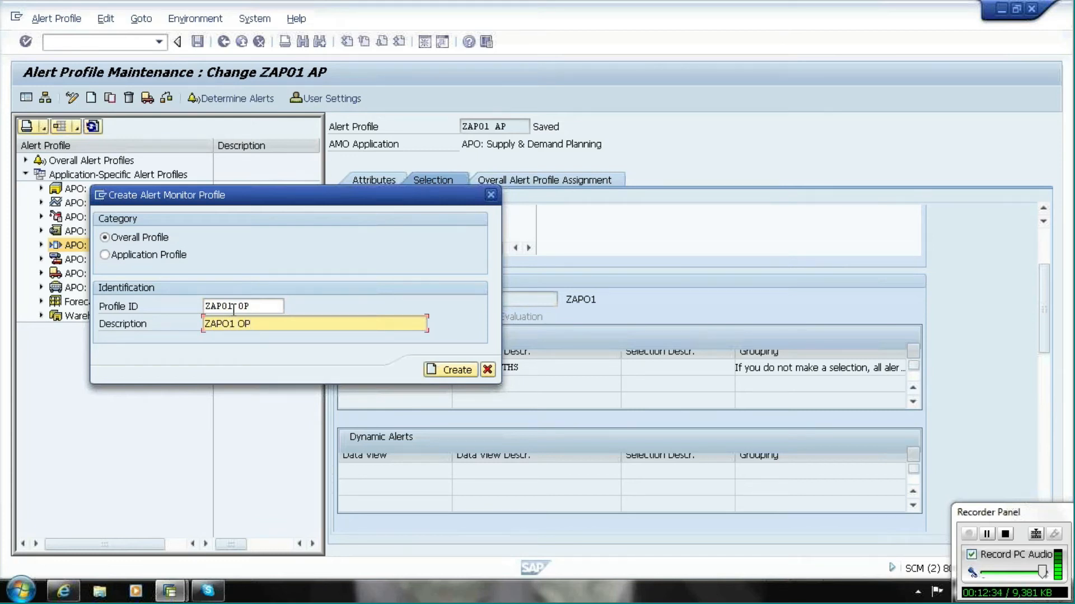
left_click(456, 371)
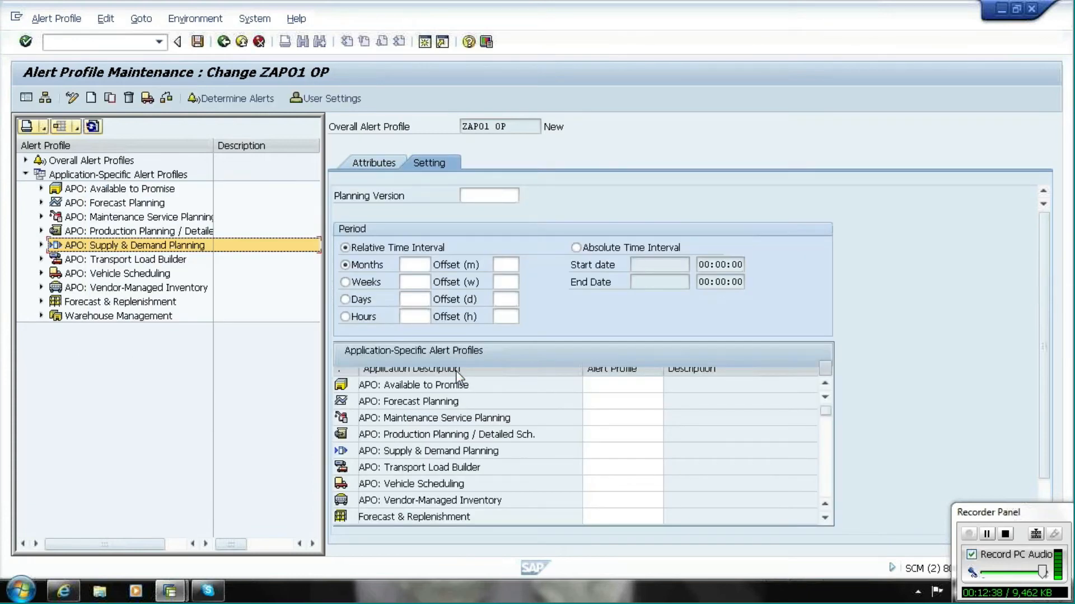
- Set the overall profile's planning version to 000 and its relative time interval to 24 months
left_click(487, 195)
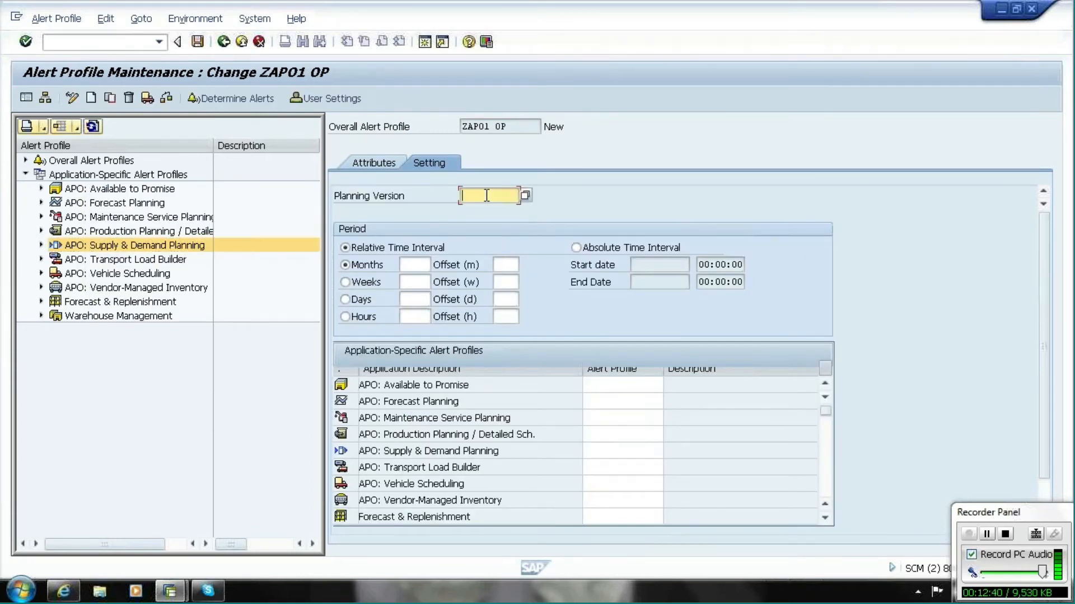
type("000")
left_click(406, 263)
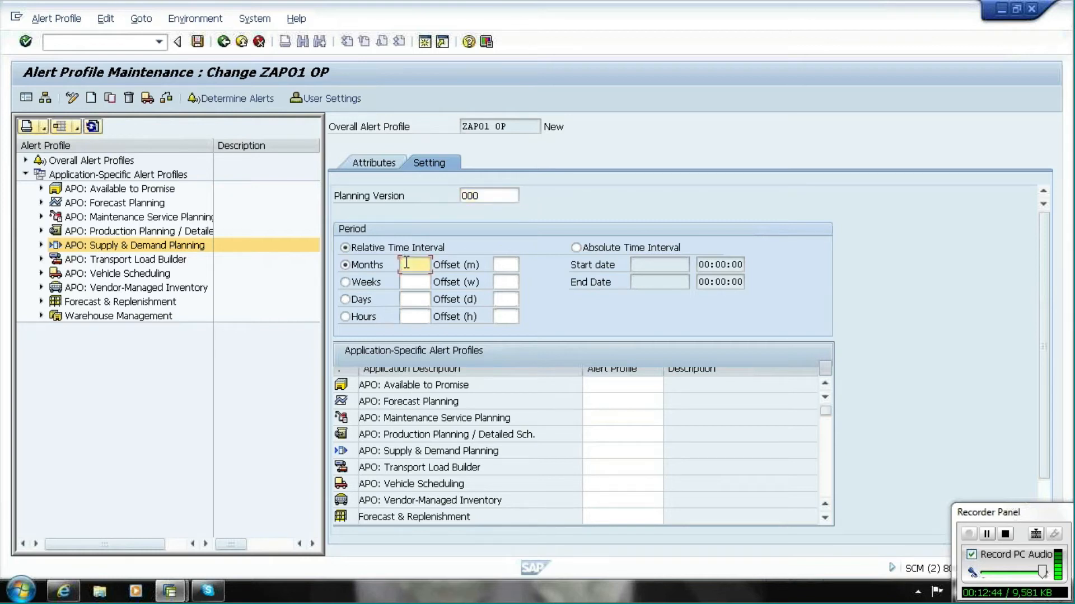
type("24")
- Assign the alert profile ZAPO1 AP to APO: Supply & Demand Planning in the overall profile and save it
left_click(593, 449)
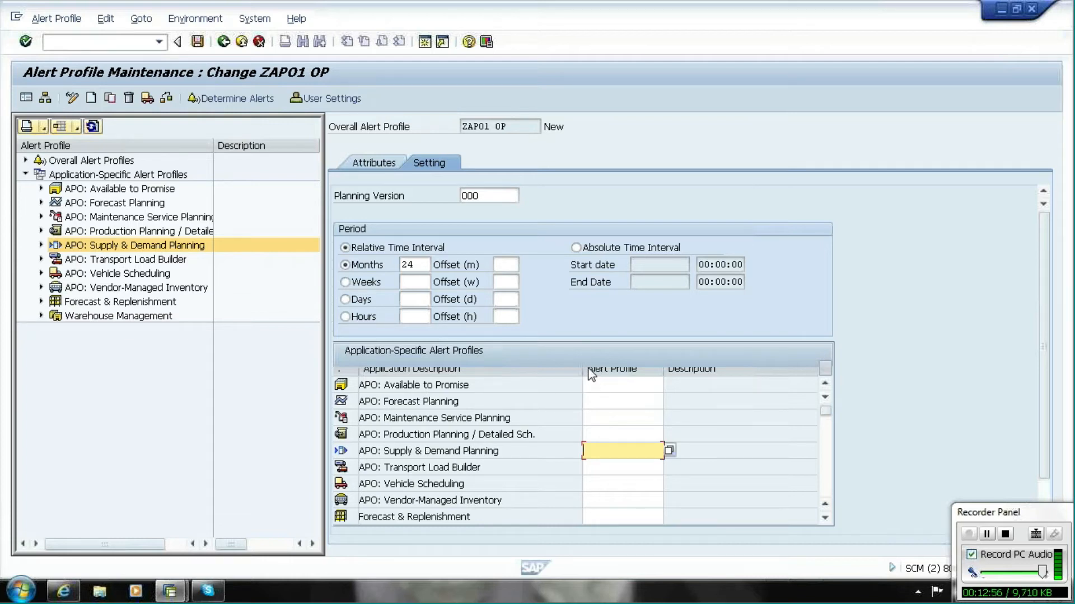
left_click(669, 451)
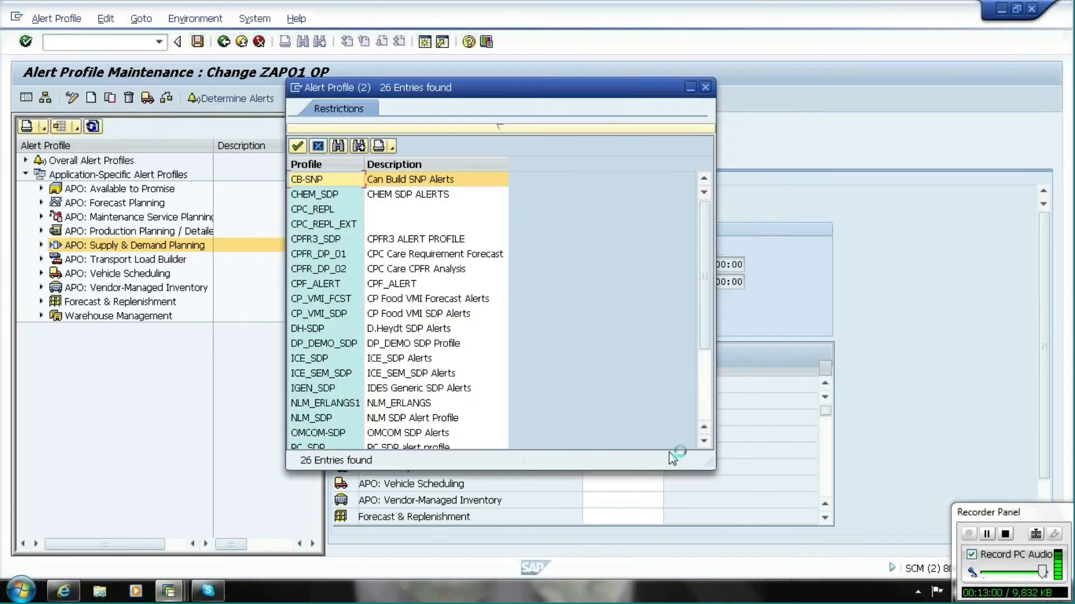
left_click_drag(705, 252, 708, 349)
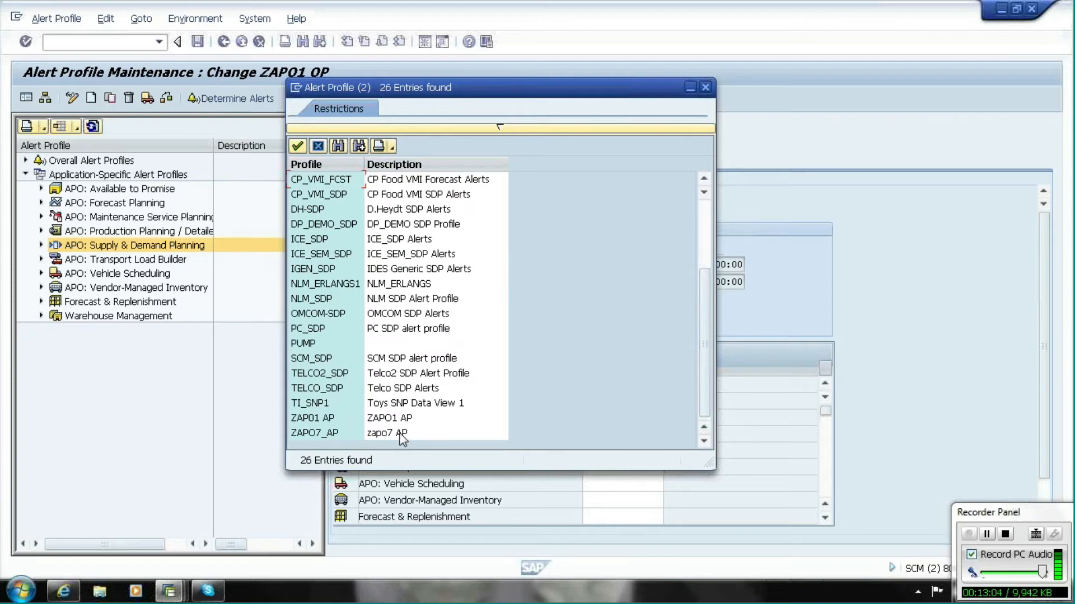
double_click(345, 420)
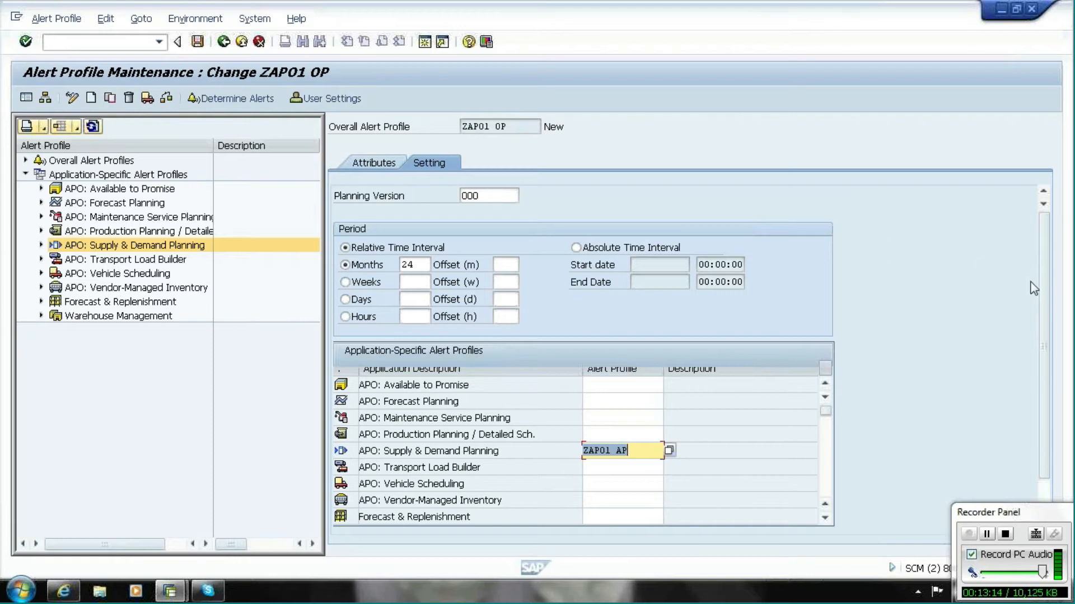
left_click_drag(1042, 292, 1046, 226)
left_click(197, 42)
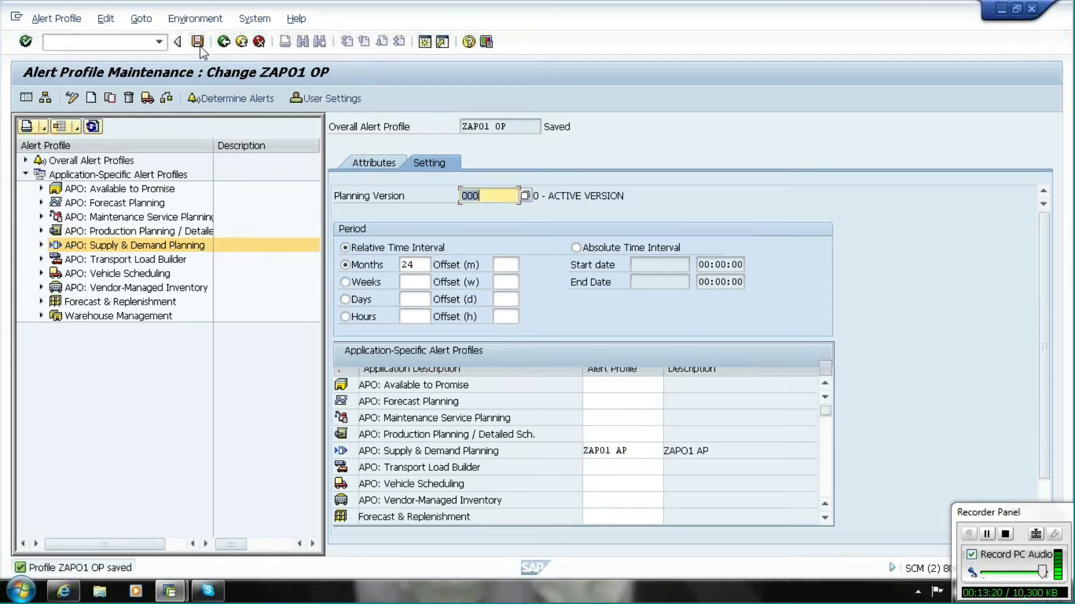
- Add the overall profile ZAPO1 OP to the user's Alert Monitor favorites and confirm the user settings
left_click(344, 101)
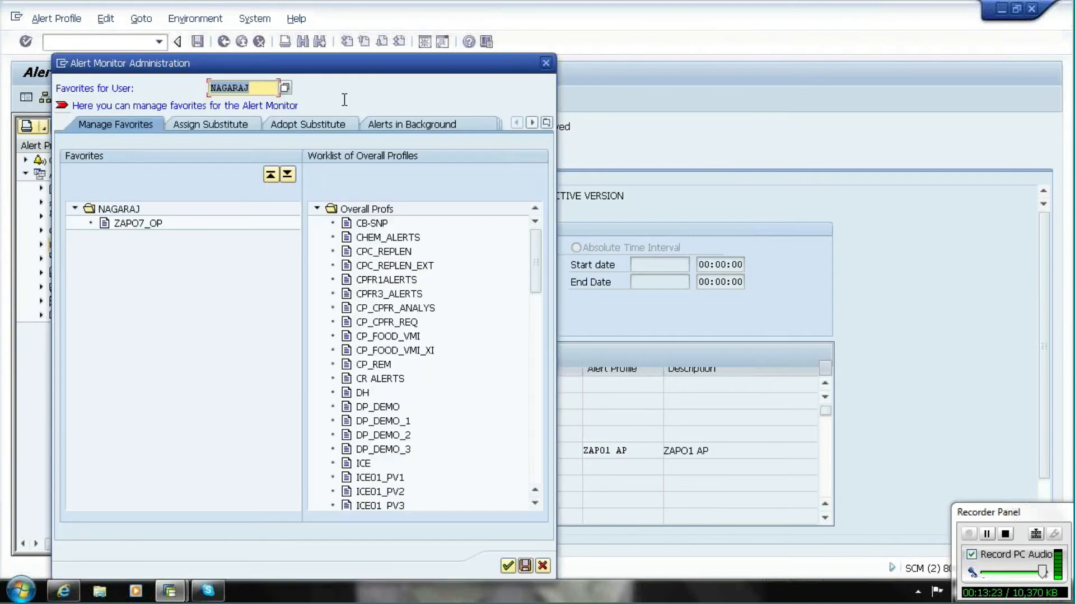
left_click_drag(540, 283, 533, 486)
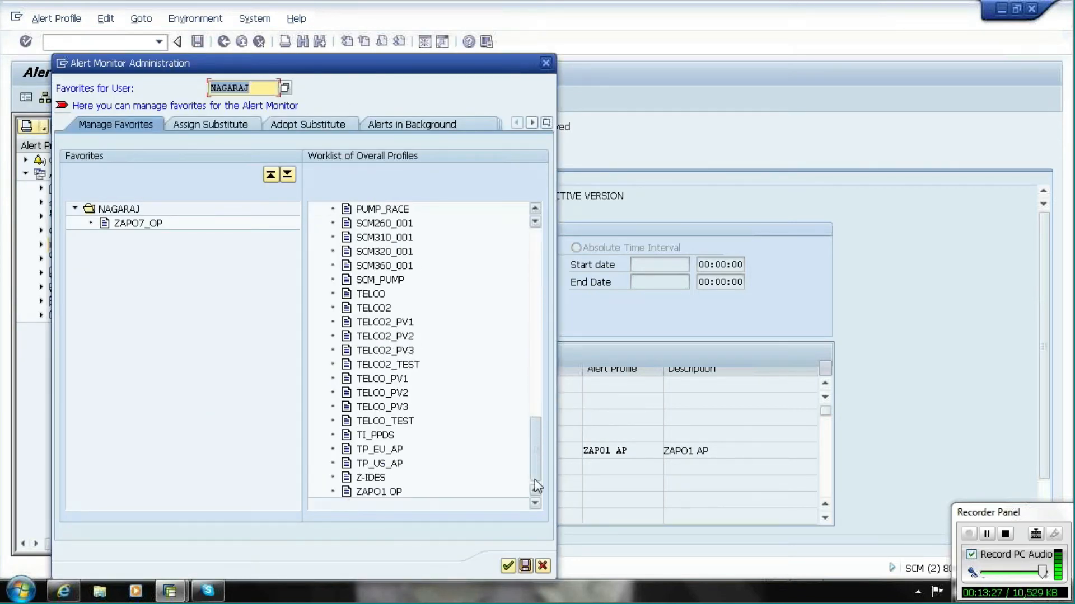
left_click(391, 494)
left_click_drag(393, 500, 120, 222)
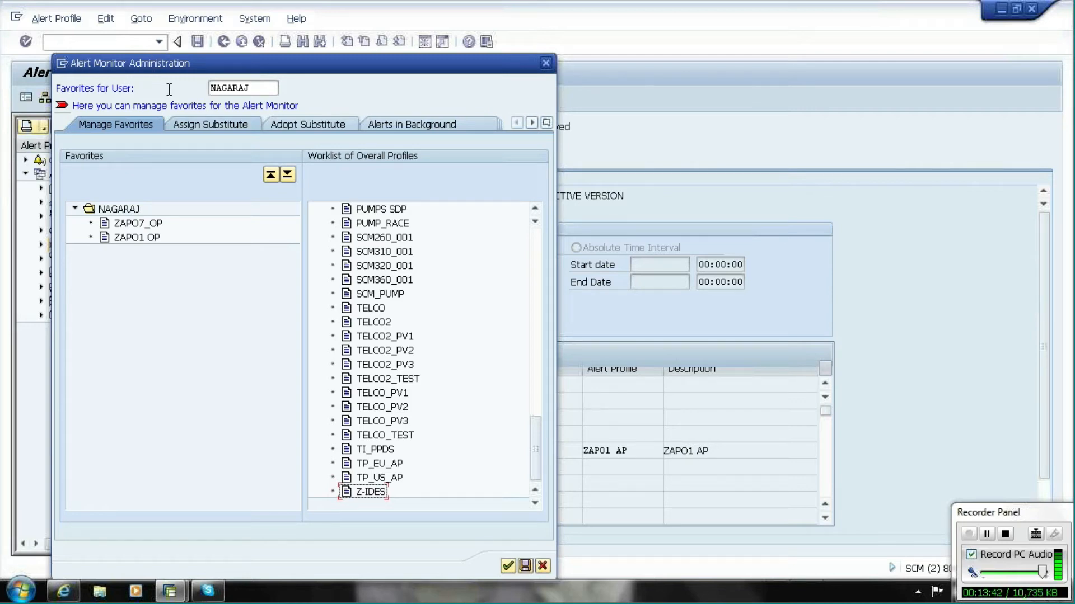
left_click(509, 567)
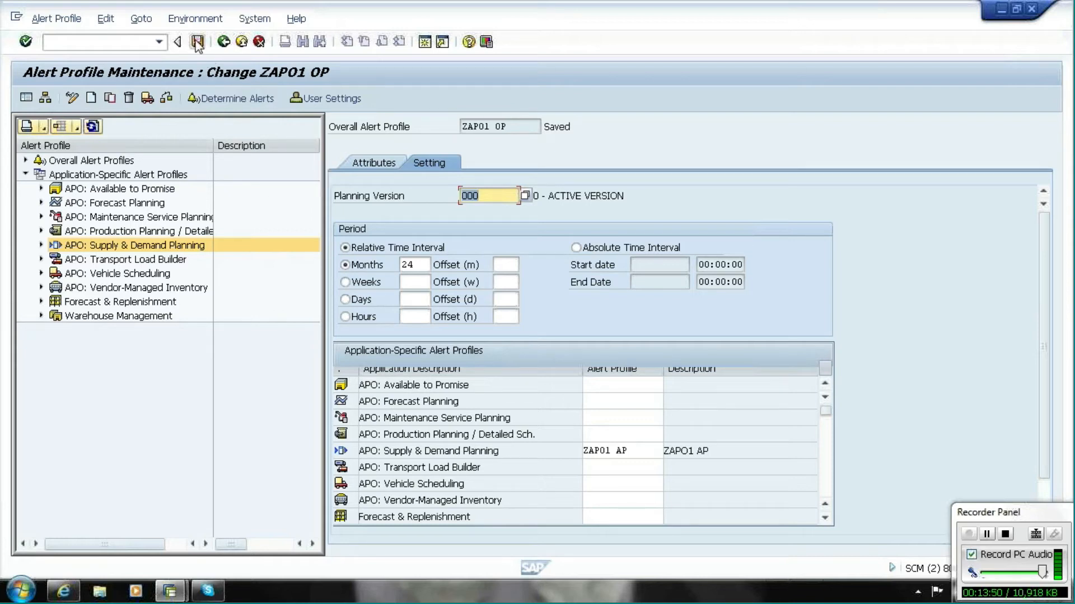
- Leave alert profile maintenance and open the planner-to-alert-profile assignment (/SAPAPO/SDPALPR) from the Demand Planning environment's current settings
left_click(224, 42)
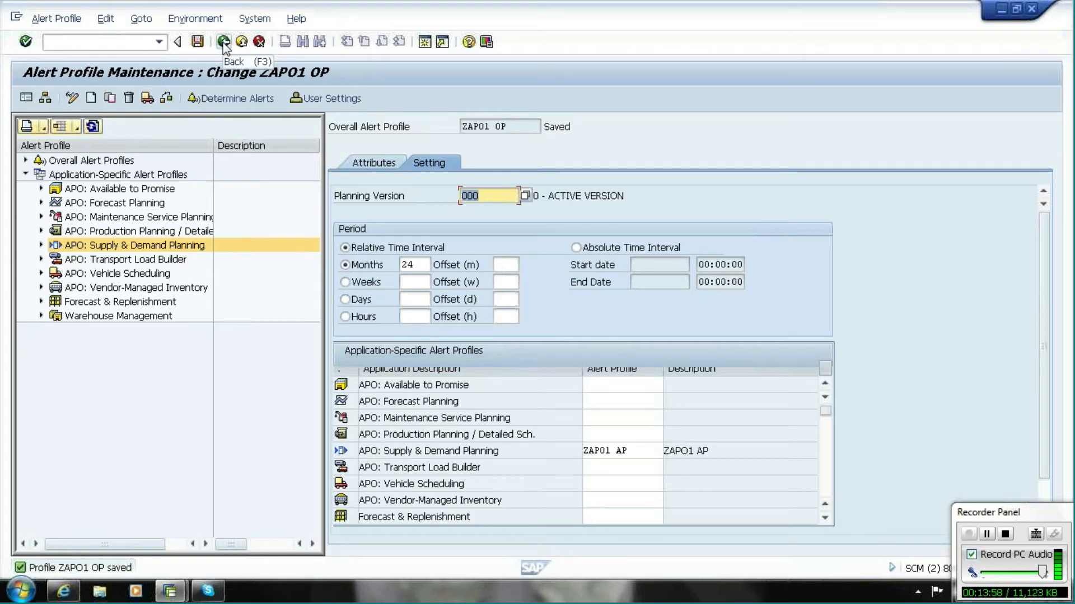
left_click(223, 43)
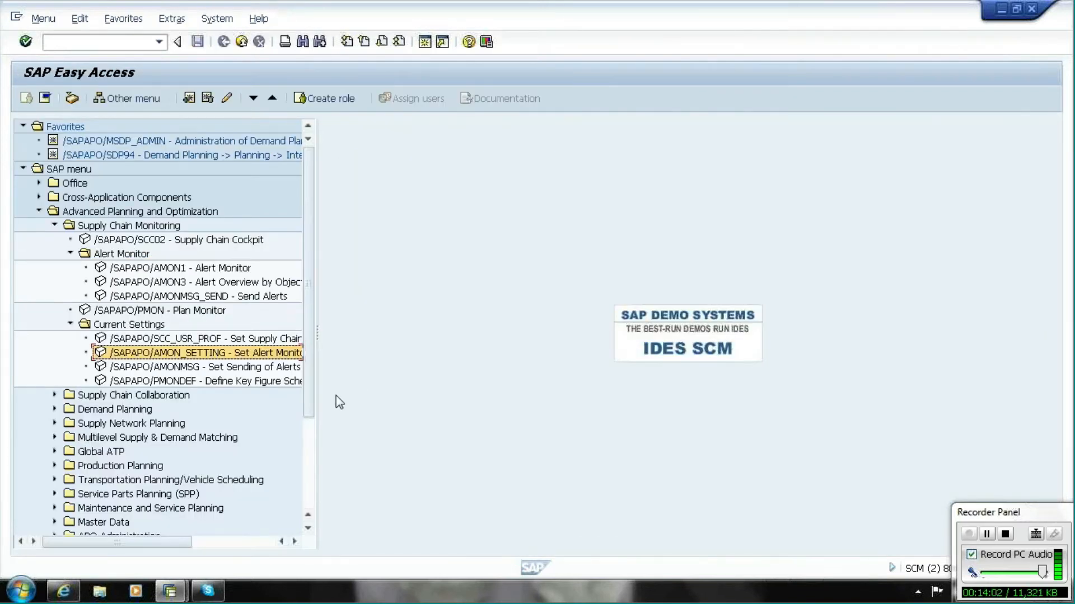
left_click_drag(307, 448, 306, 485)
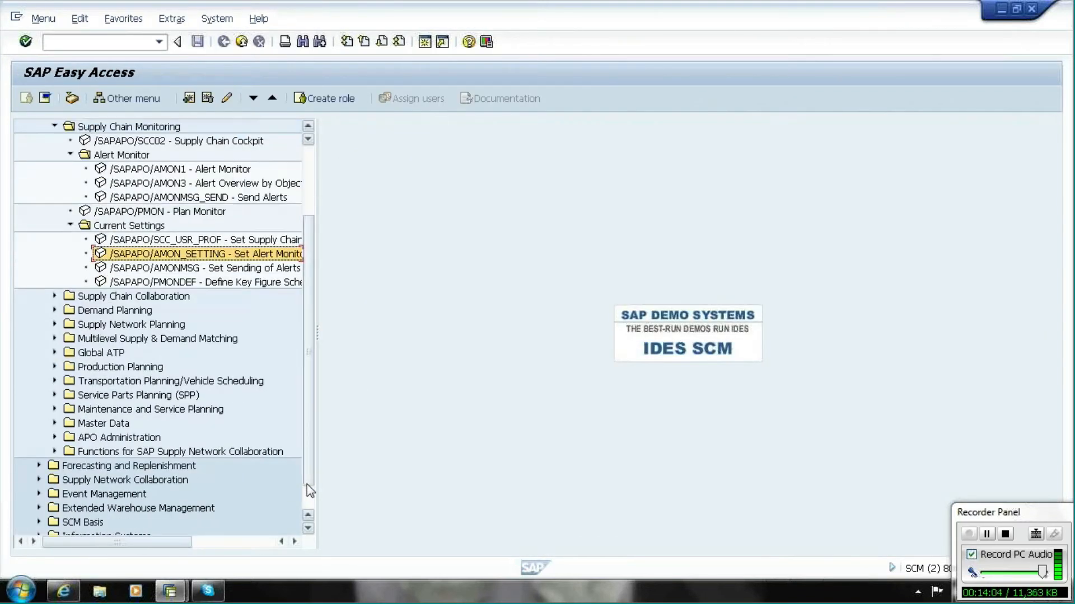
left_click(54, 310)
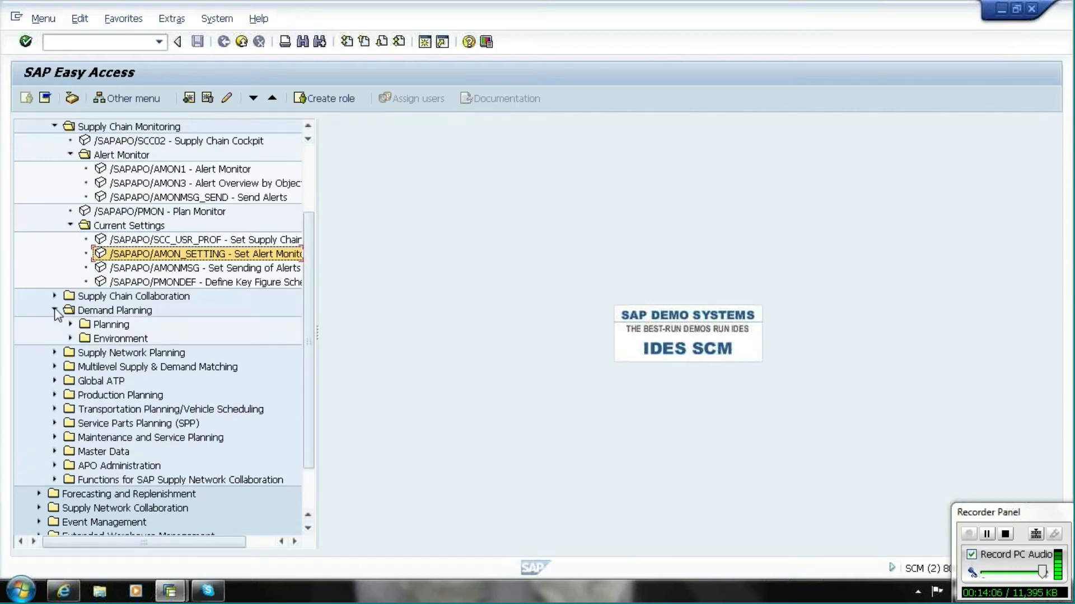
left_click(70, 338)
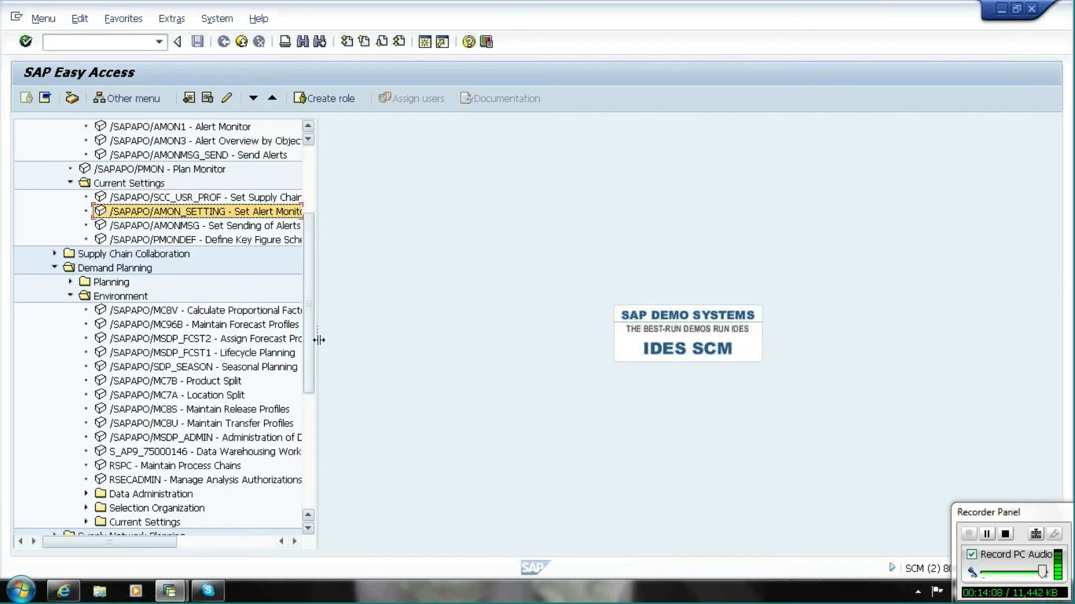
left_click_drag(312, 373, 311, 445)
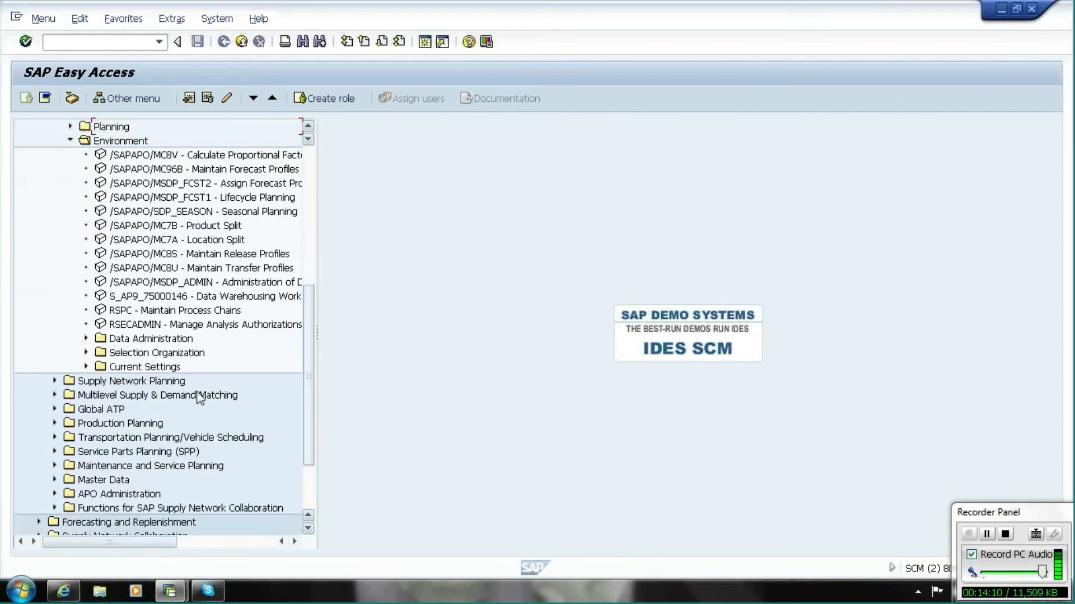
left_click(86, 367)
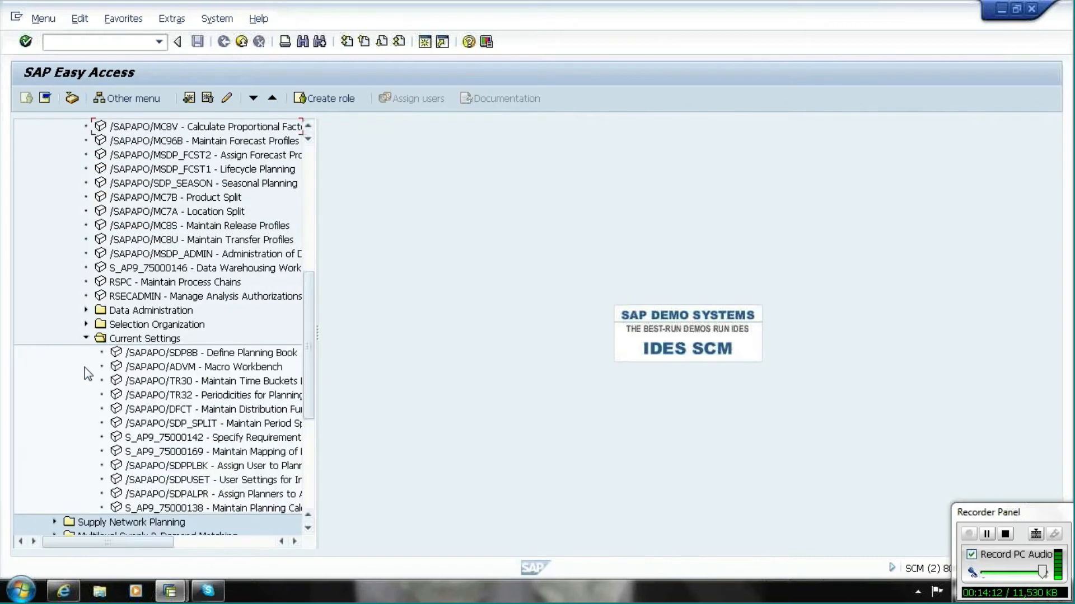
double_click(280, 498)
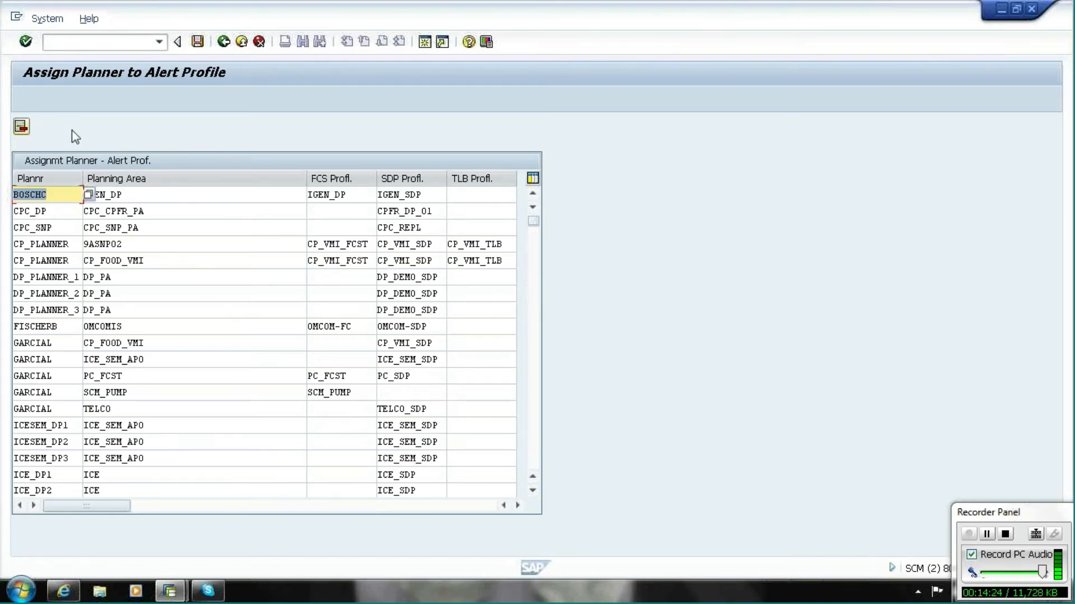
- In the first assignment row, enter the planner's user name, set the planning area to ZAPO1, and clear the FCS profile
key("Caps_Lock")
key("Caps_Lock")
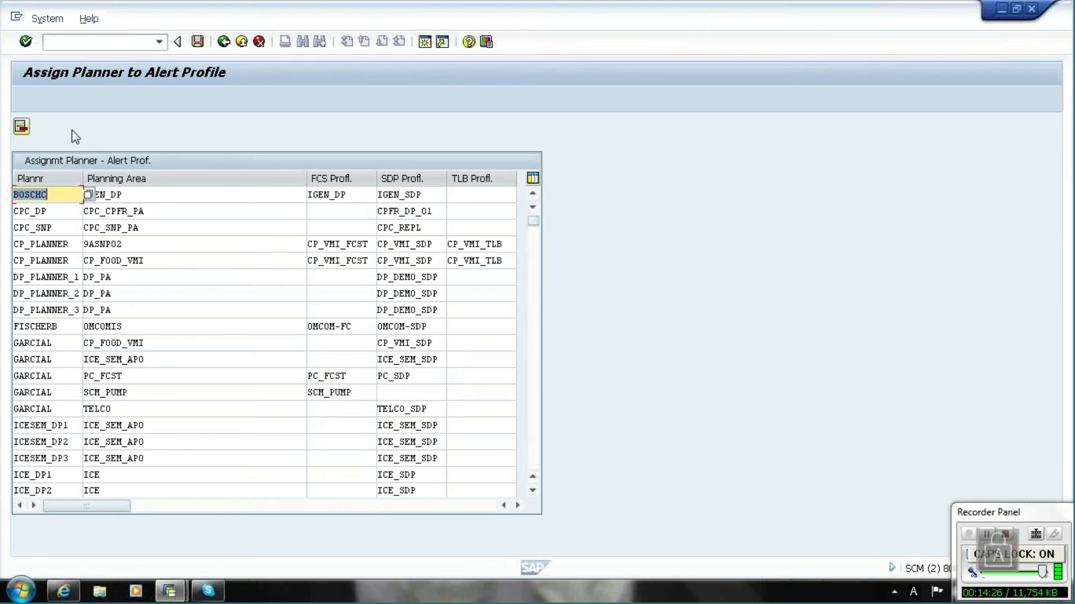
type("NAGARAK")
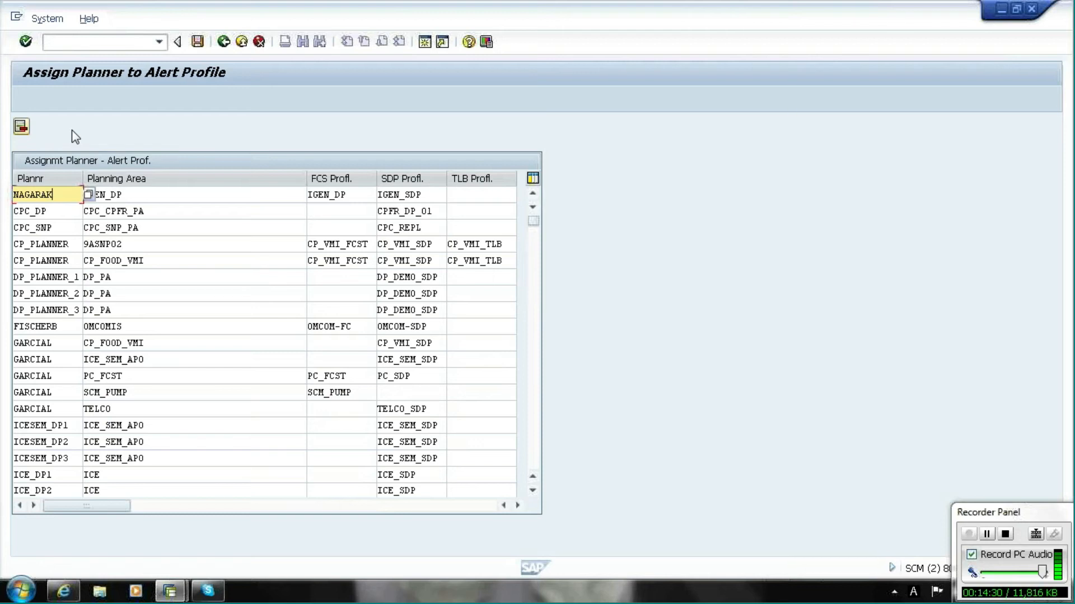
key("BackSpace")
type("J")
key("Tab")
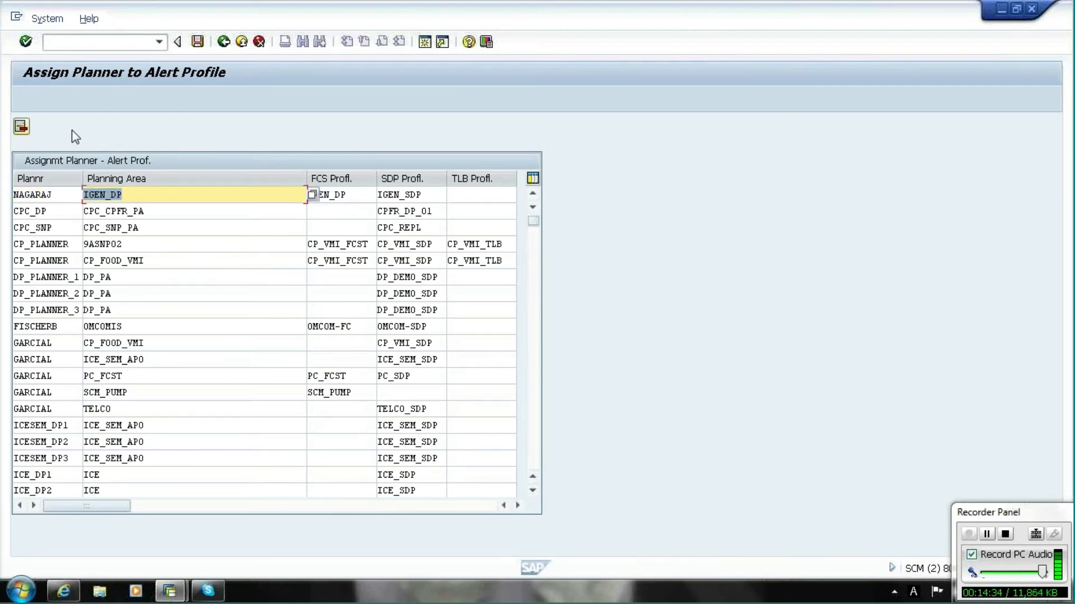
type("ZAP01")
key("Tab")
key("Delete")
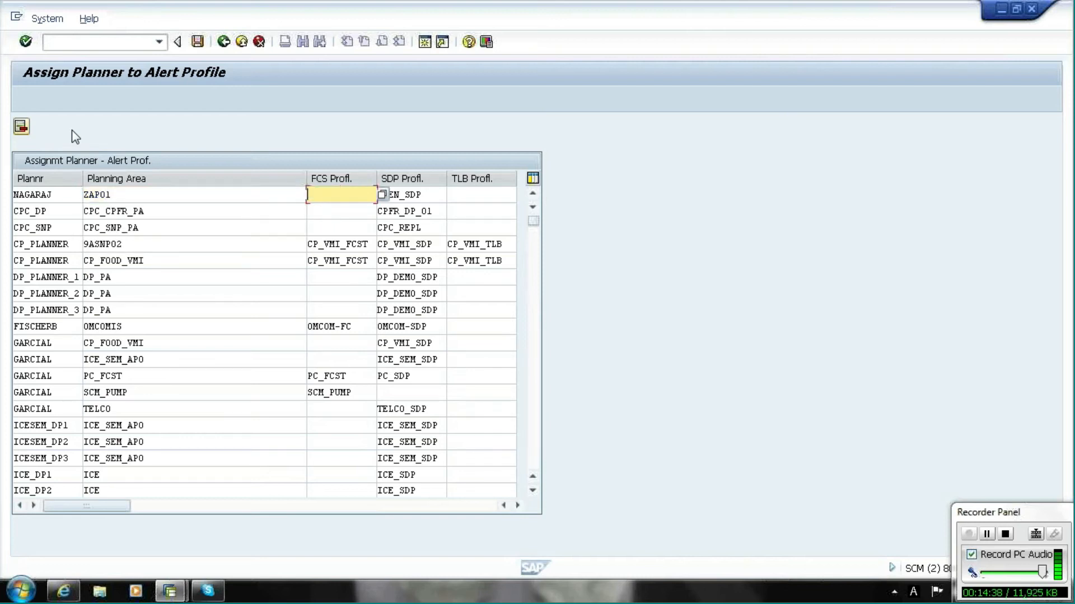
- Choose ZAPO1 AP as the SDP profile in the planner's ZAPO1 row and save the assignment
key("Tab")
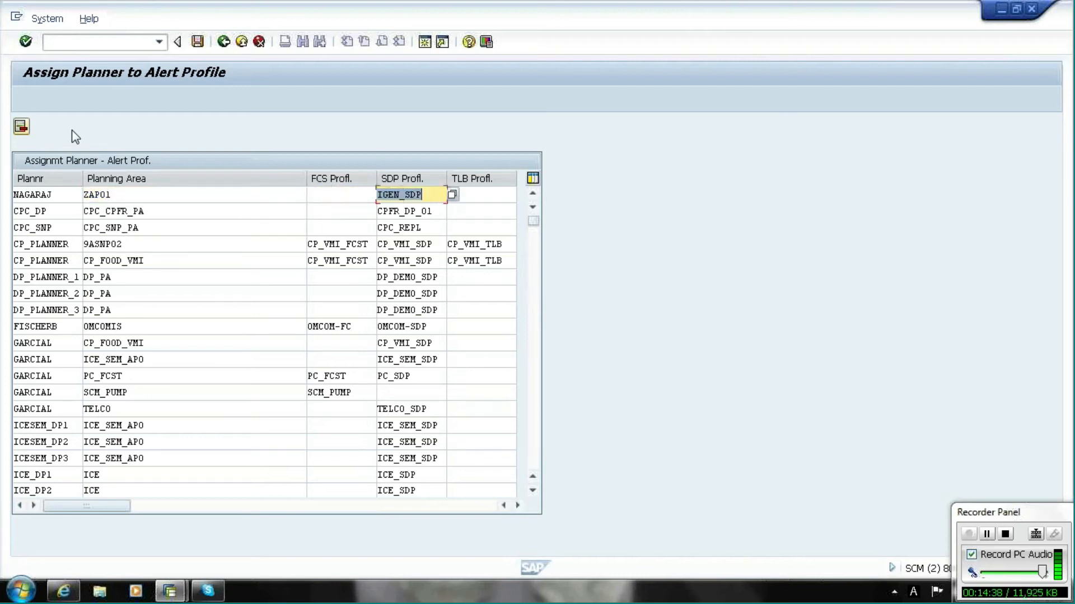
left_click(452, 194)
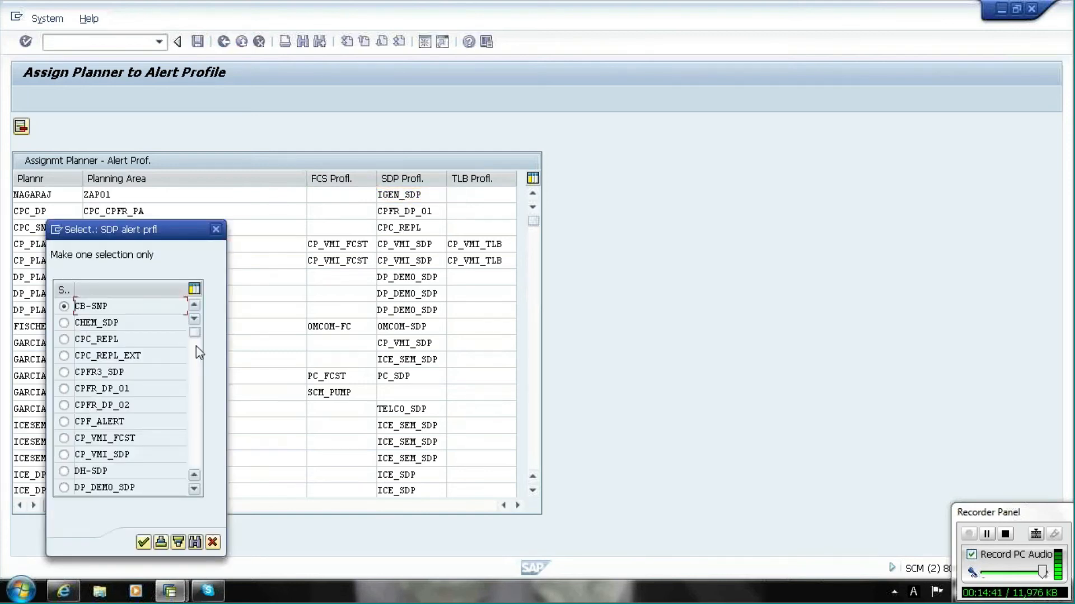
left_click_drag(195, 331, 192, 484)
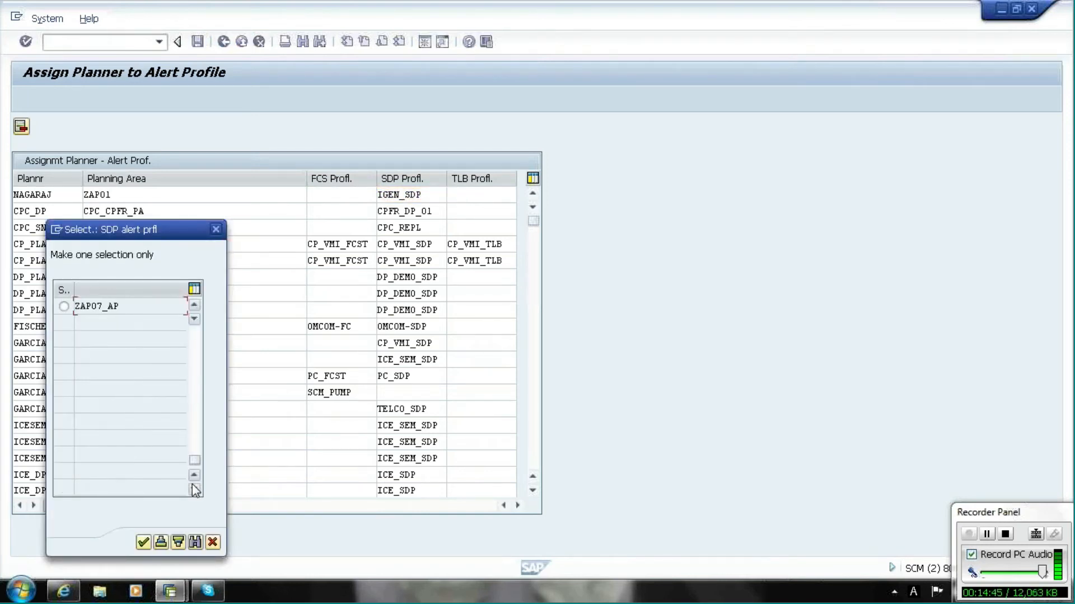
left_click(193, 306)
left_click(193, 306)
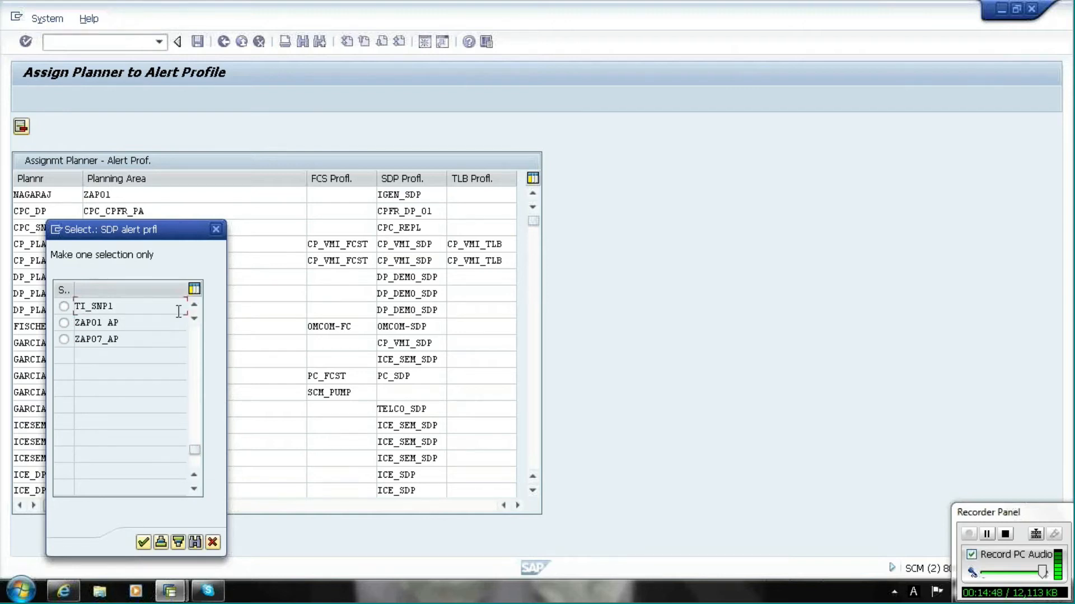
left_click(64, 323)
left_click(144, 542)
key("Return")
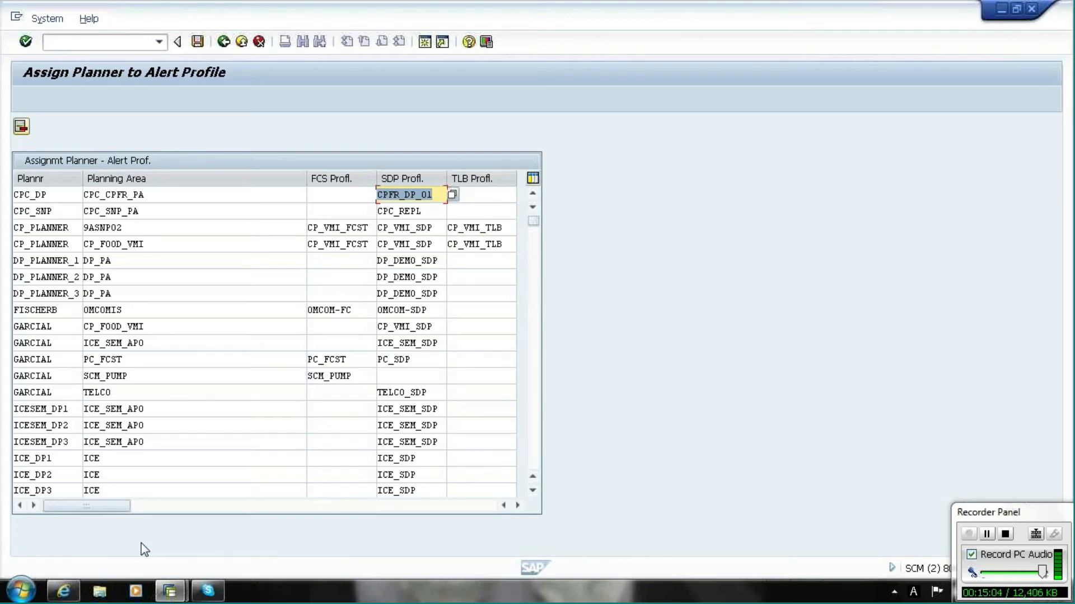
left_click(199, 43)
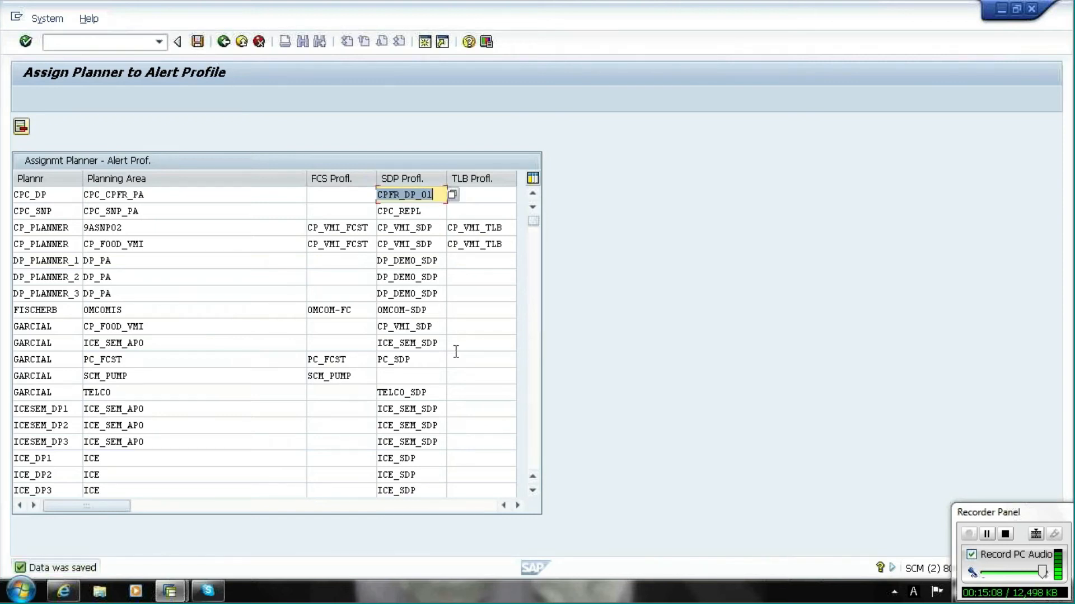
- Locate the saved ZAPO1 planning area row in the planner assignments and check its SDP profile
left_click(533, 491)
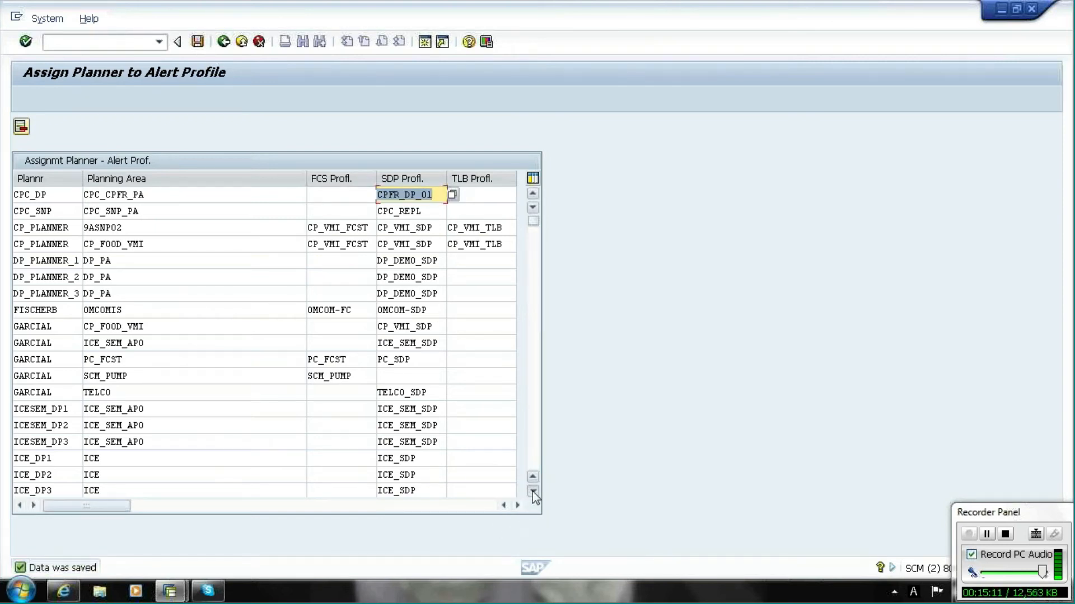
left_click(538, 425)
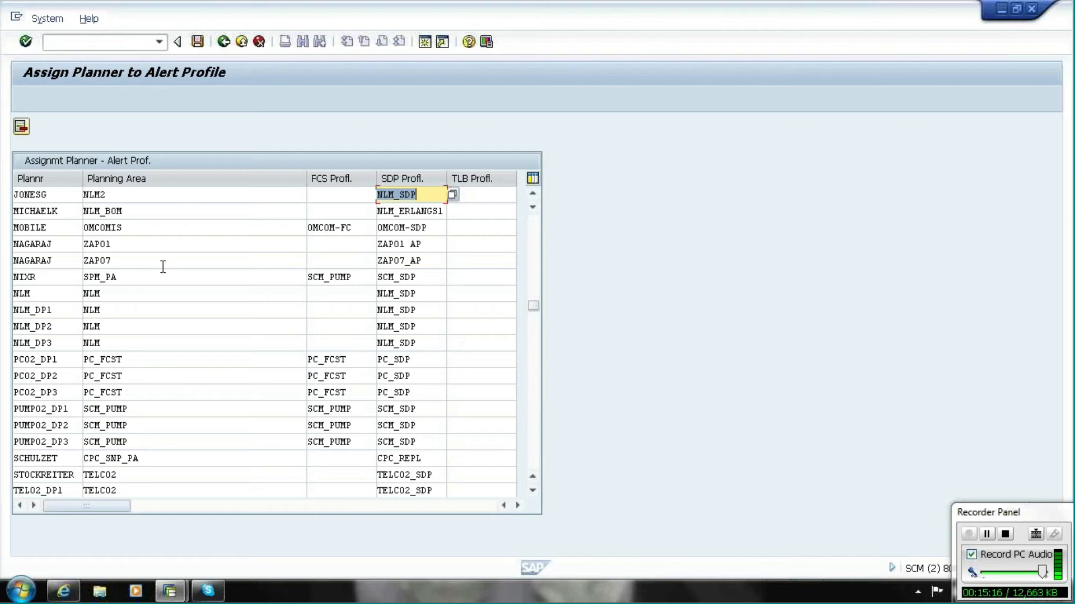
left_click(125, 244)
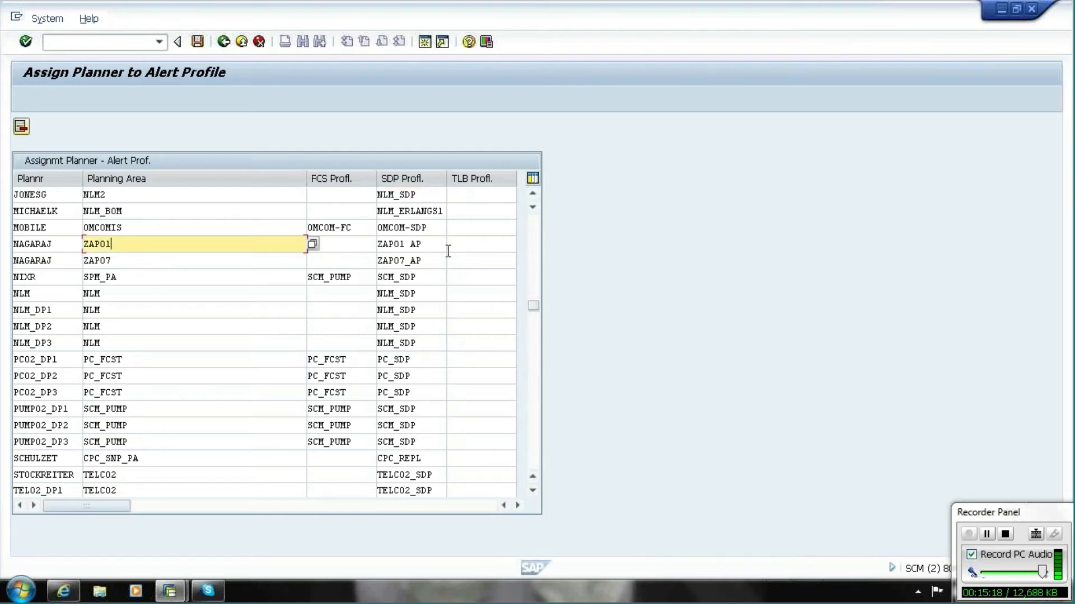
left_click(429, 245)
- Leave the planner assignment, collapse the Demand Planning current settings folder, and switch to the Macro Workbench session
left_click(226, 44)
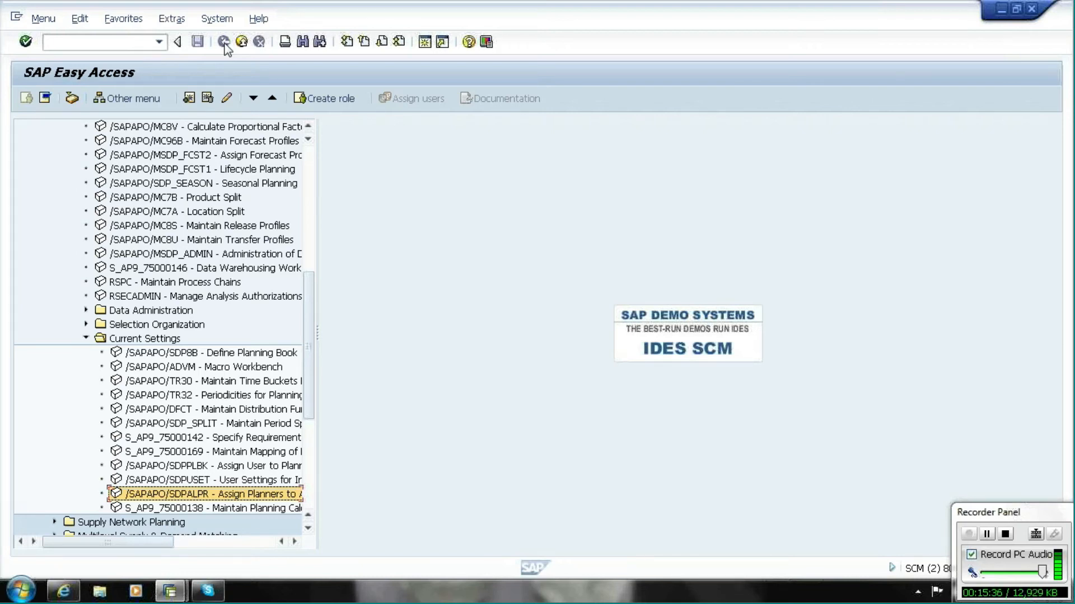
left_click(86, 338)
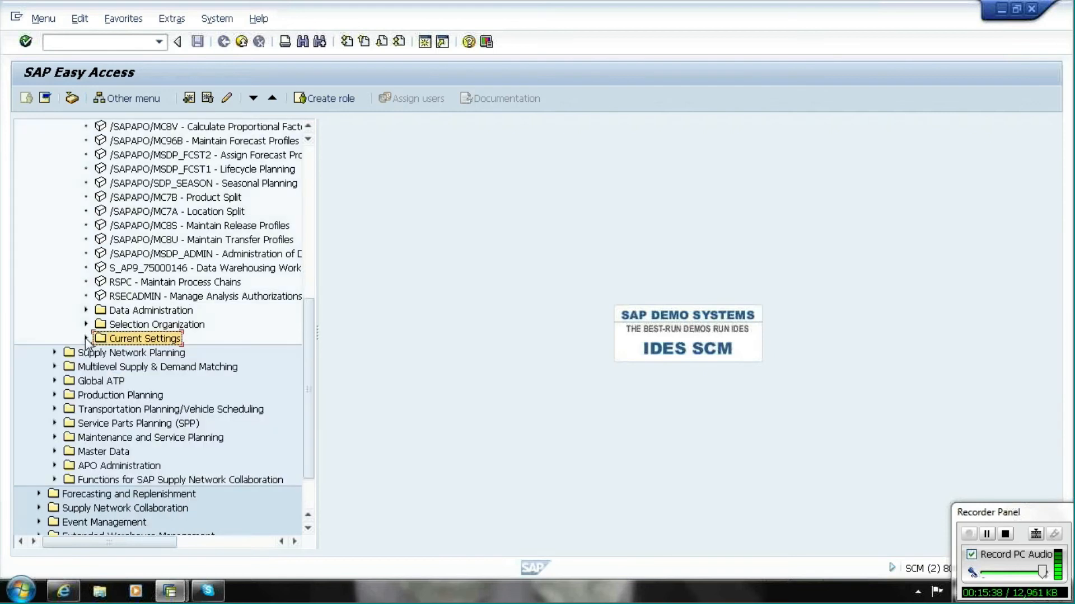
left_click(311, 173)
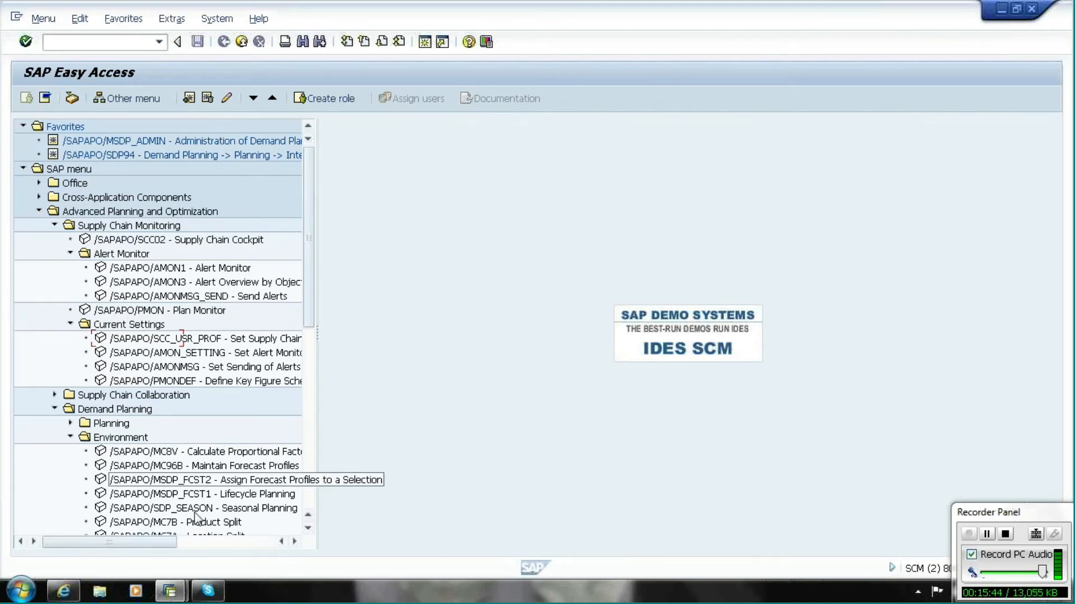
left_click(183, 597)
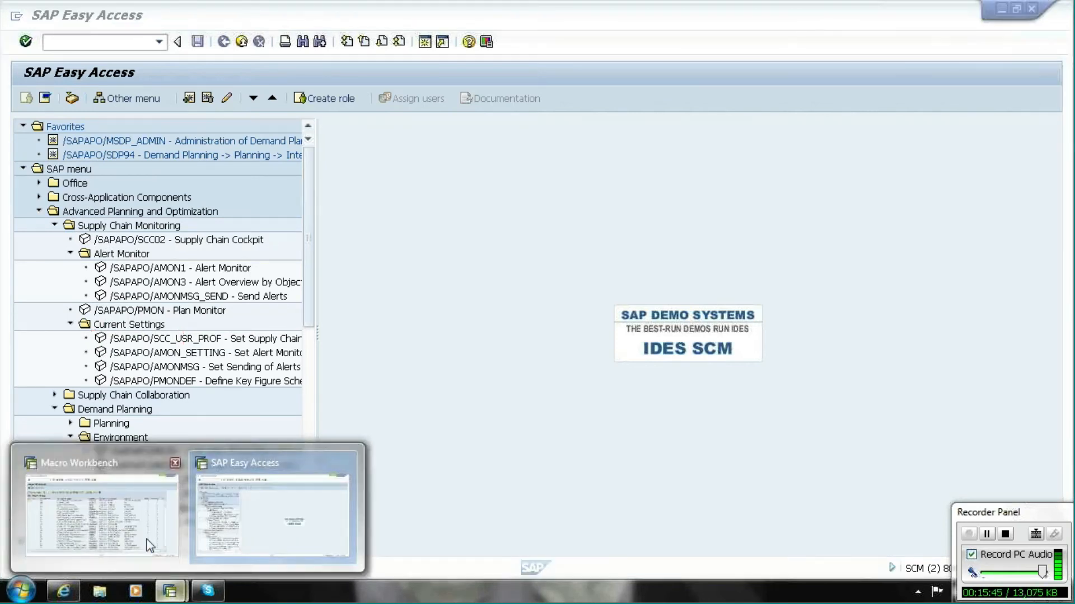
left_click(120, 539)
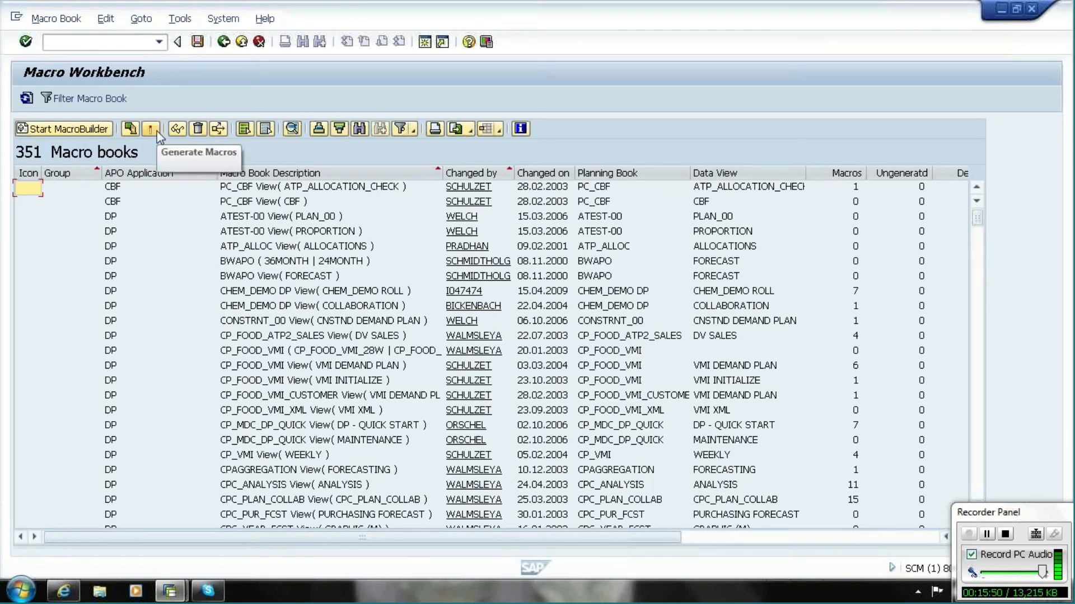
- Search the macro books for ZAPO1 and open the ZAPO1 View (ZAPO1_MONTHS) book in the MacroBuilder
left_click(357, 127)
type("ZAPO1")
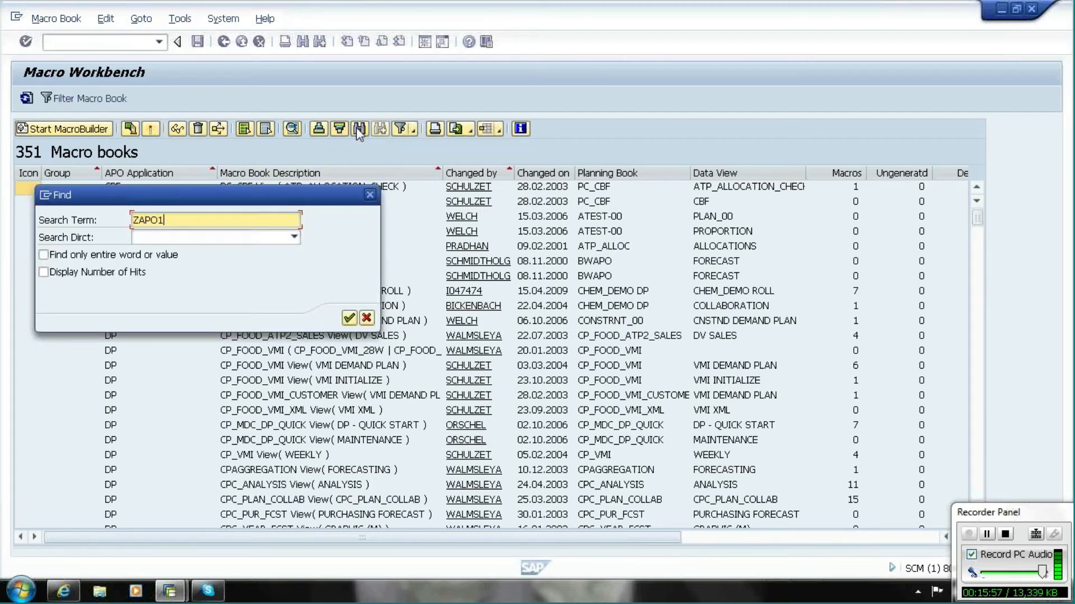
key("Return")
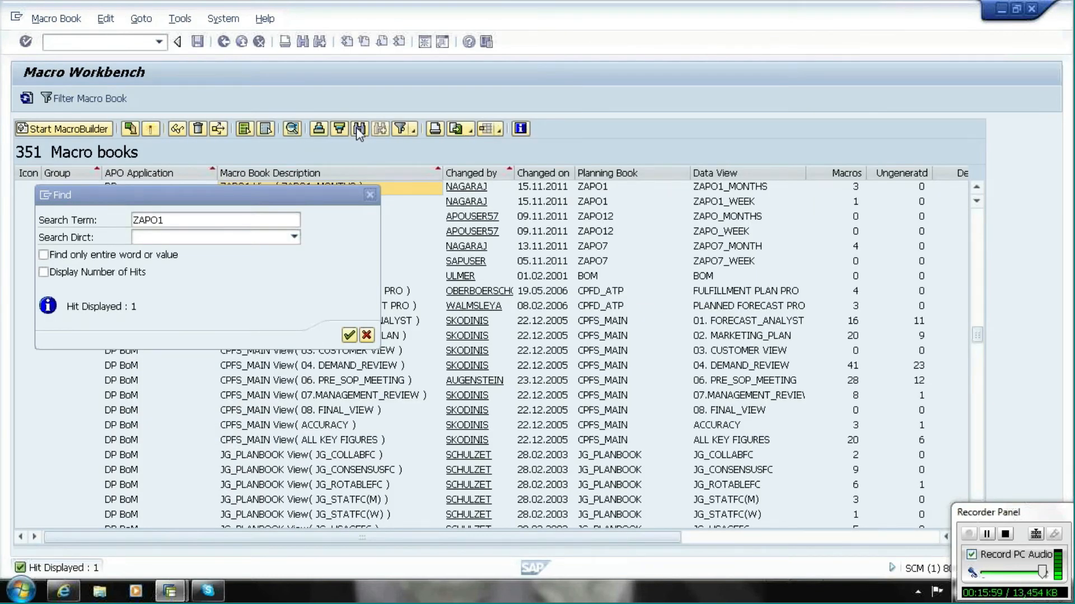
left_click(215, 237)
left_click(370, 195)
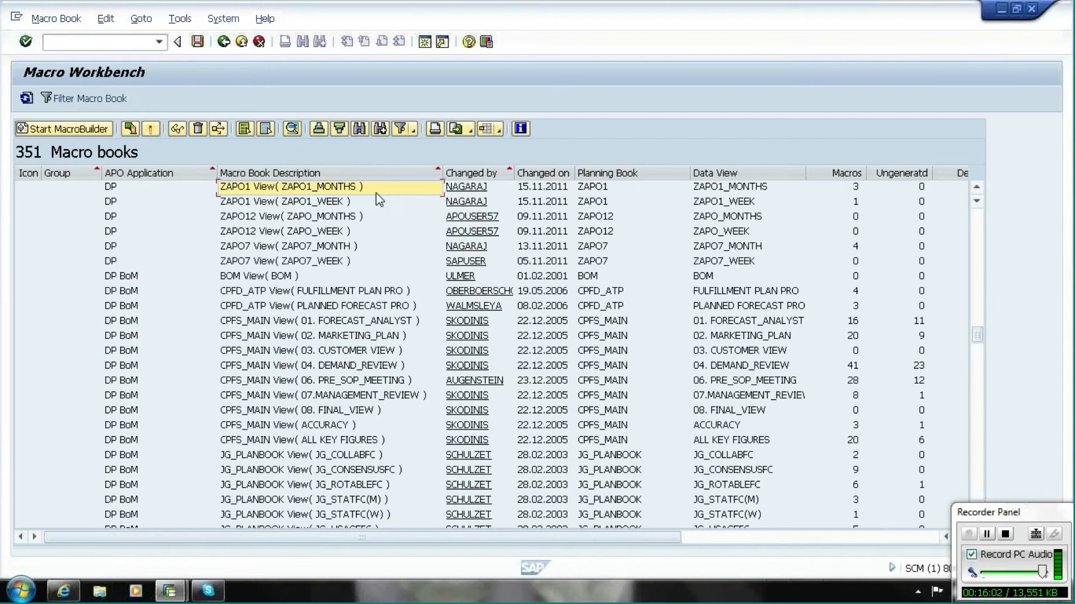
left_click(377, 190)
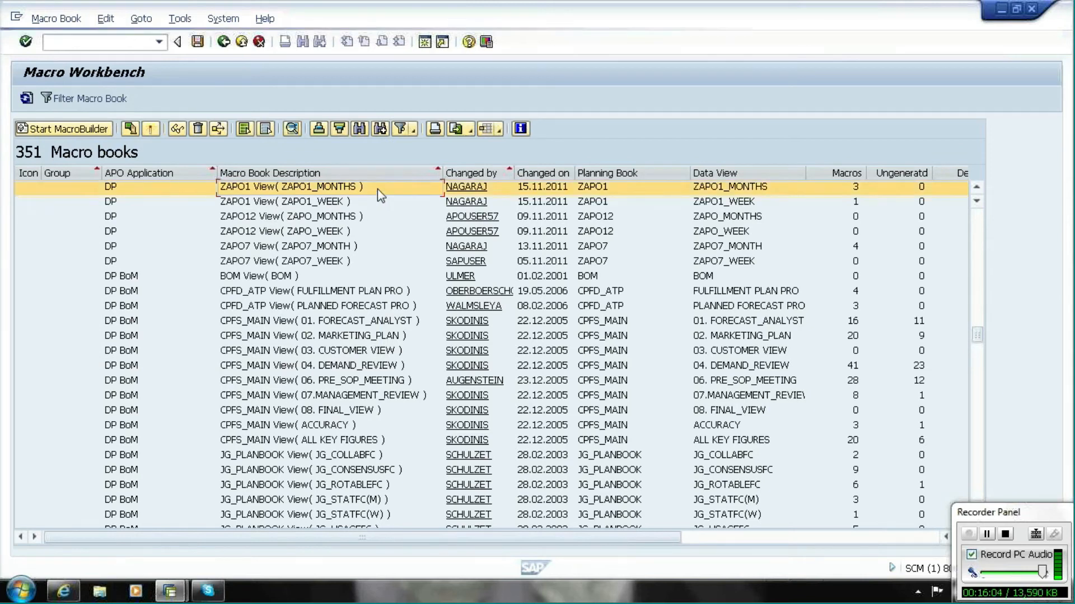
double_click(377, 189)
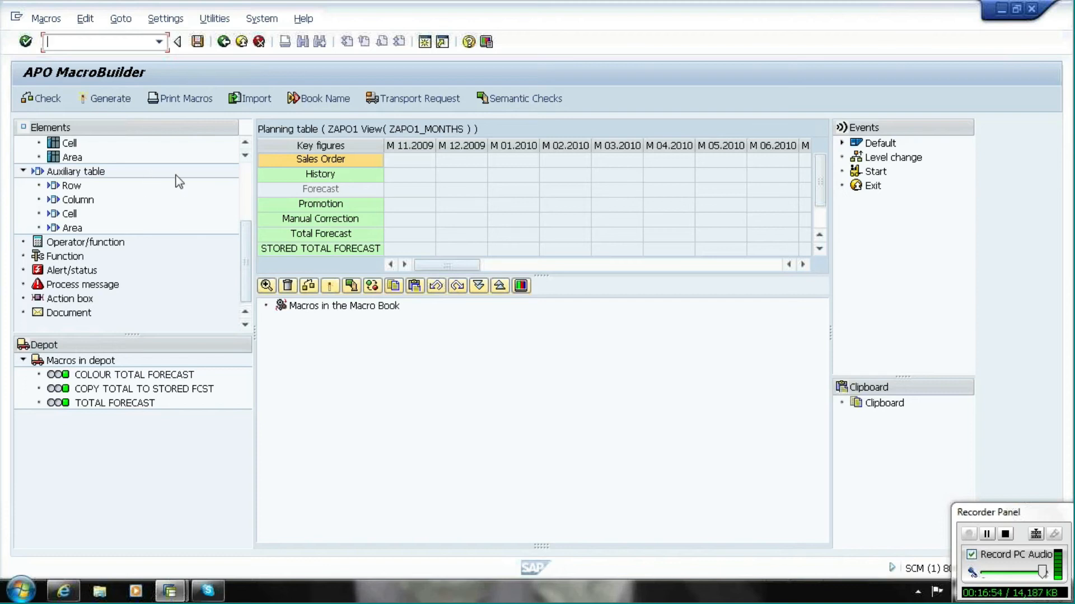
- Add a new macro to the macro book with the descriptive text Negative Forecast ZAPO1
scroll(240, 176, "up", 3)
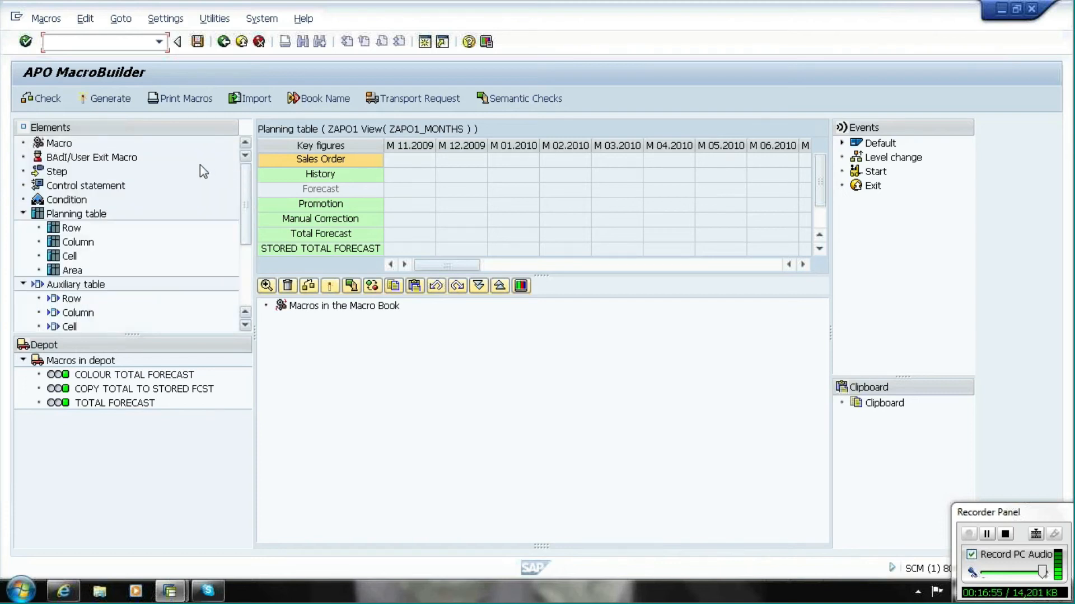
left_click(59, 143)
left_click_drag(59, 144, 354, 311)
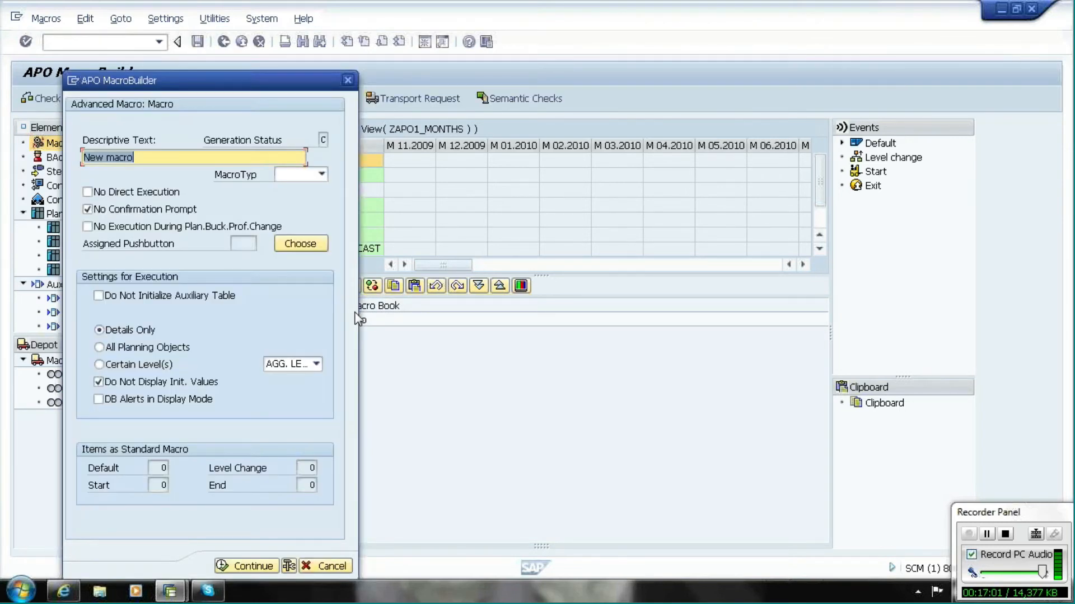
type("N")
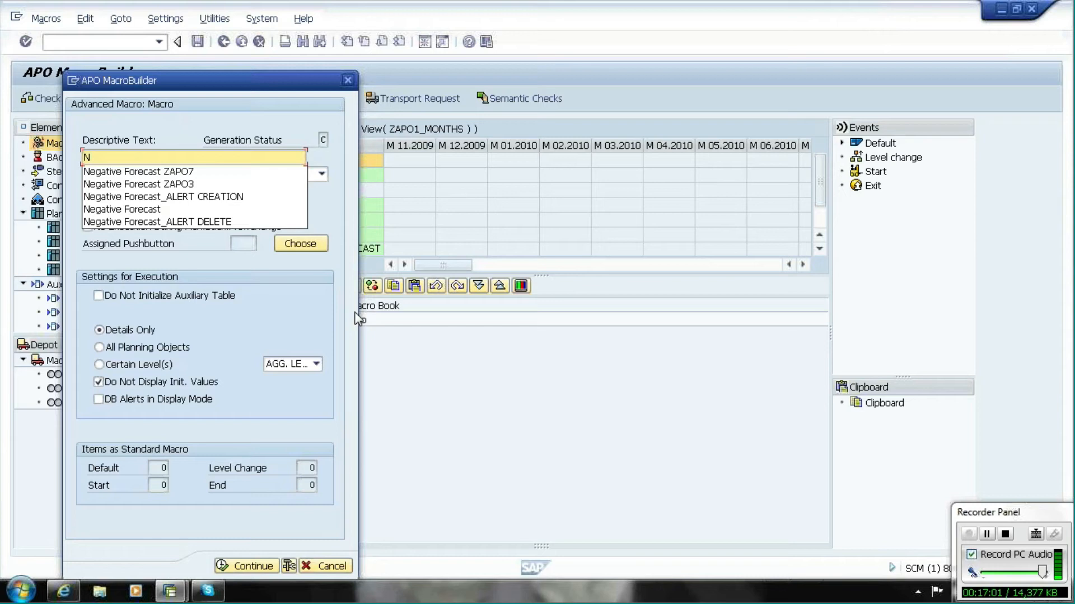
left_click(208, 172)
key("BackSpace")
type("1")
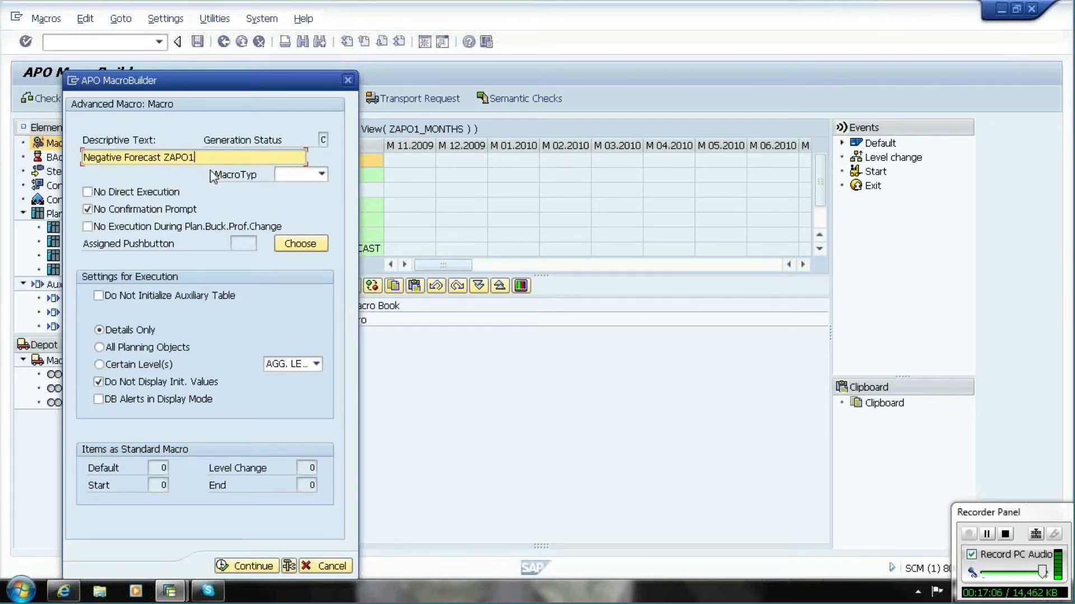
- Assign a pushbutton icon to the Negative Forecast ZAPO1 macro and confirm the macro settings
left_click(295, 246)
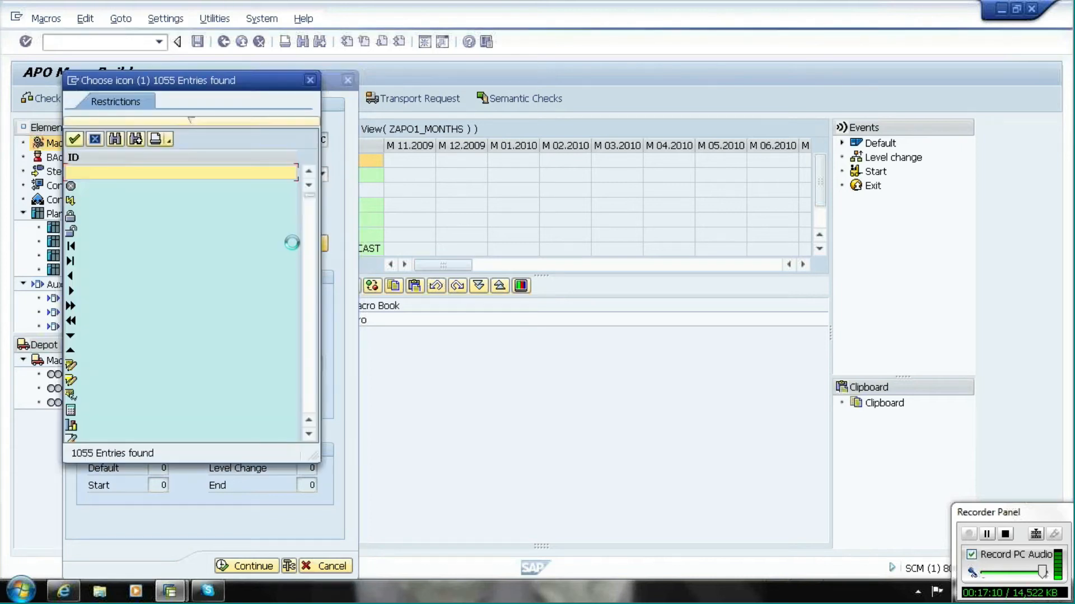
left_click_drag(309, 193, 312, 296)
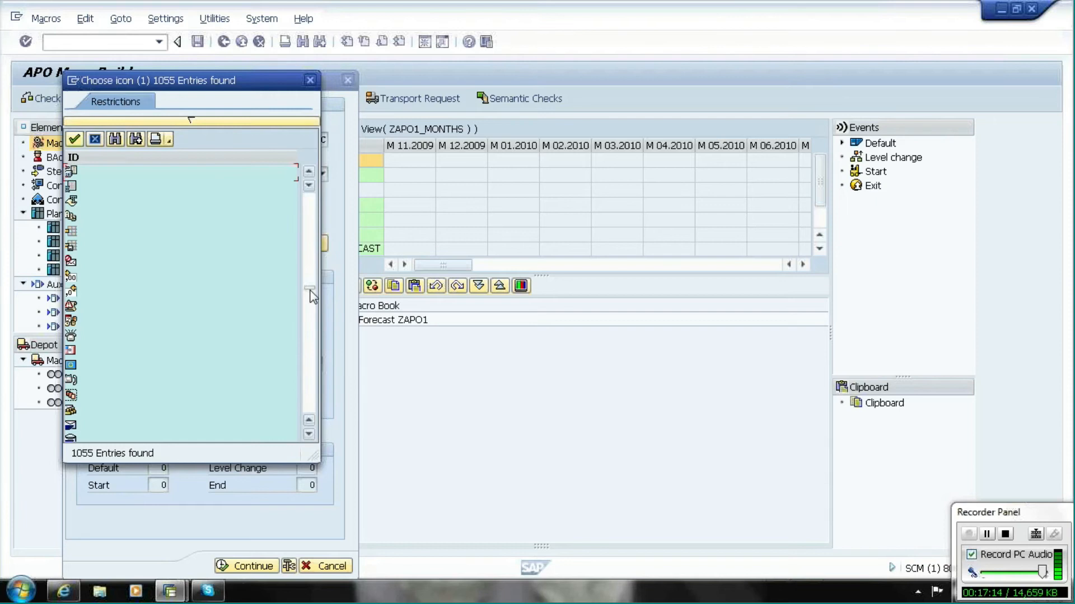
double_click(72, 367)
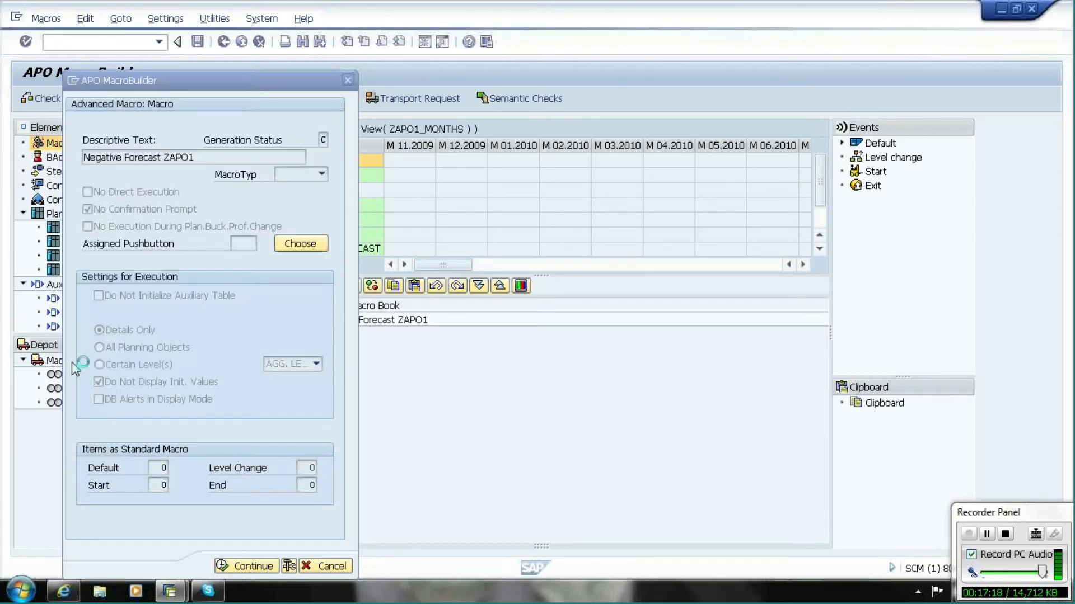
left_click(245, 565)
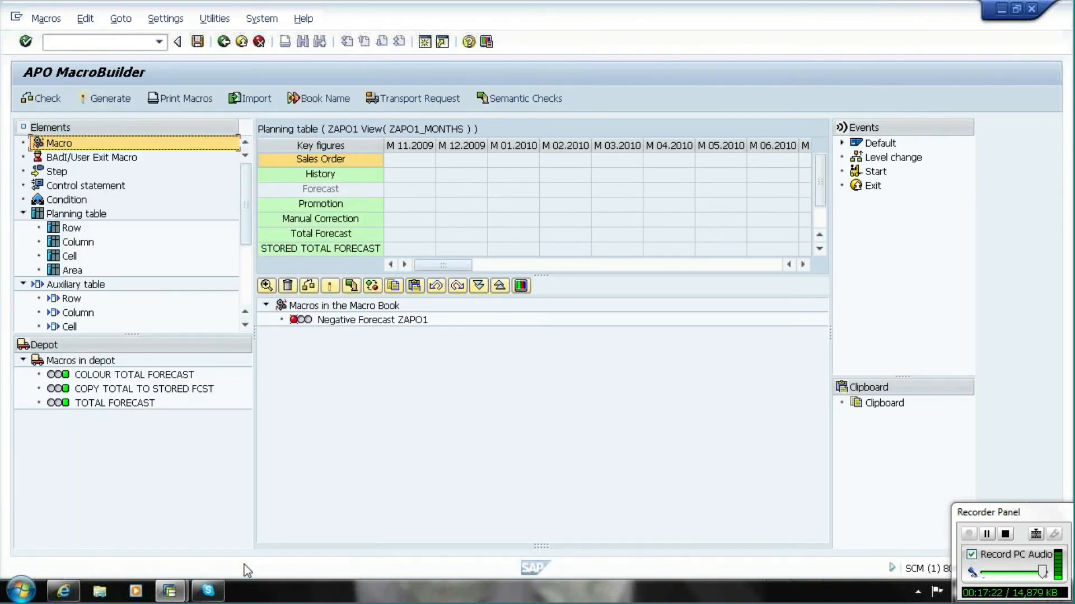
- Add a step named Delete the Old Alerts to the Negative Forecast ZAPO1 macro, keeping the Total processing area
left_click(58, 175)
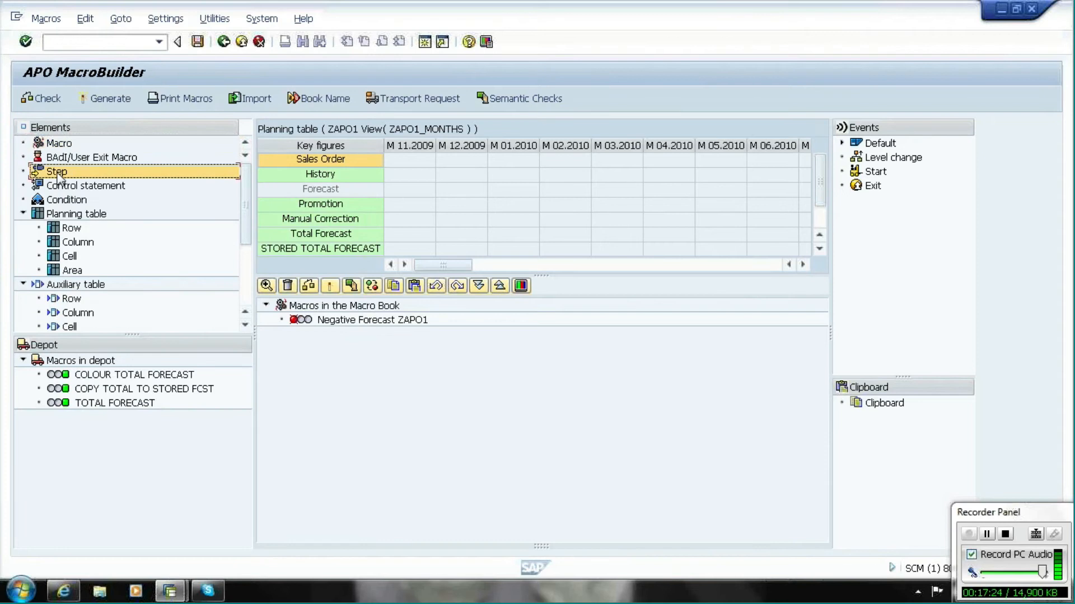
left_click_drag(59, 178, 360, 324)
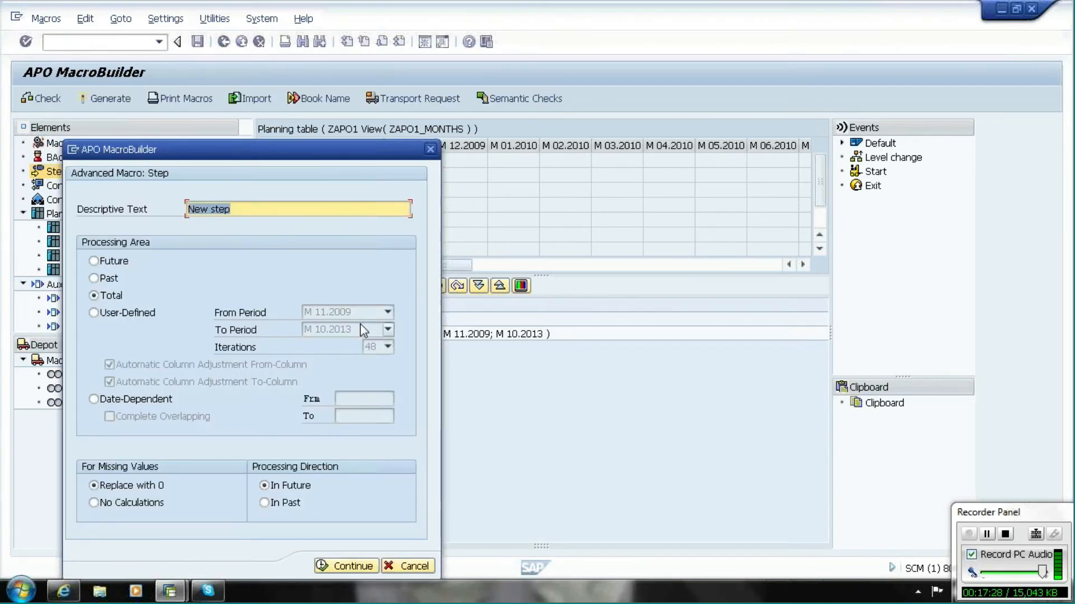
type("D")
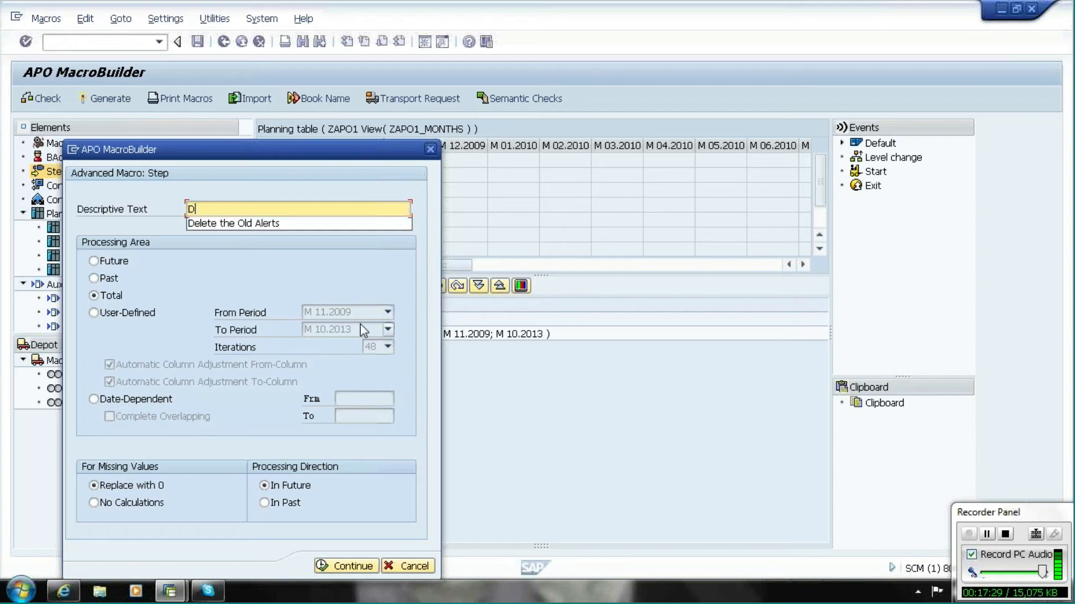
left_click(296, 223)
left_click(333, 563)
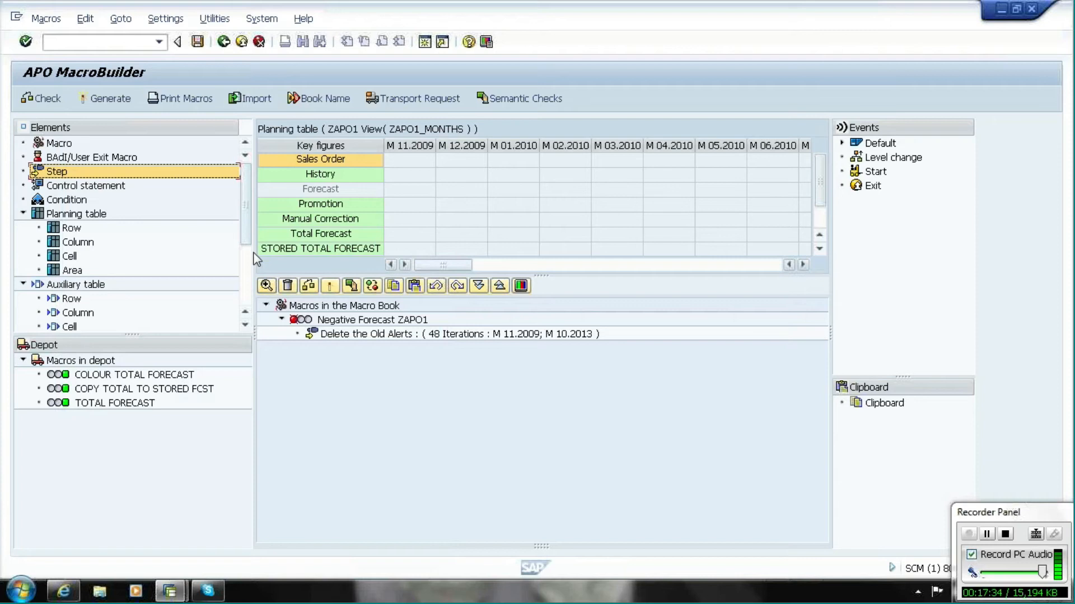
- Add an alert/status element to the Delete the Old Alerts step and set its action to Delete
scroll(244, 246, "down", 3)
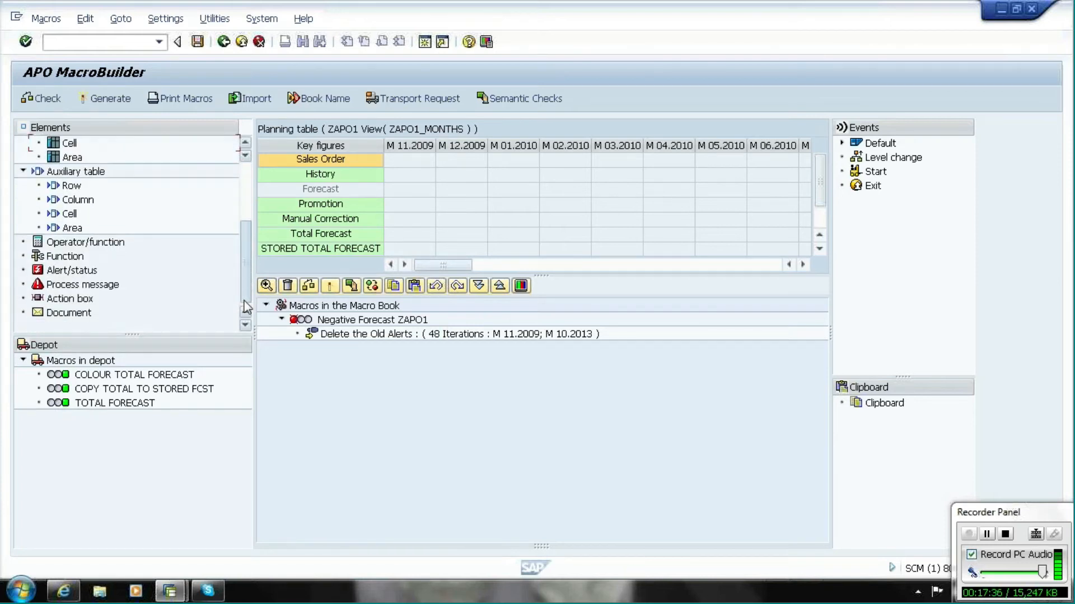
left_click(74, 272)
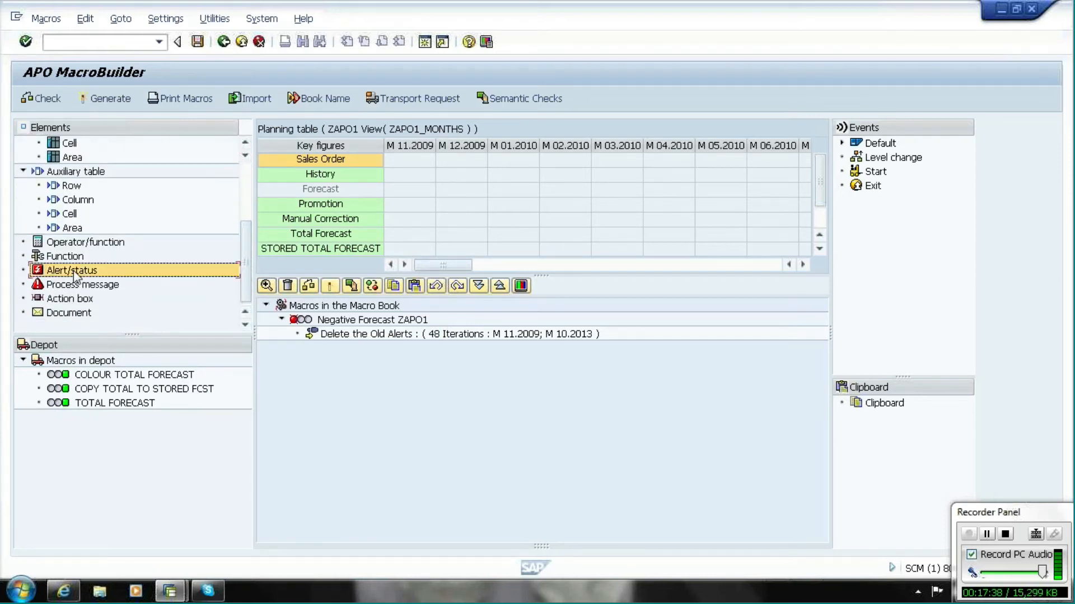
left_click_drag(74, 270, 416, 335)
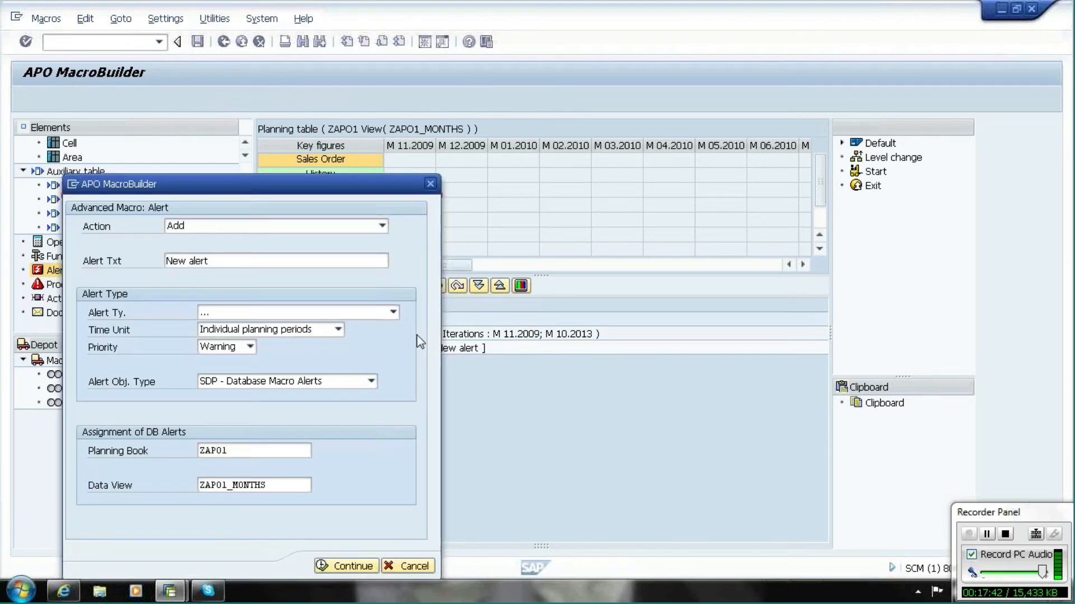
left_click(287, 225)
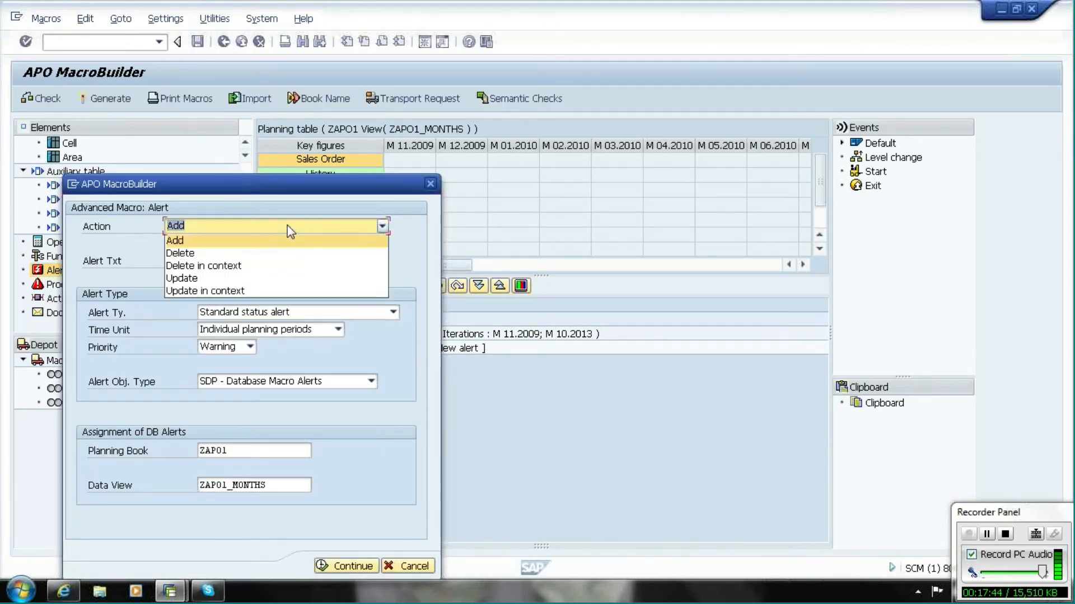
left_click(245, 254)
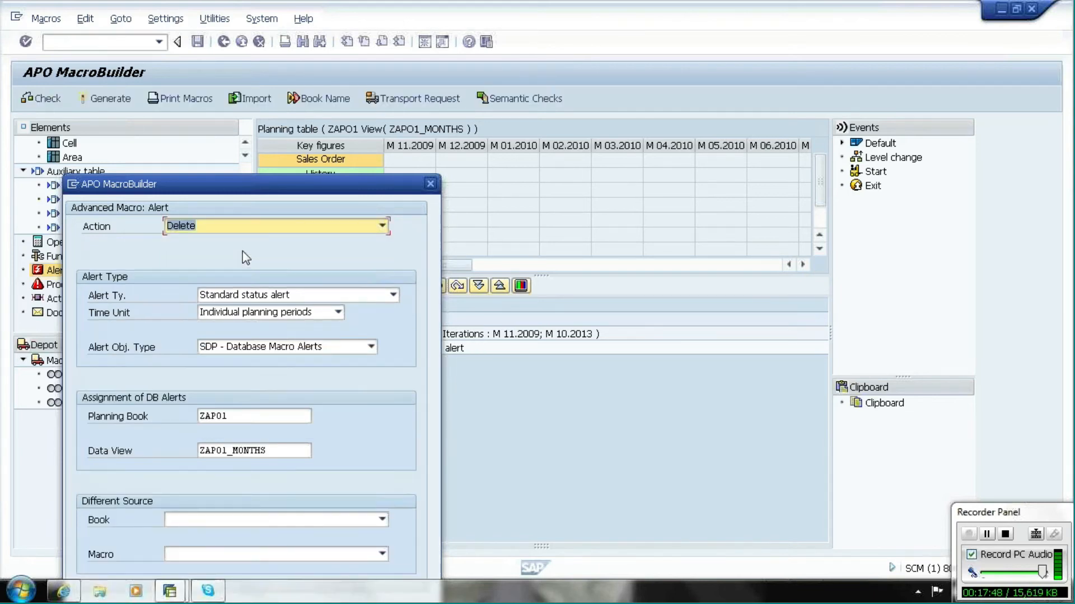
- Set the delete alert's type to ZAPO1 NEGATIVE FORECAST, keep Individual planning periods as the time unit, and confirm the alert
left_click(393, 295)
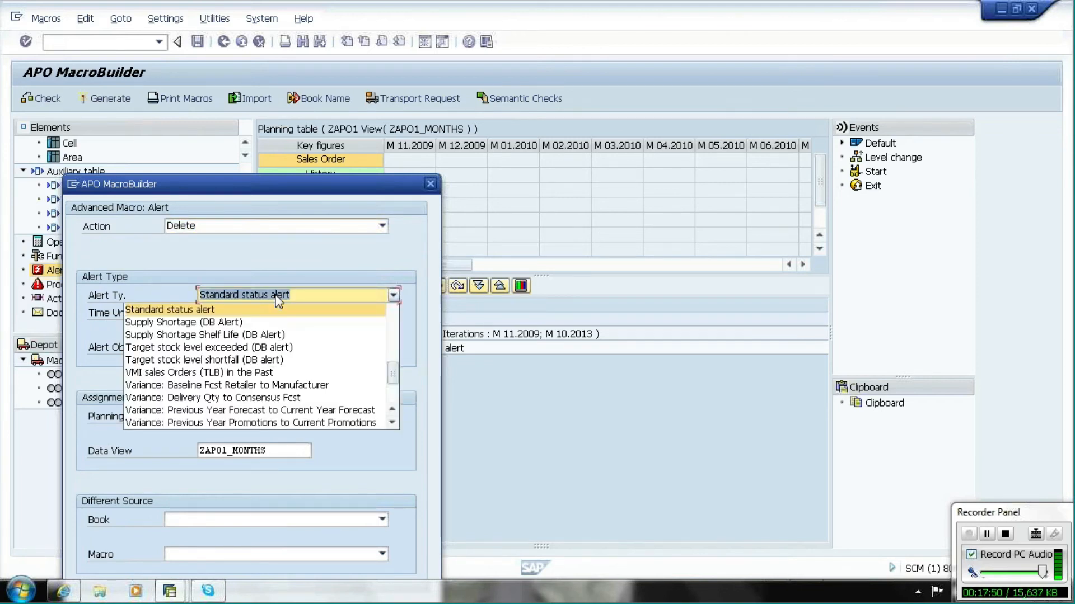
left_click_drag(393, 375, 393, 394)
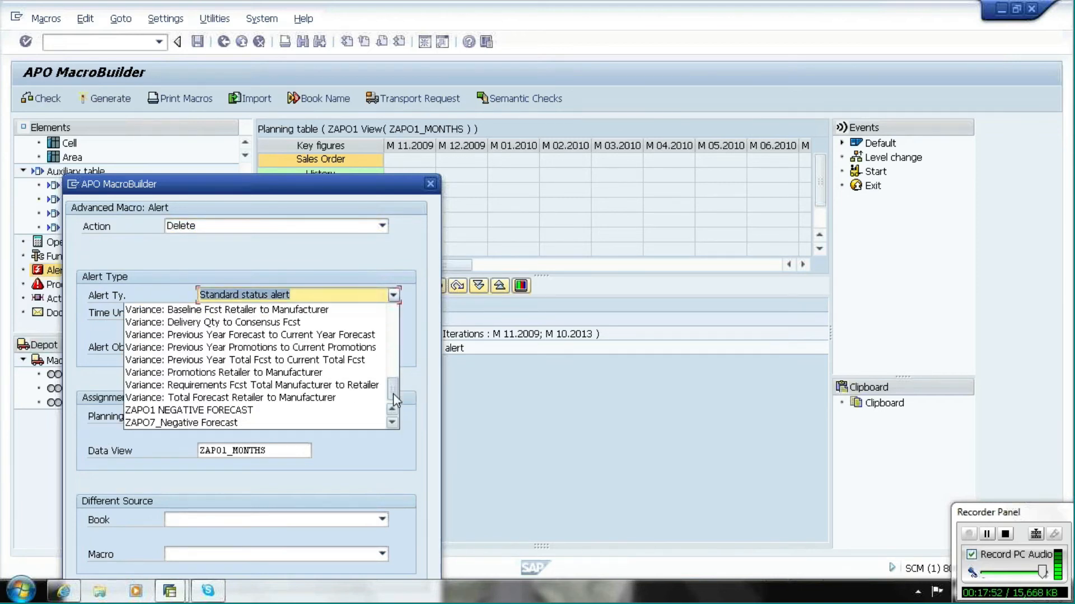
left_click(257, 411)
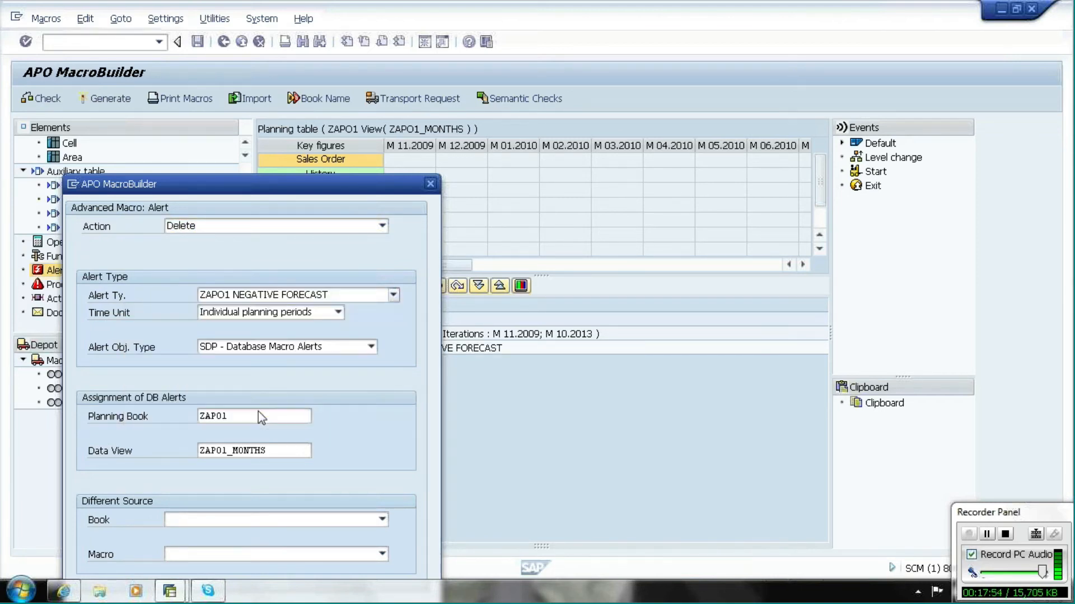
left_click(288, 315)
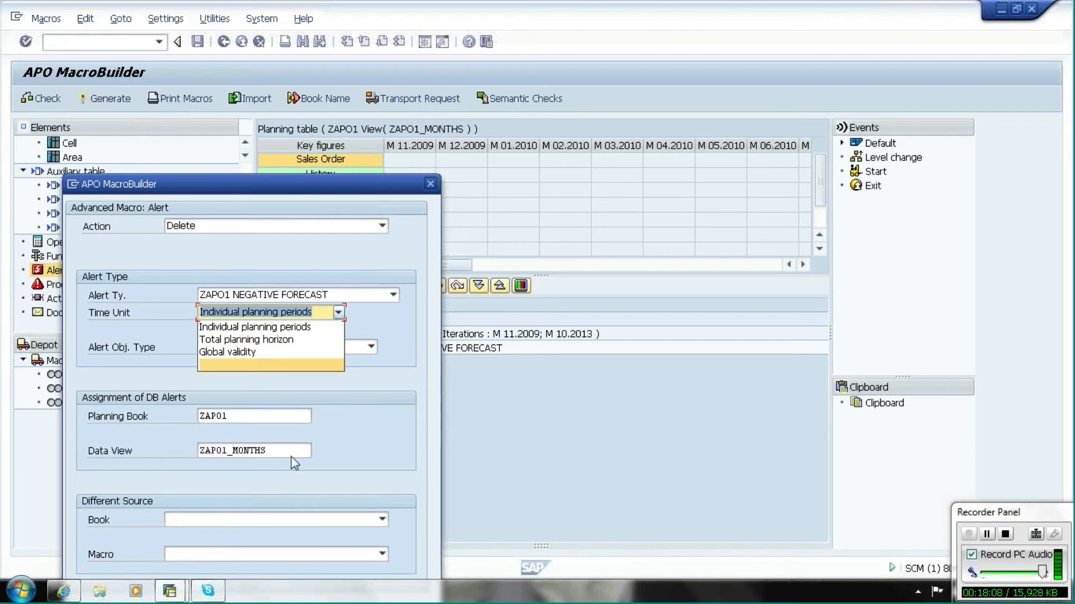
left_click(331, 435)
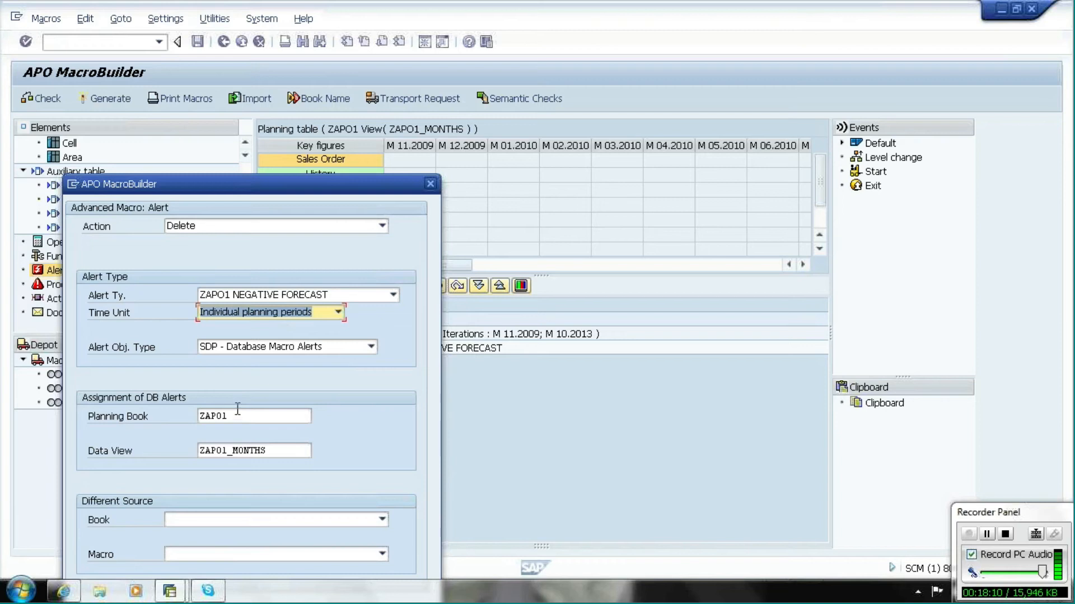
left_click_drag(214, 178, 212, 82)
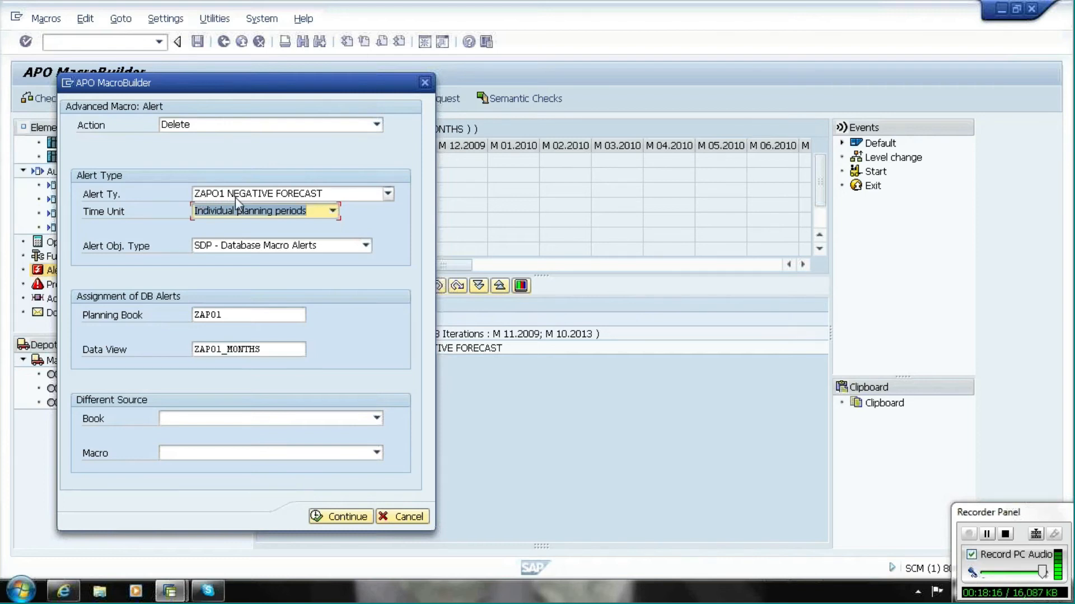
left_click(340, 515)
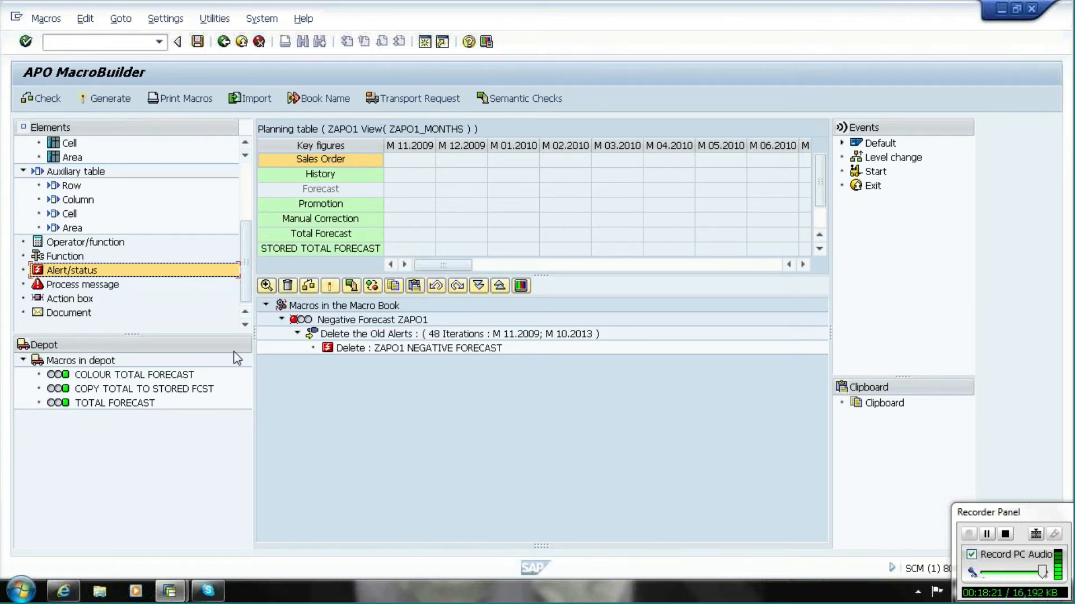
- Add a second step named Negative Forecast ZAPO1 to the macro, keeping the Total processing area
scroll(234, 173, "up", 3)
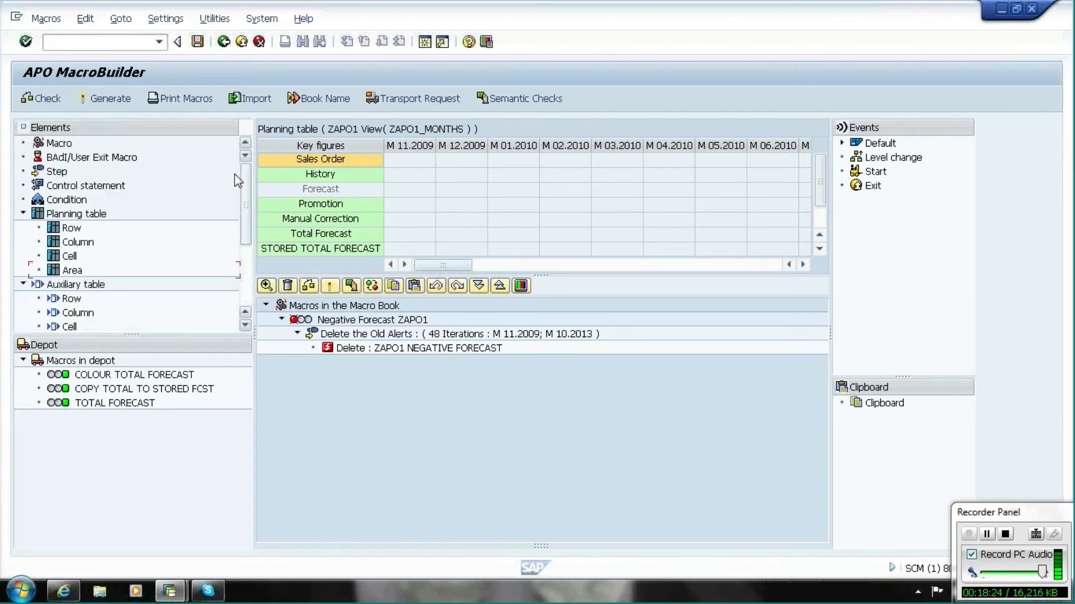
left_click(56, 173)
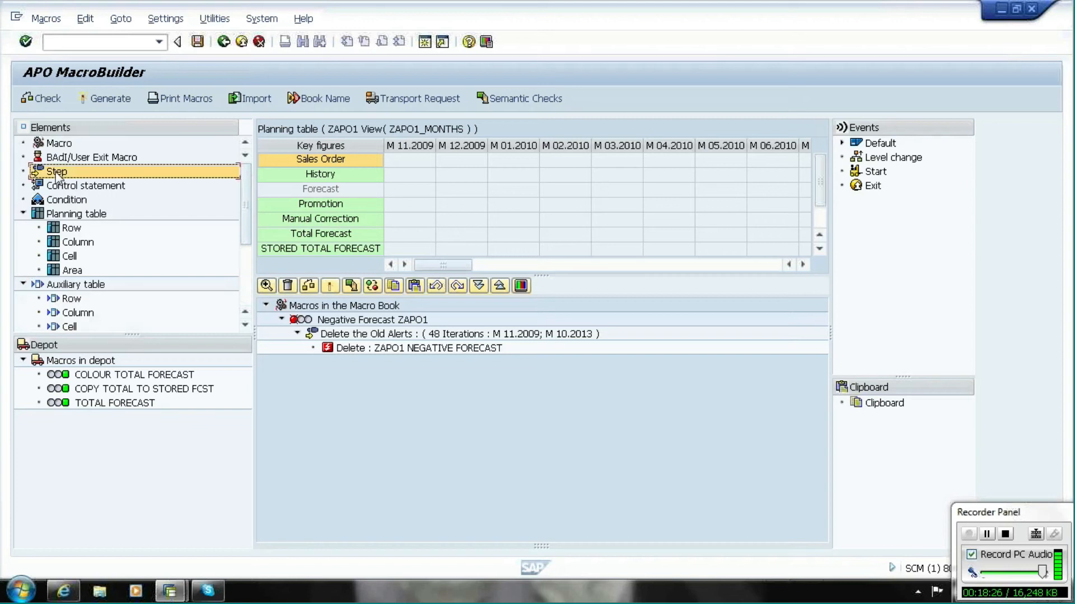
left_click_drag(56, 174, 312, 323)
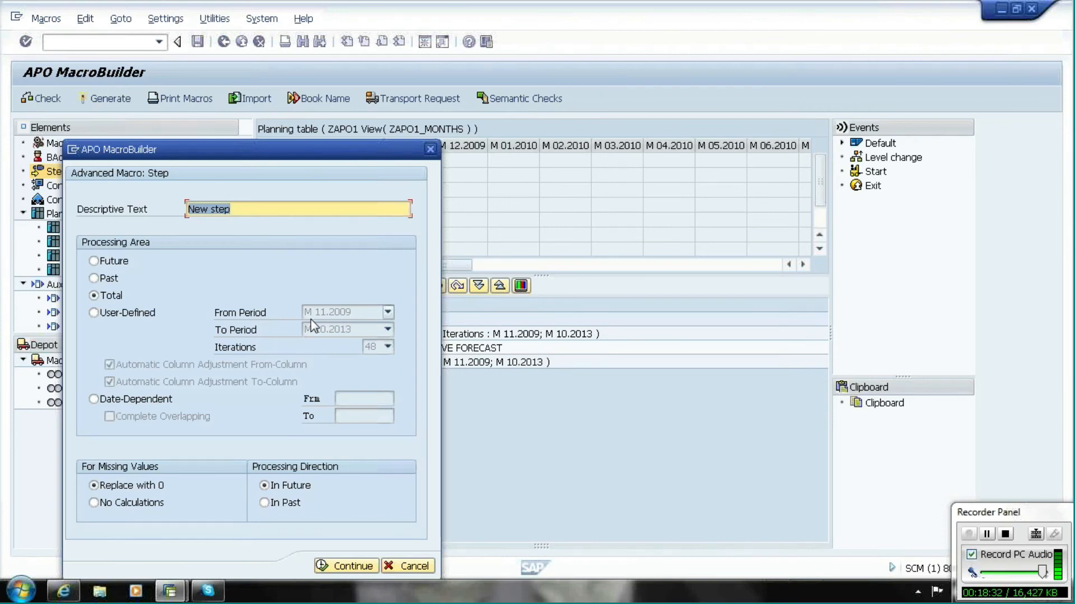
type("N")
left_click(282, 224)
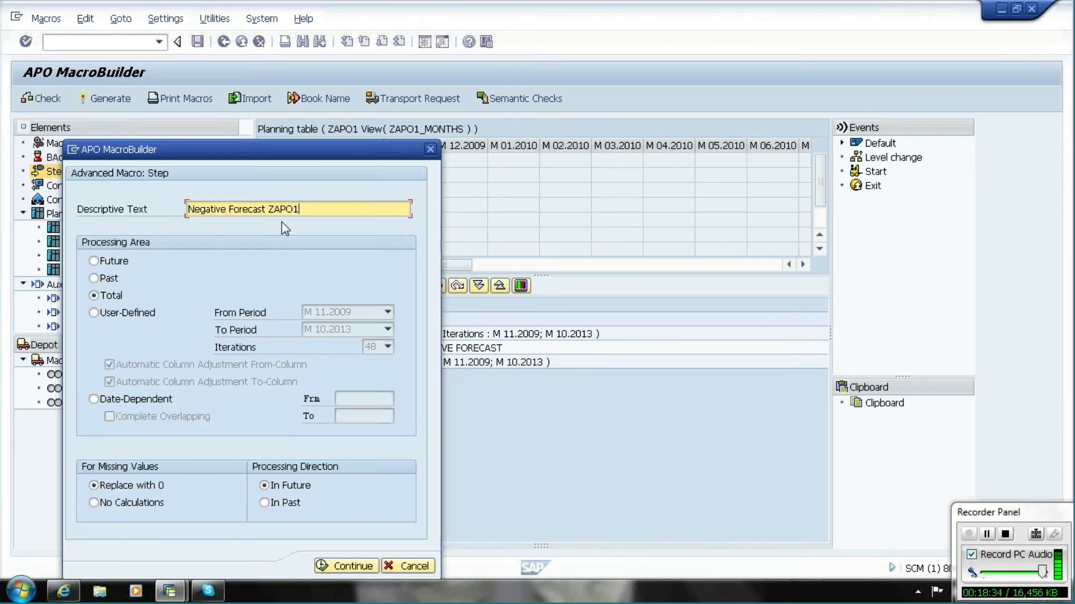
left_click(332, 565)
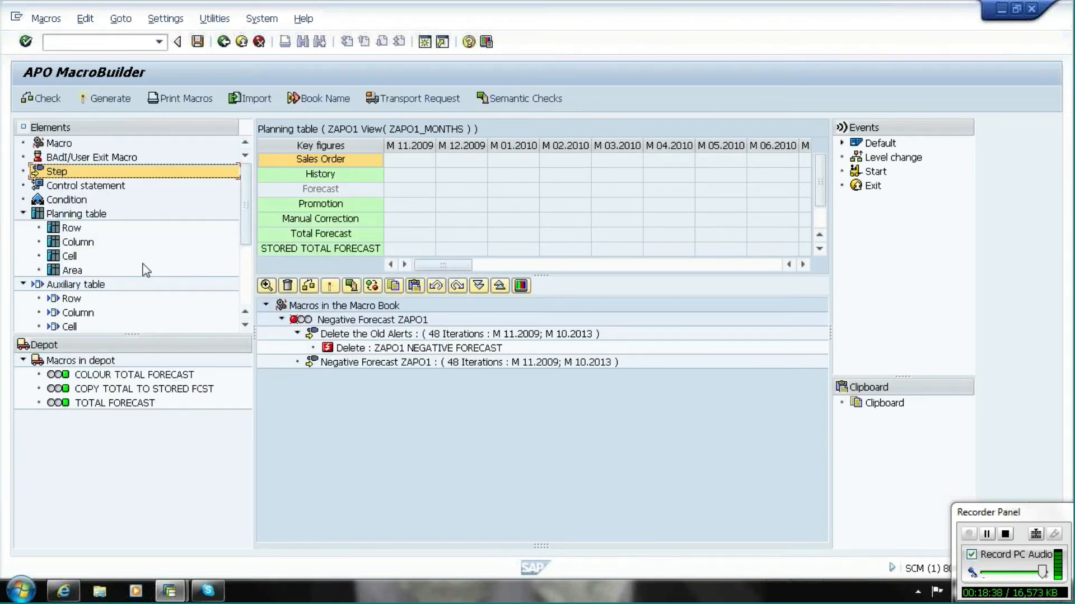
- Create an IF control statement one level below the Negative Forecast ZAPO1 step
left_click(78, 189)
left_click_drag(79, 189, 371, 368)
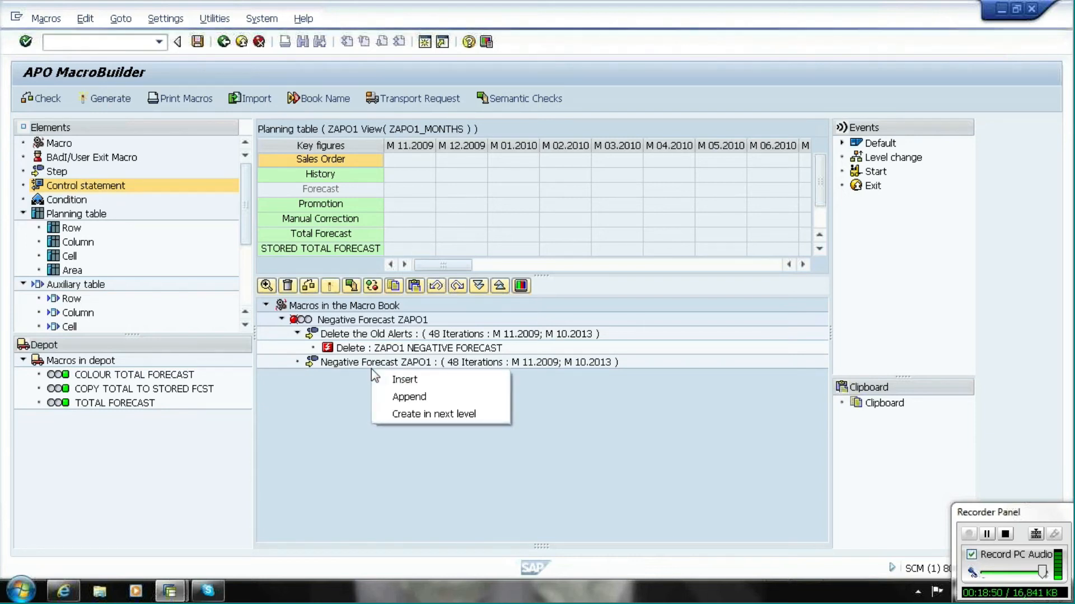
left_click(420, 415)
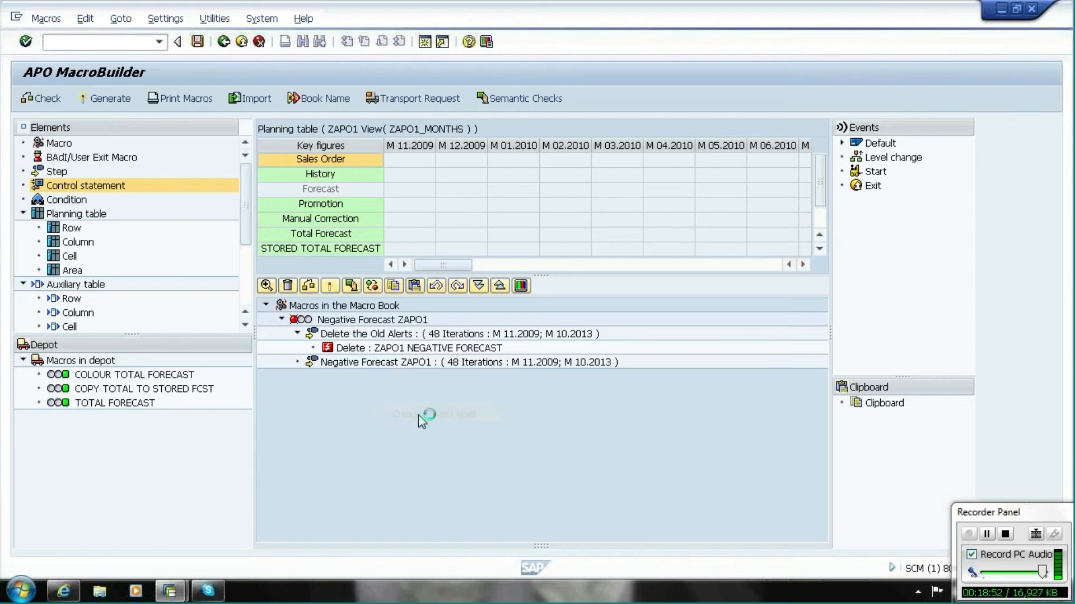
left_click(411, 443)
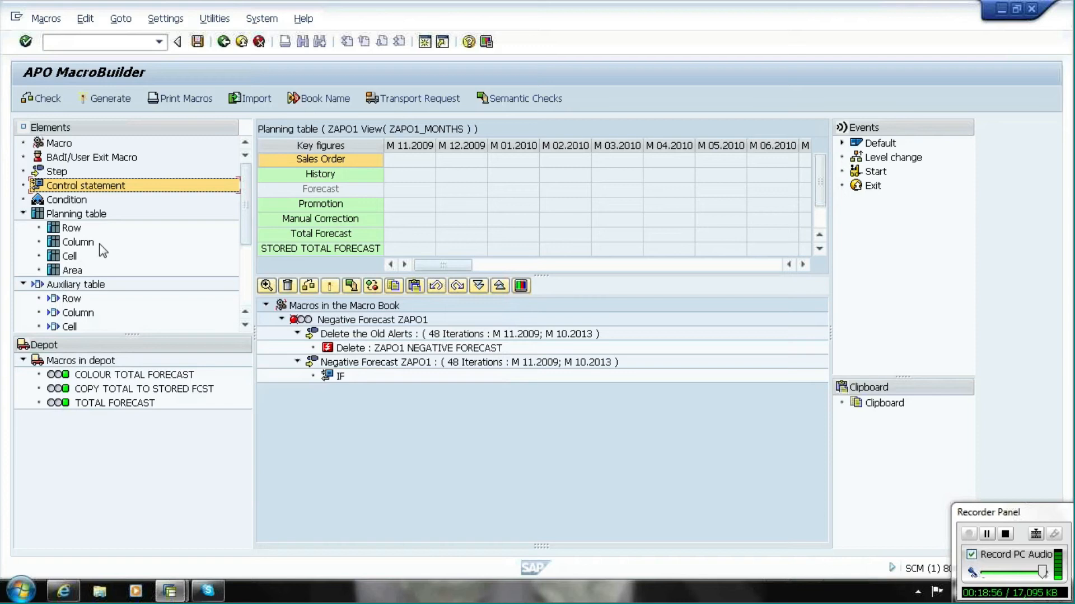
- Append a condition described as Negative Forecast ZAPO1 after the IF statement
left_click_drag(61, 202, 338, 377)
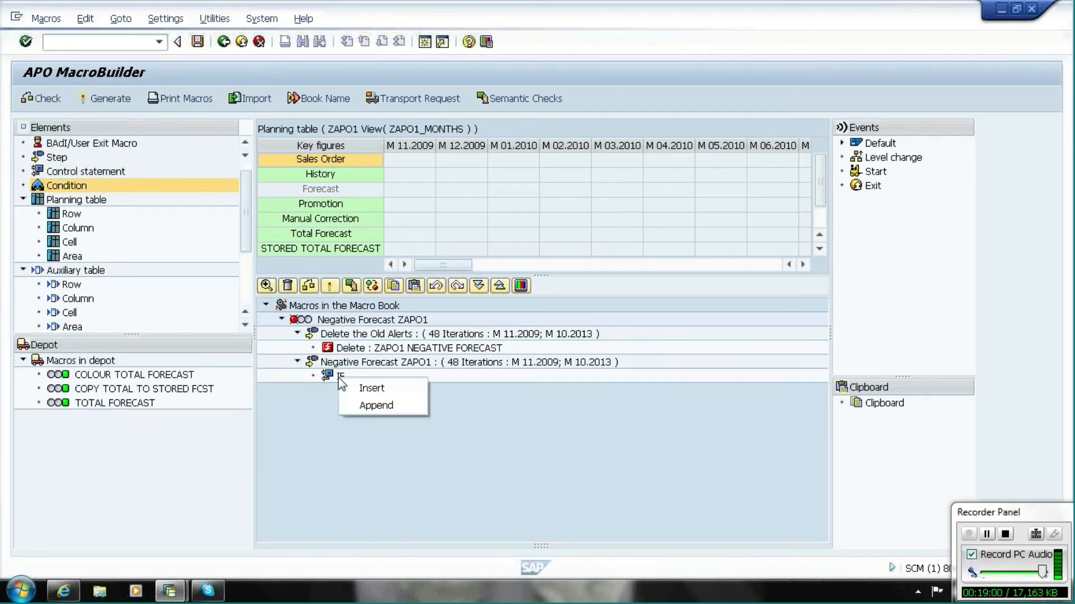
left_click(361, 405)
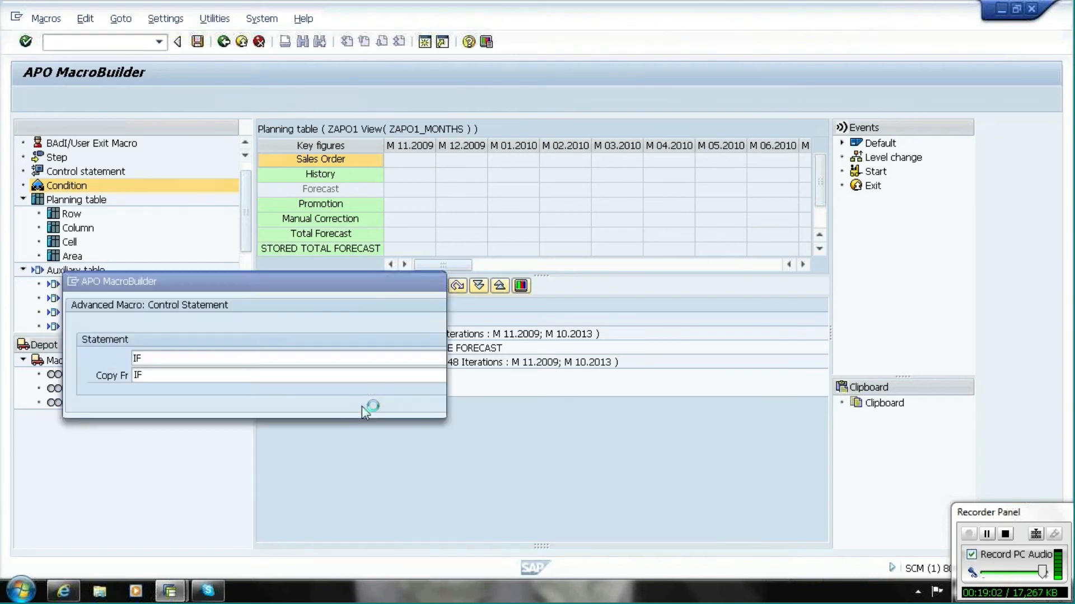
left_click(362, 406)
type("N")
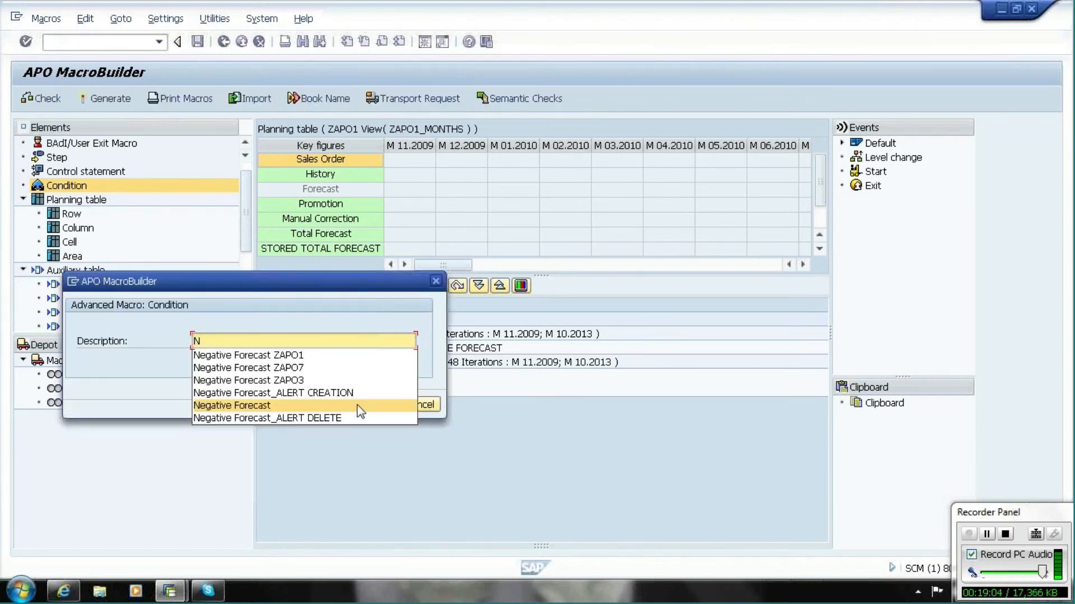
left_click(307, 358)
left_click(353, 405)
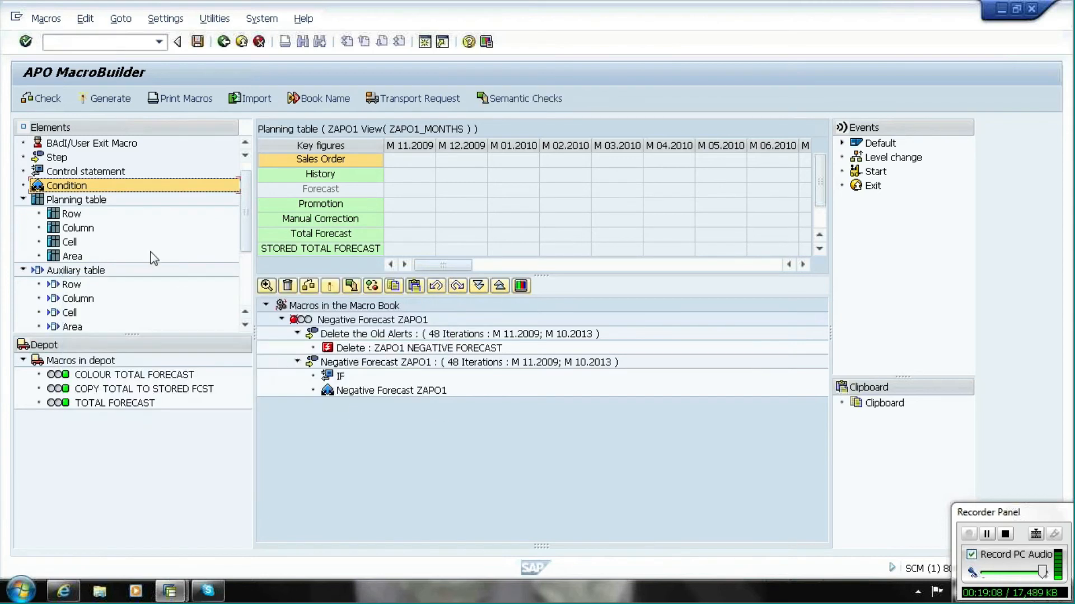
- Create a planning table row for Total Forecast one level below the Negative Forecast ZAPO1 condition
left_click(64, 216)
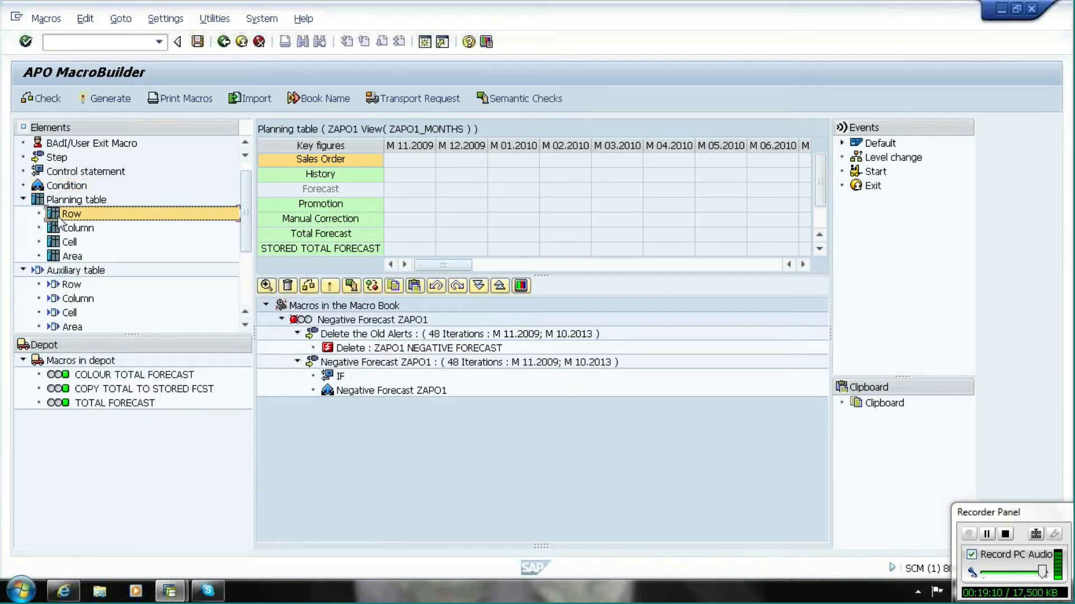
left_click_drag(63, 218, 344, 394)
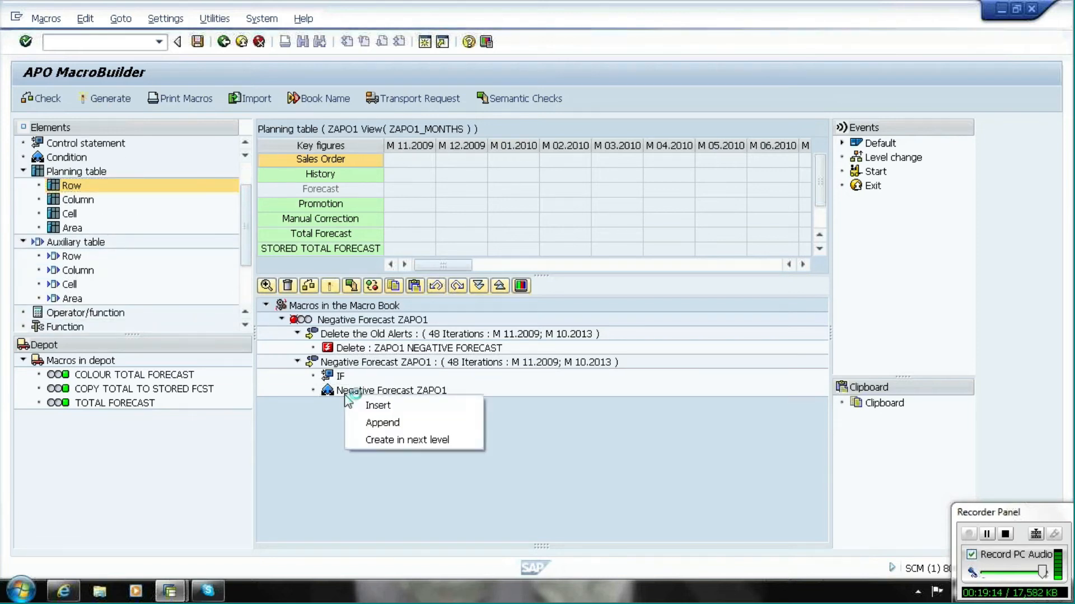
left_click(392, 445)
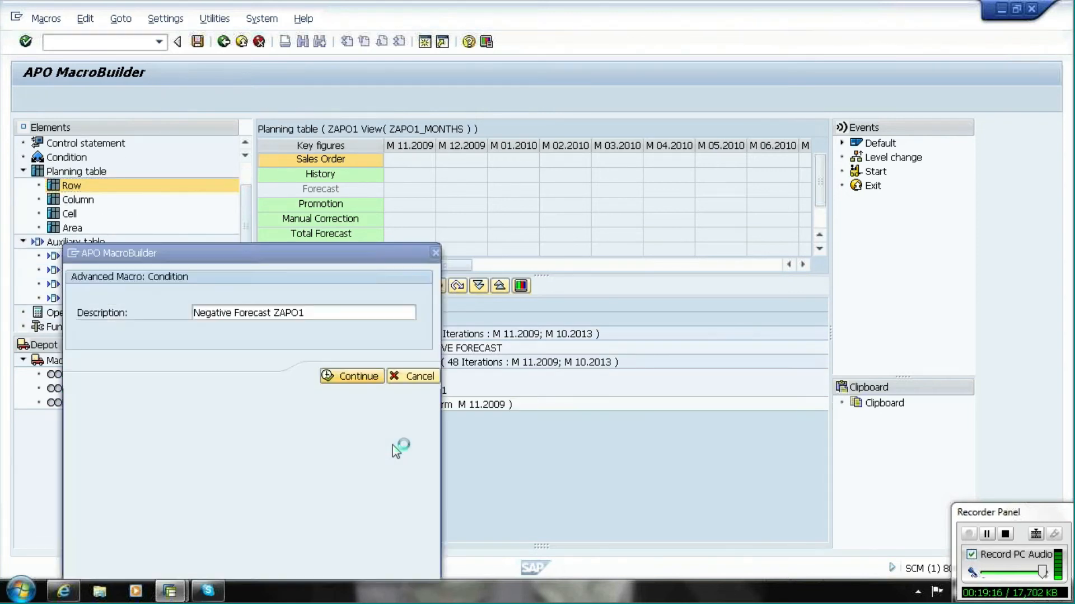
left_click(348, 311)
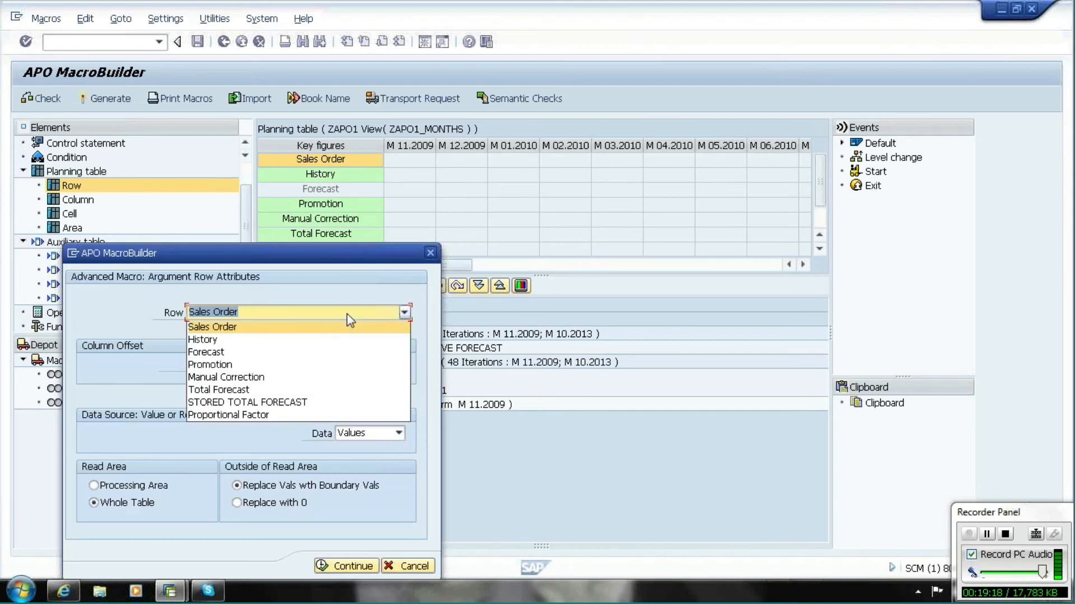
left_click(294, 395)
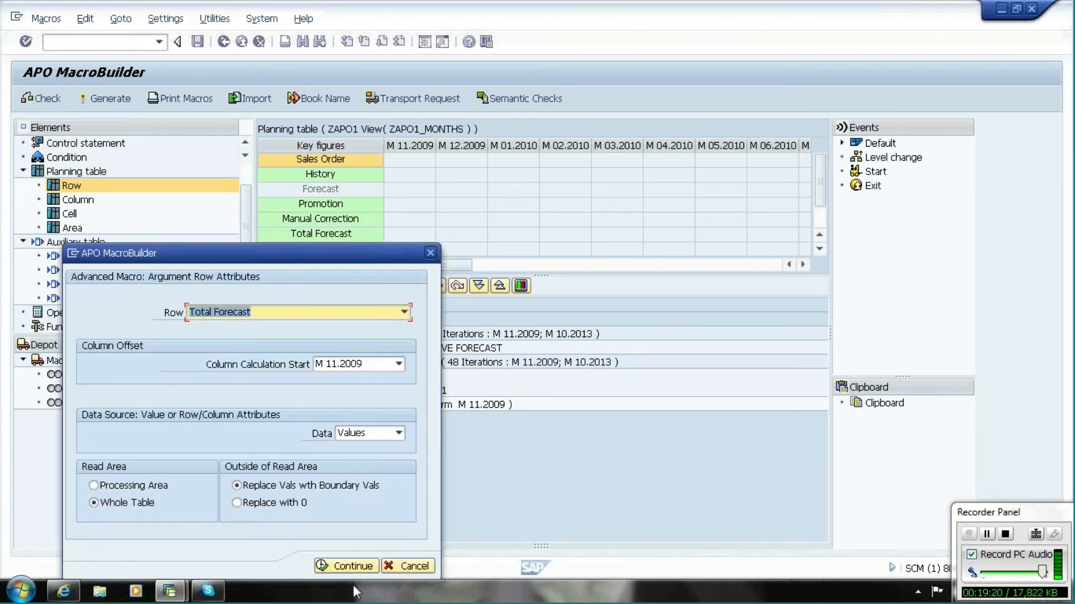
left_click(345, 566)
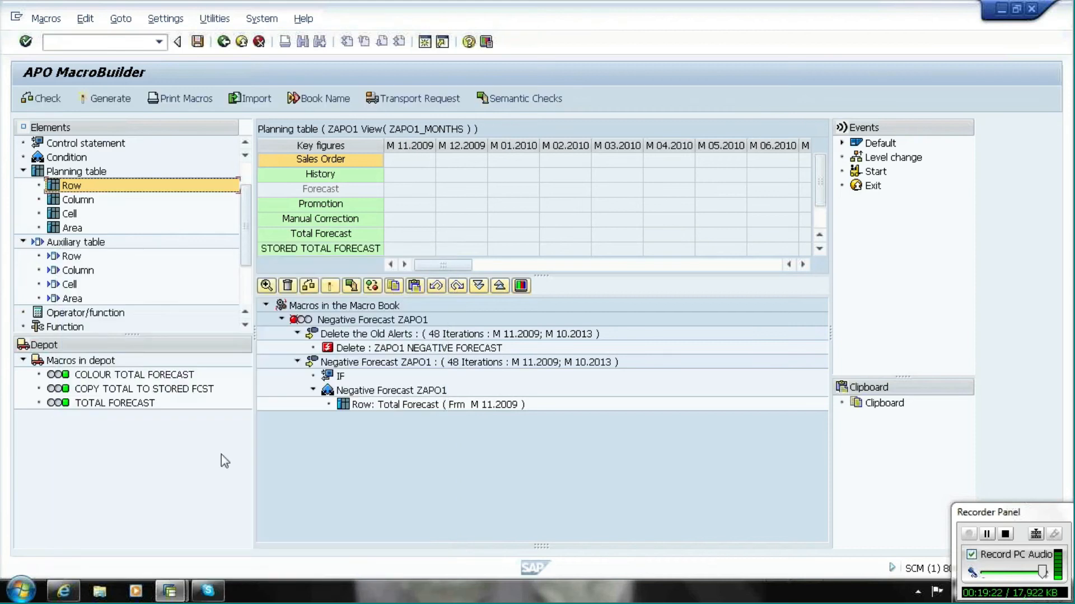
- Append an operator/function element with the expression < 0 after the Total Forecast row
left_click_drag(76, 317, 352, 410)
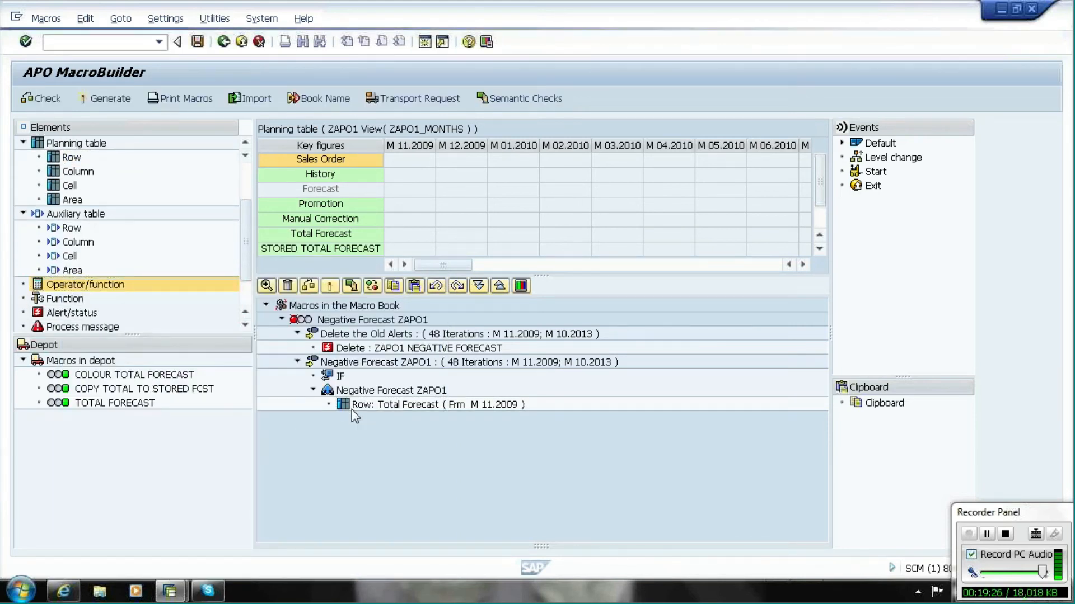
left_click(389, 438)
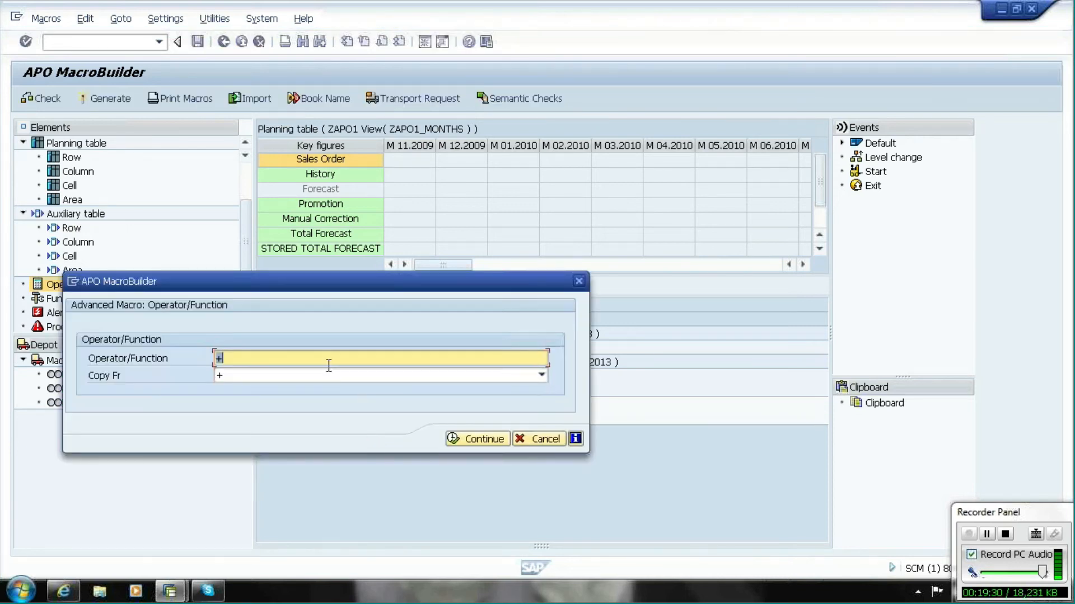
left_click(326, 375)
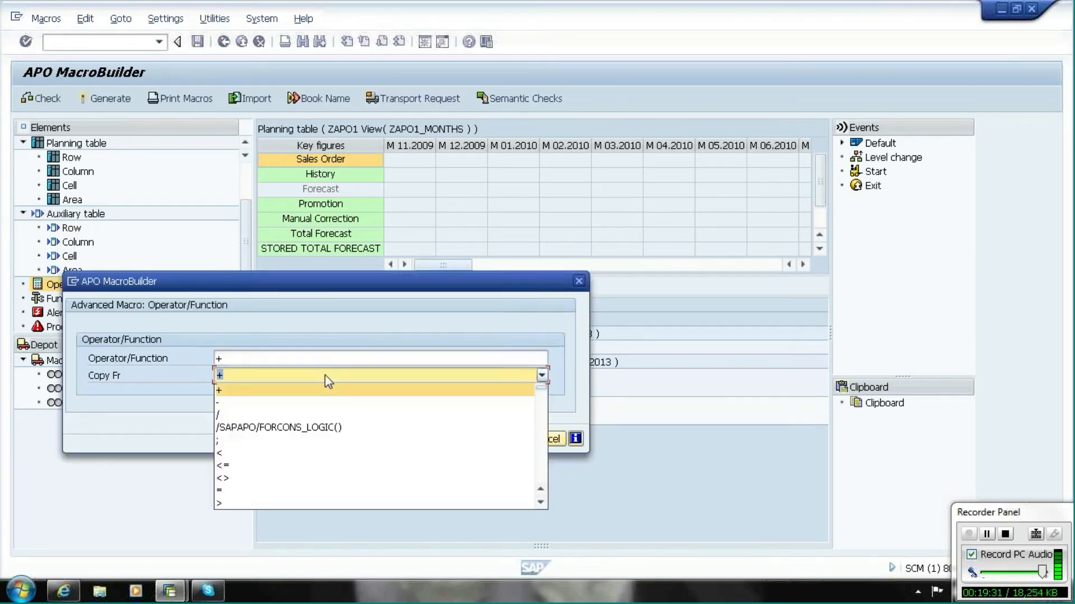
left_click(253, 456)
left_click(256, 359)
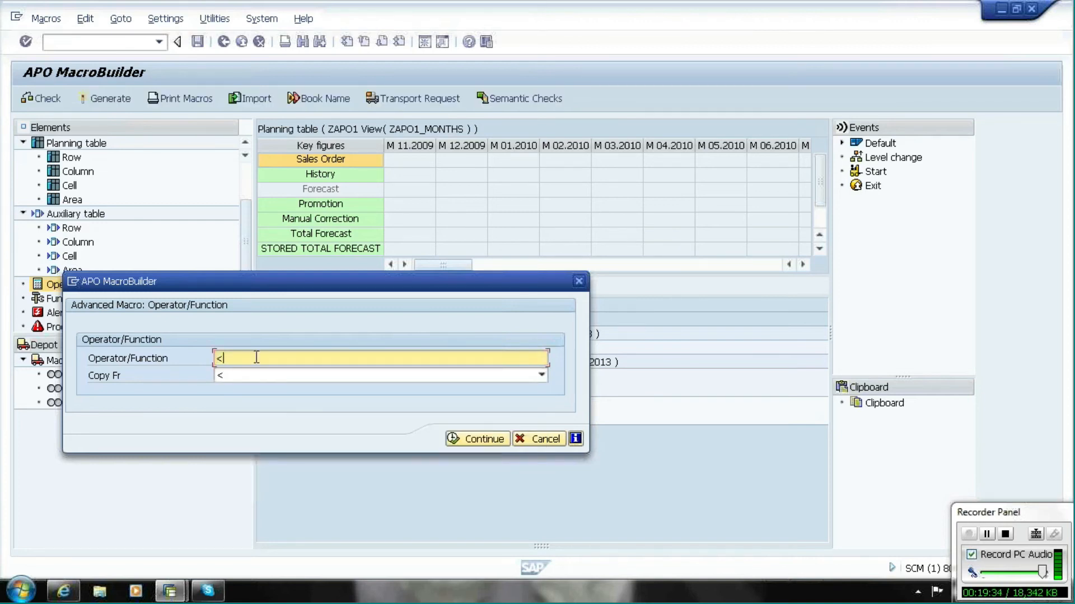
type("0")
left_click(467, 439)
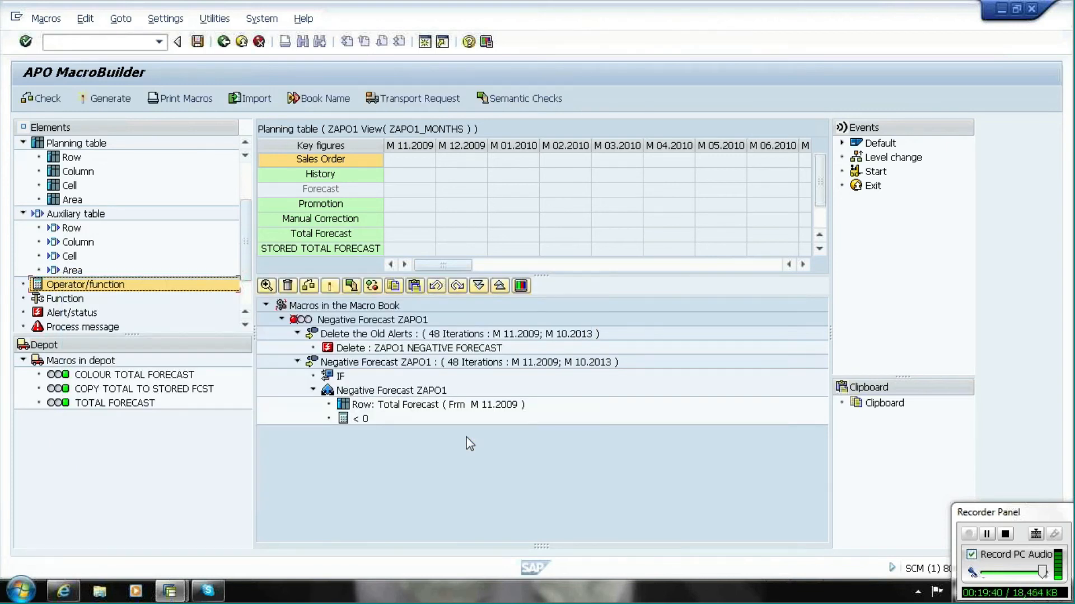
- Append an alert/status element after the Negative Forecast ZAPO1 condition, with action Update and alert text Negative Forecast ZAPO1
left_click(43, 315)
left_click_drag(44, 322, 322, 370)
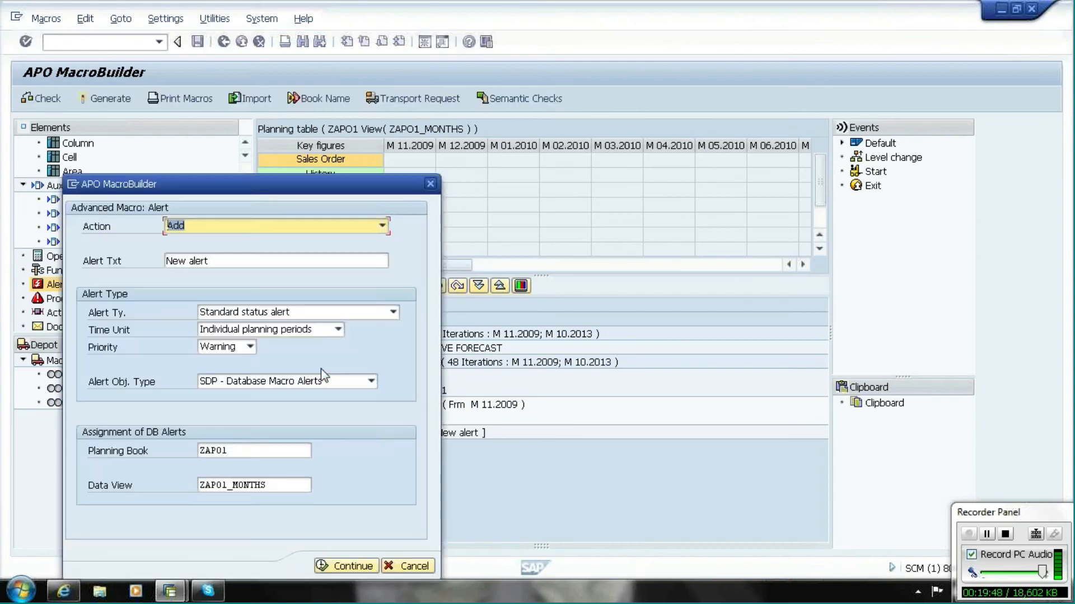
left_click(312, 226)
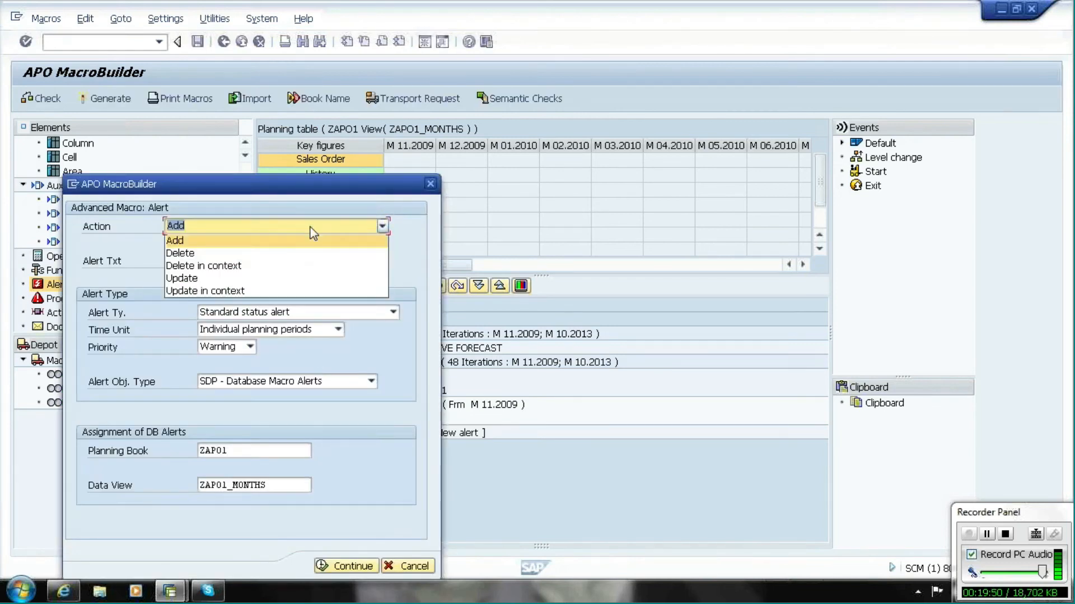
left_click(260, 283)
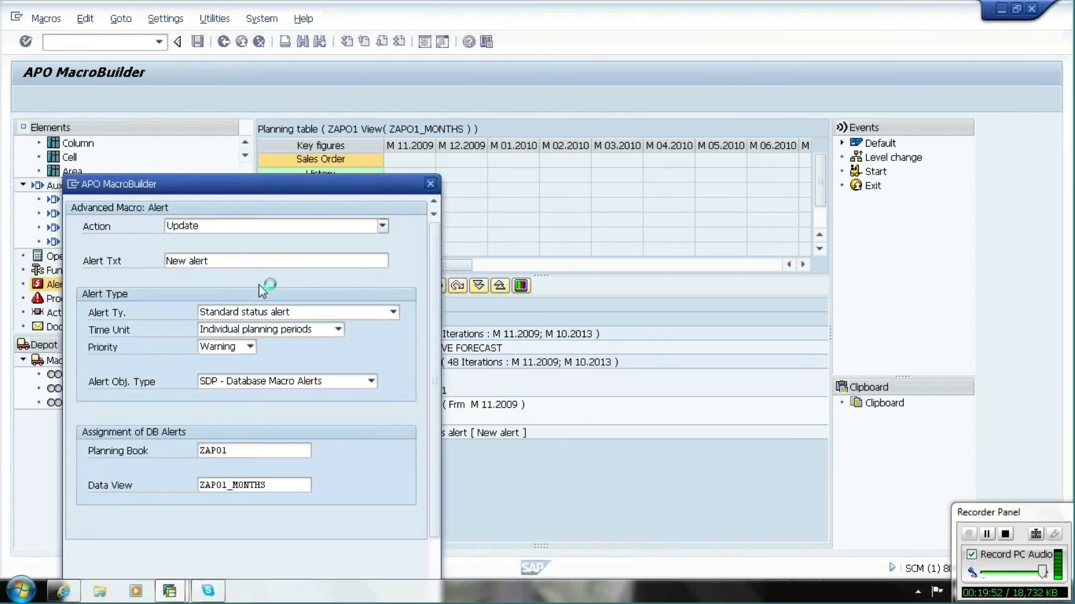
left_click(251, 266)
key("BackSpace")
key("BackSpace")
key("BackSpace")
key("BackSpace")
key("BackSpace")
key("BackSpace")
key("BackSpace")
key("BackSpace")
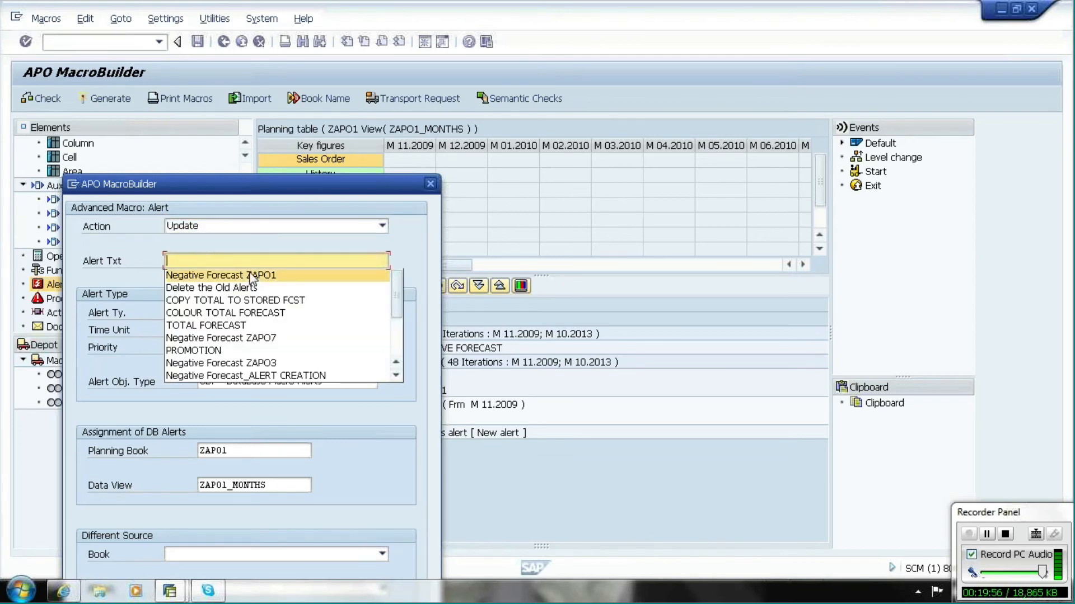
left_click(252, 276)
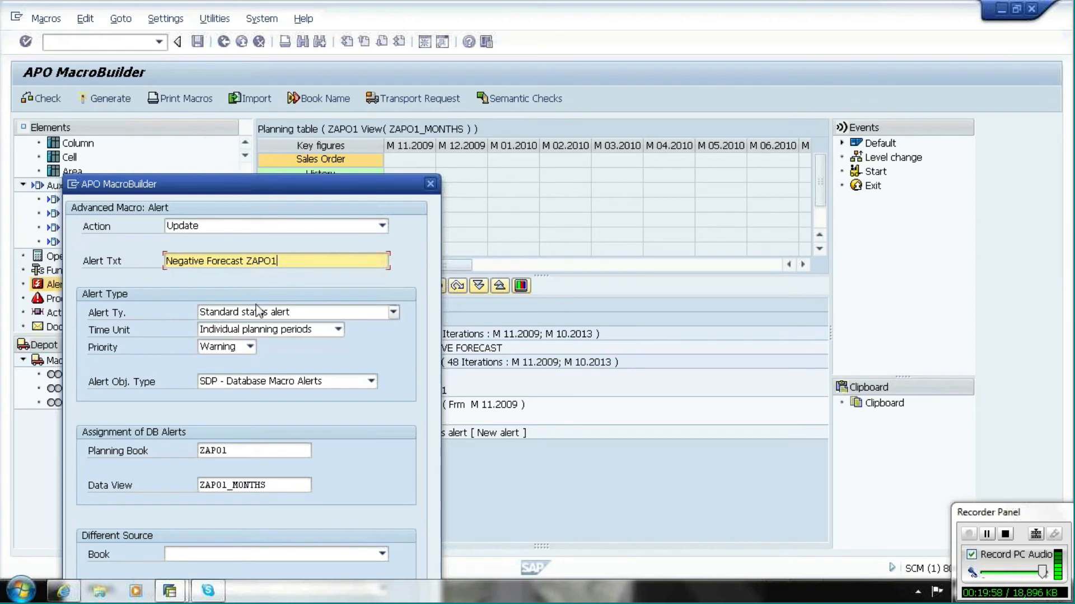
- Set the new alert's type to ZAPO1 NEGATIVE FORECAST and its priority to Error, and accept the alert
left_click(394, 312)
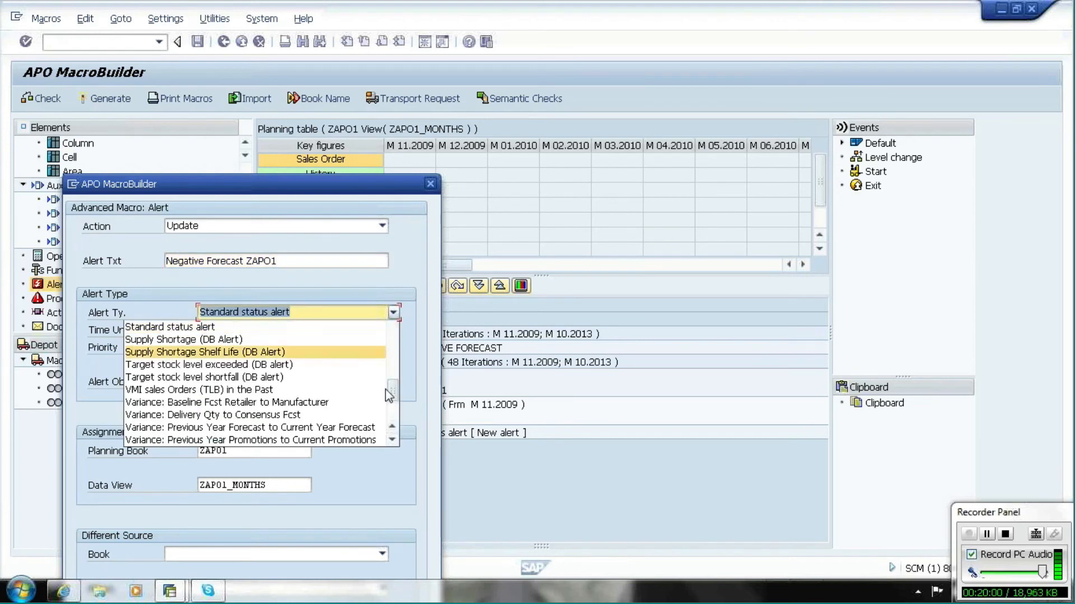
left_click_drag(396, 395, 393, 407)
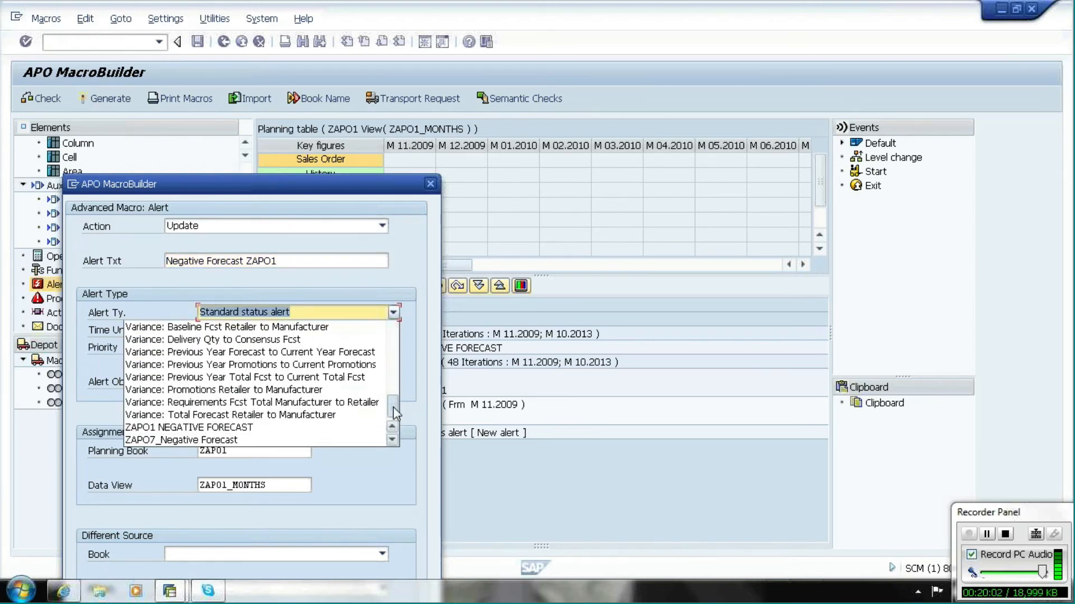
left_click(256, 428)
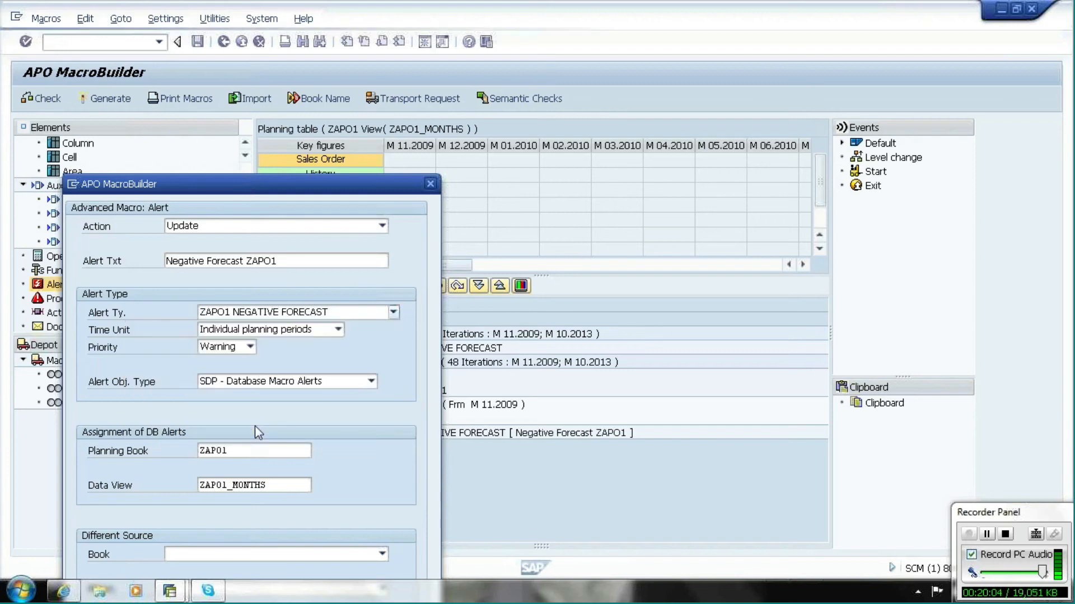
left_click(251, 346)
left_click(241, 361)
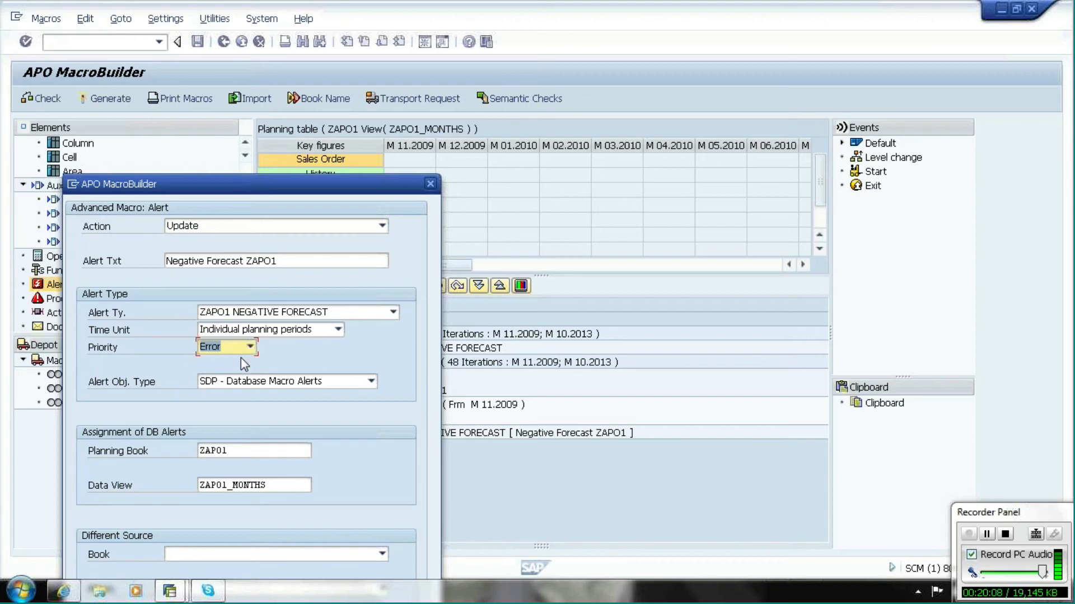
left_click_drag(250, 184, 260, 106)
left_click(361, 563)
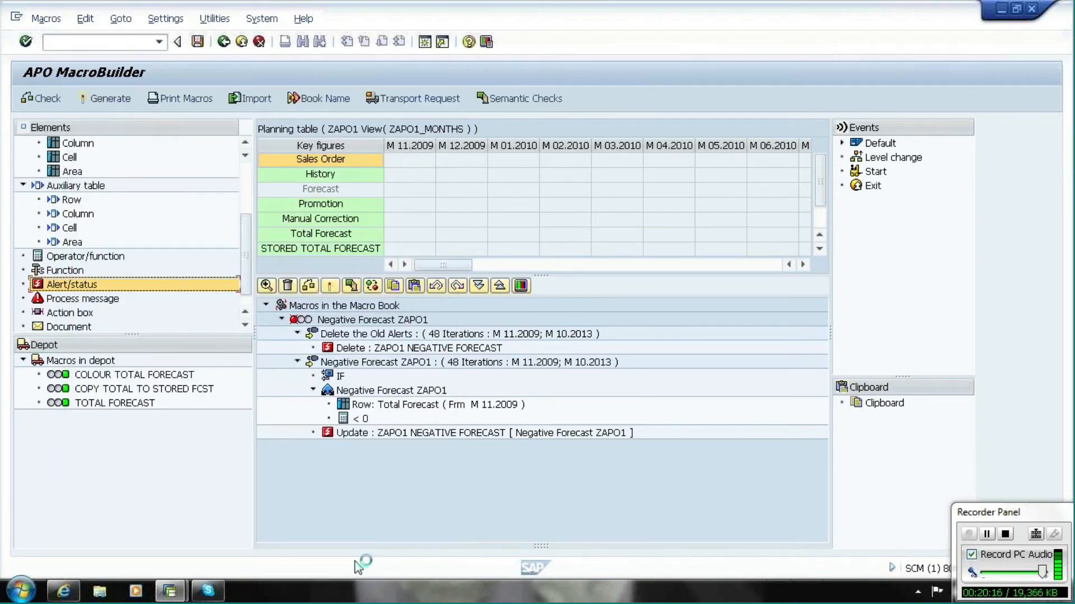
- Append an ENDIF control statement after the Update alert in the Negative Forecast ZAPO1 step
left_click(246, 163)
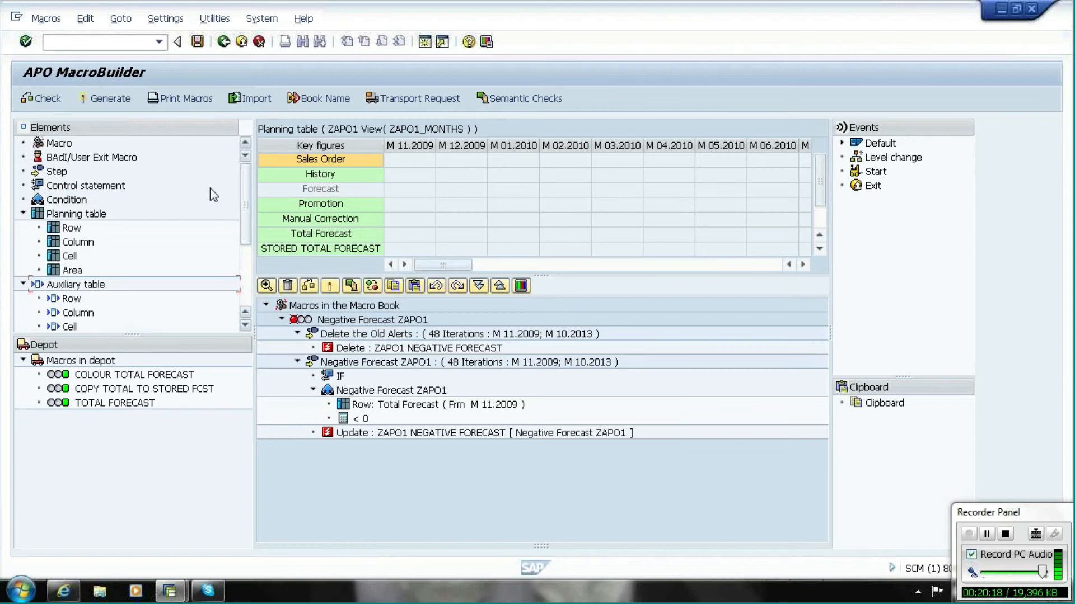
left_click_drag(54, 193, 347, 439)
left_click(371, 467)
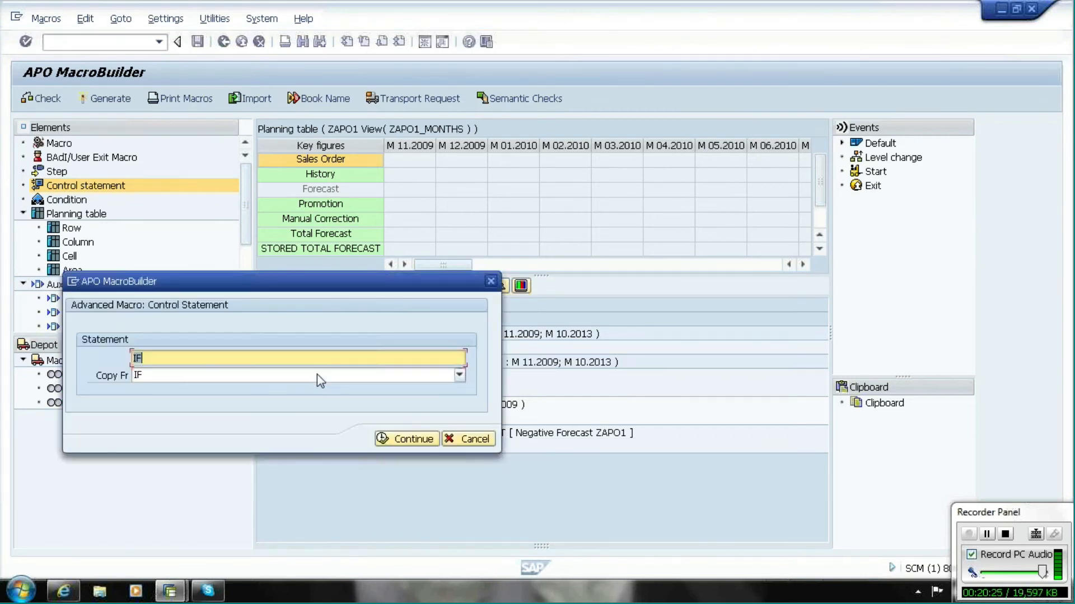
left_click(316, 378)
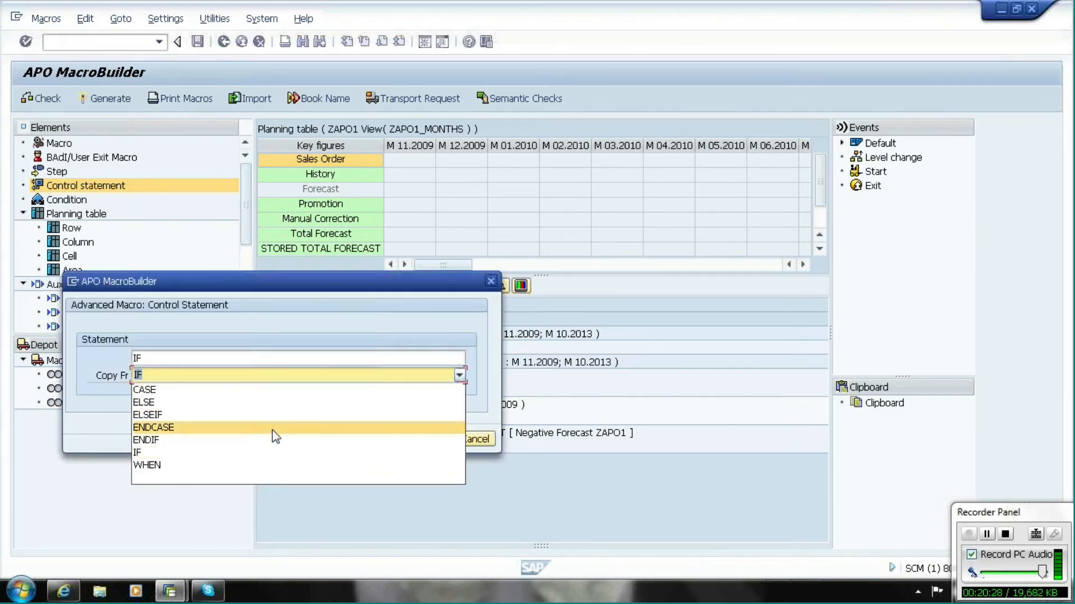
left_click(273, 446)
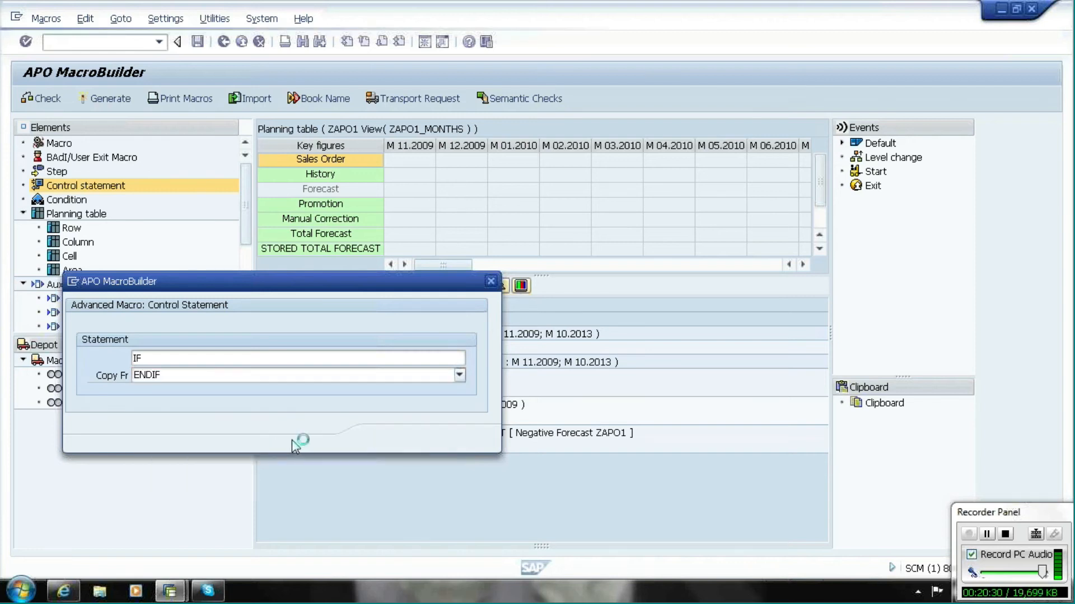
left_click(384, 441)
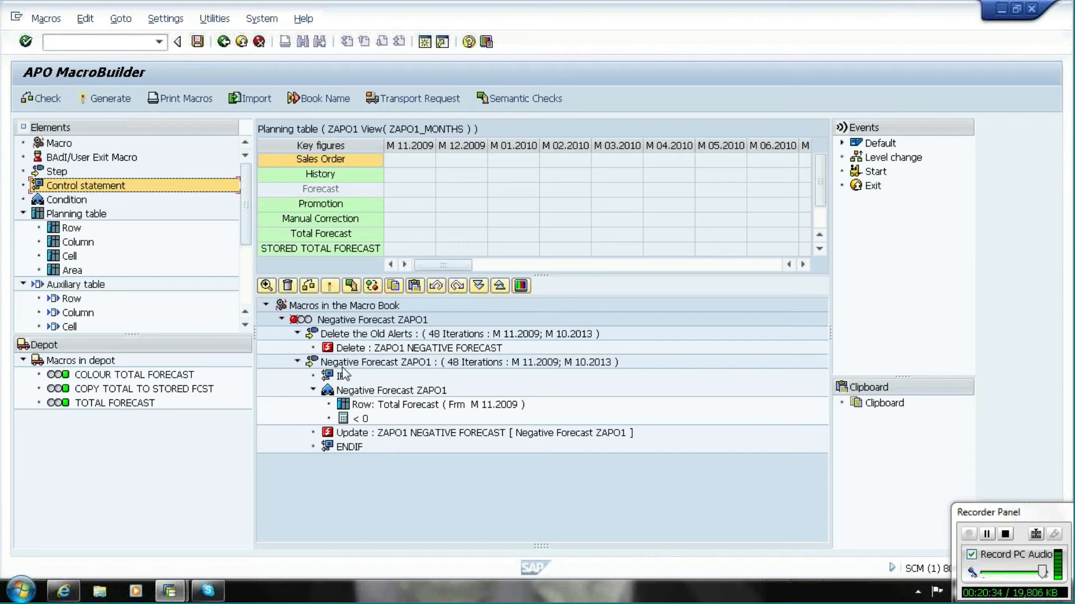
- Review the macro's structure: the old-alert deletion step, the IF condition on Total Forecast, and the Update alert
left_click(297, 334)
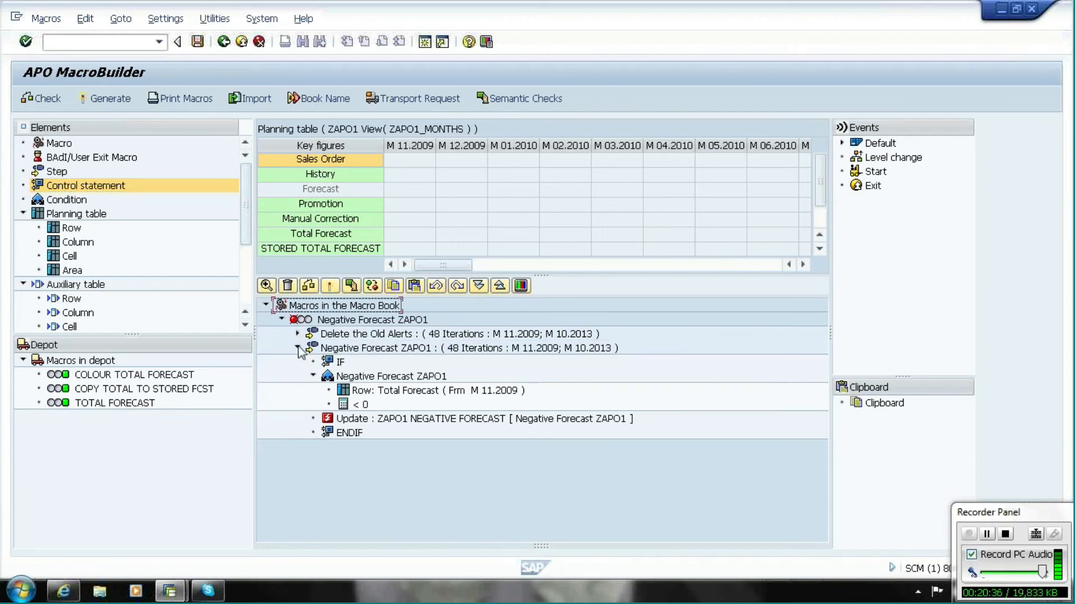
left_click(297, 348)
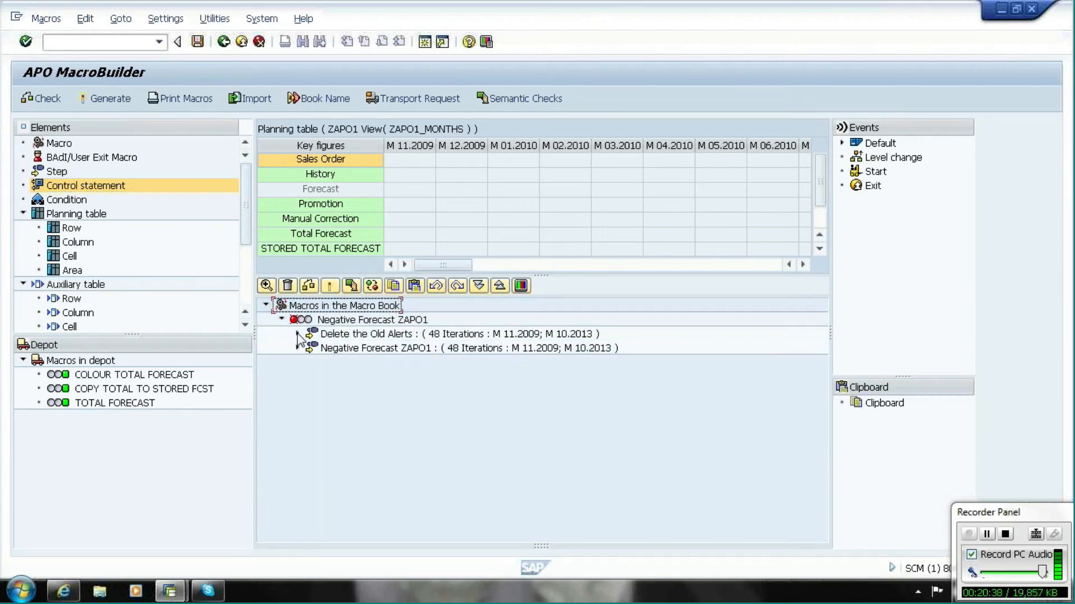
left_click(297, 334)
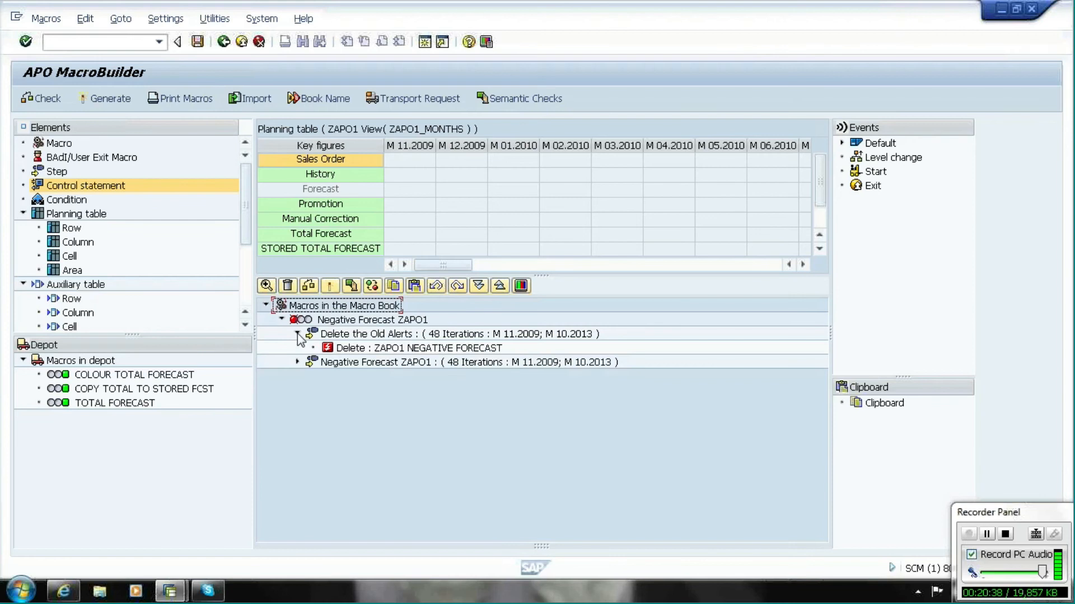
left_click(368, 349)
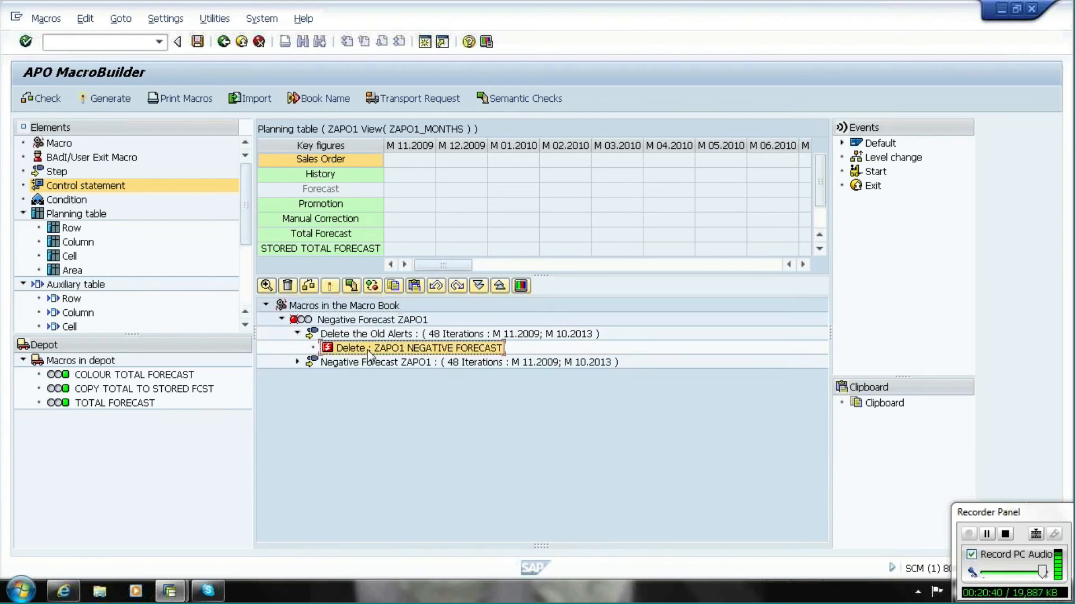
left_click(298, 362)
left_click(338, 376)
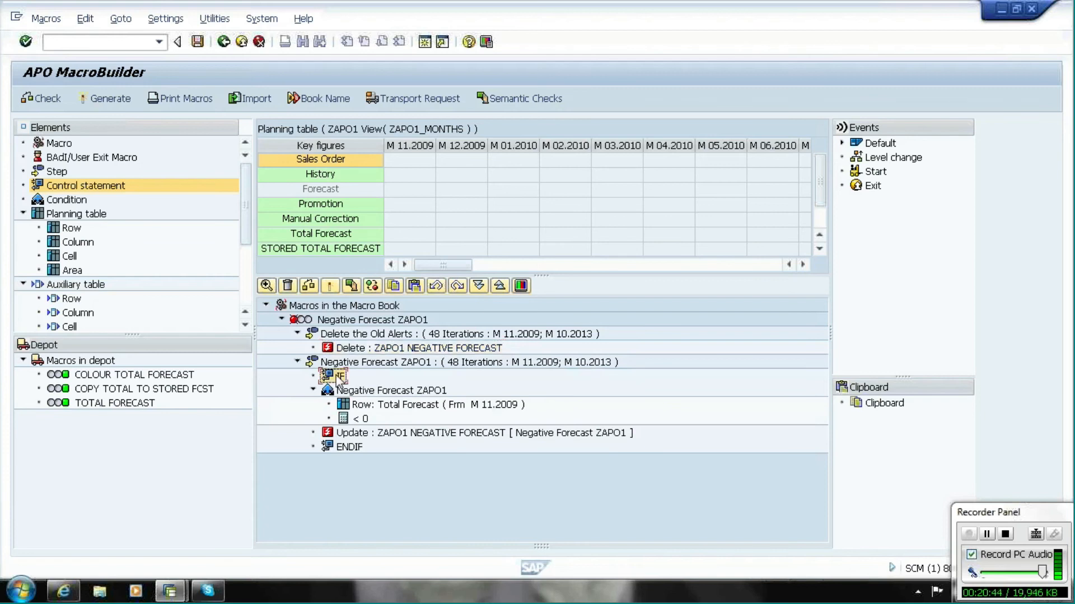
left_click(366, 409)
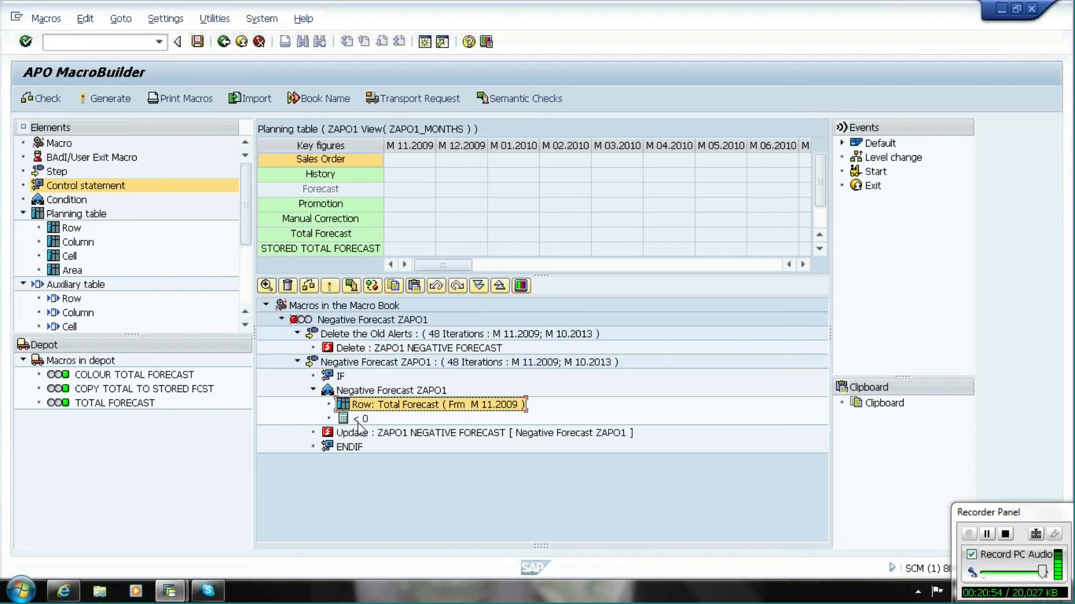
left_click(372, 436)
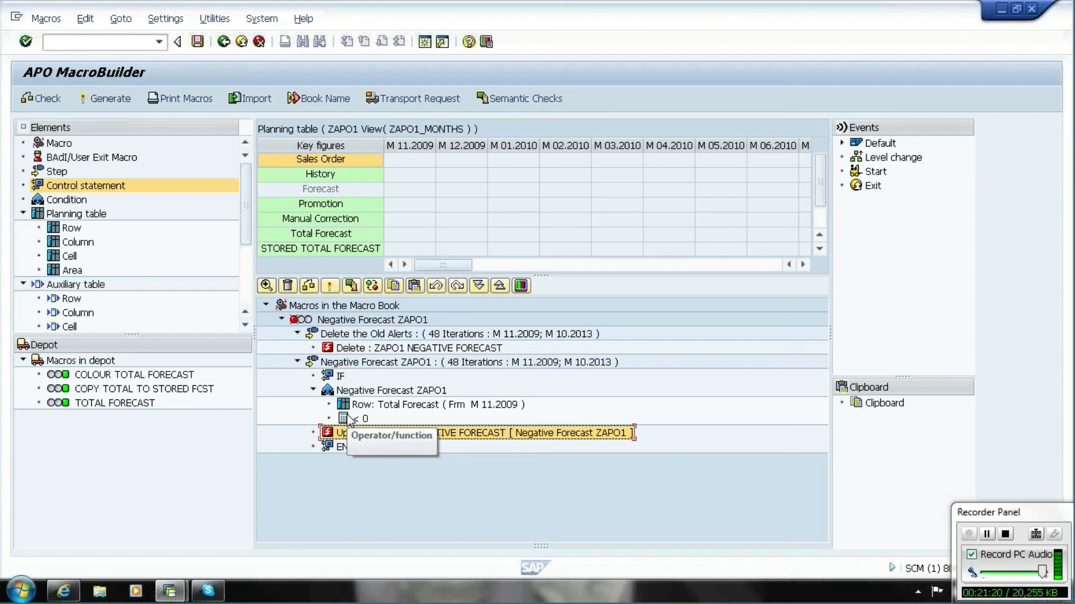
- Generate the Negative Forecast ZAPO1 macro
left_click(341, 320)
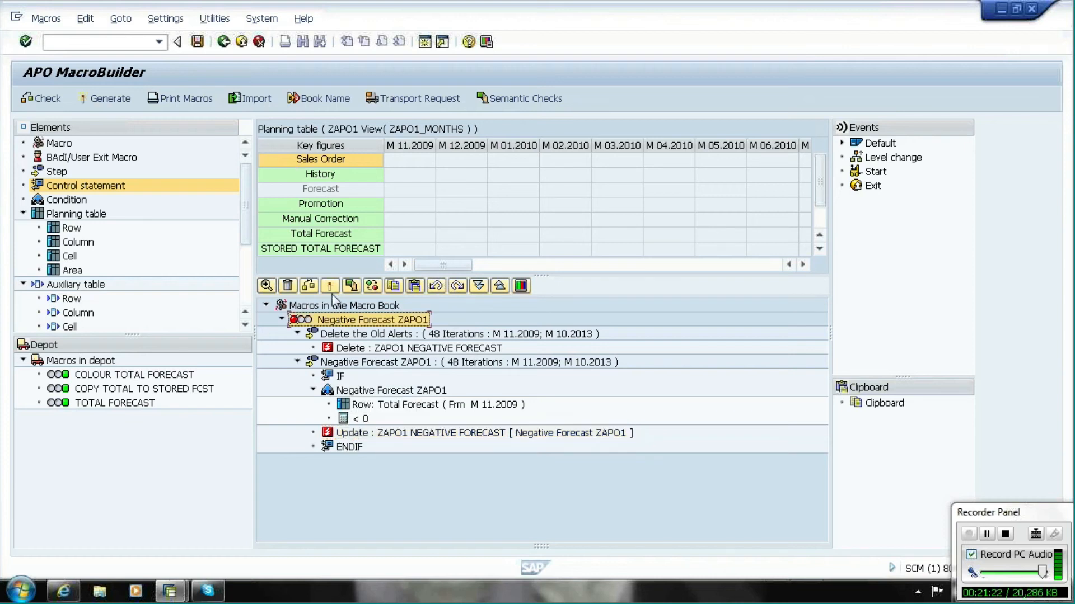
left_click(330, 286)
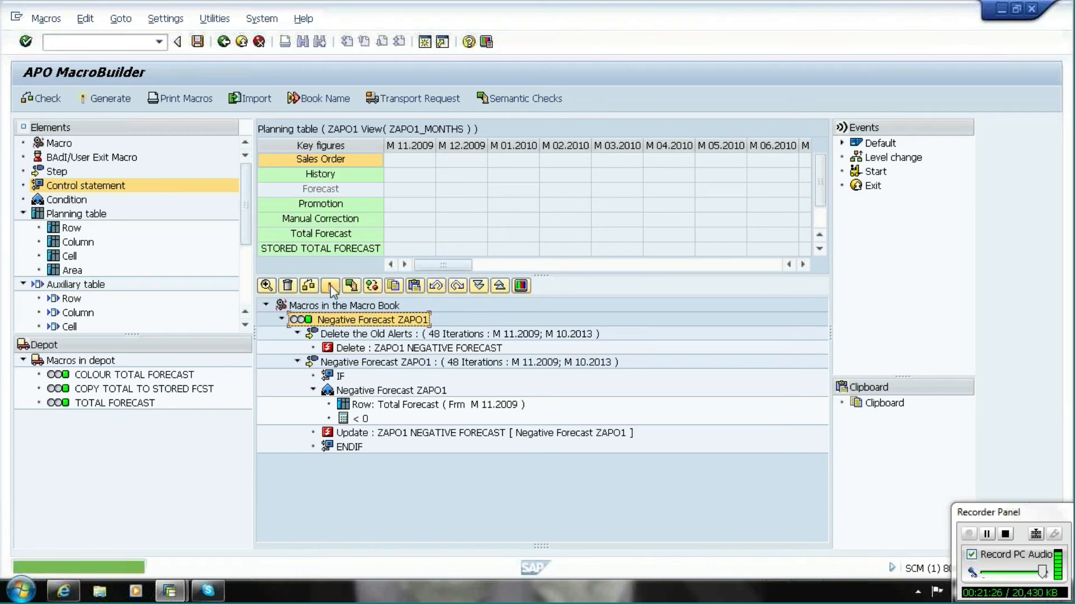
- Move the Negative Forecast ZAPO1 macro into the depot and save the macros
left_click(282, 319)
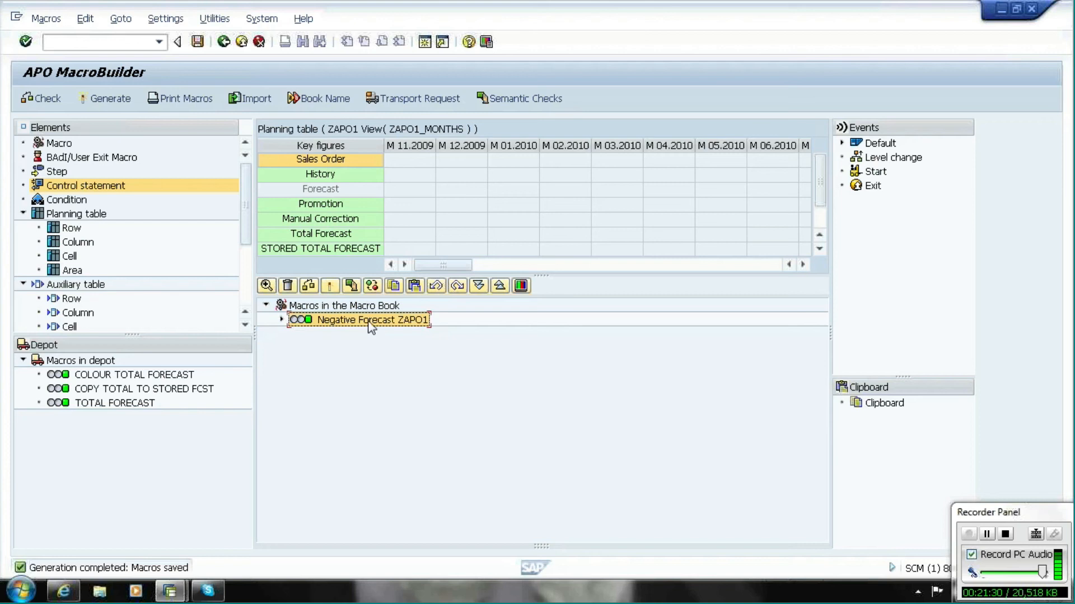
left_click(95, 362)
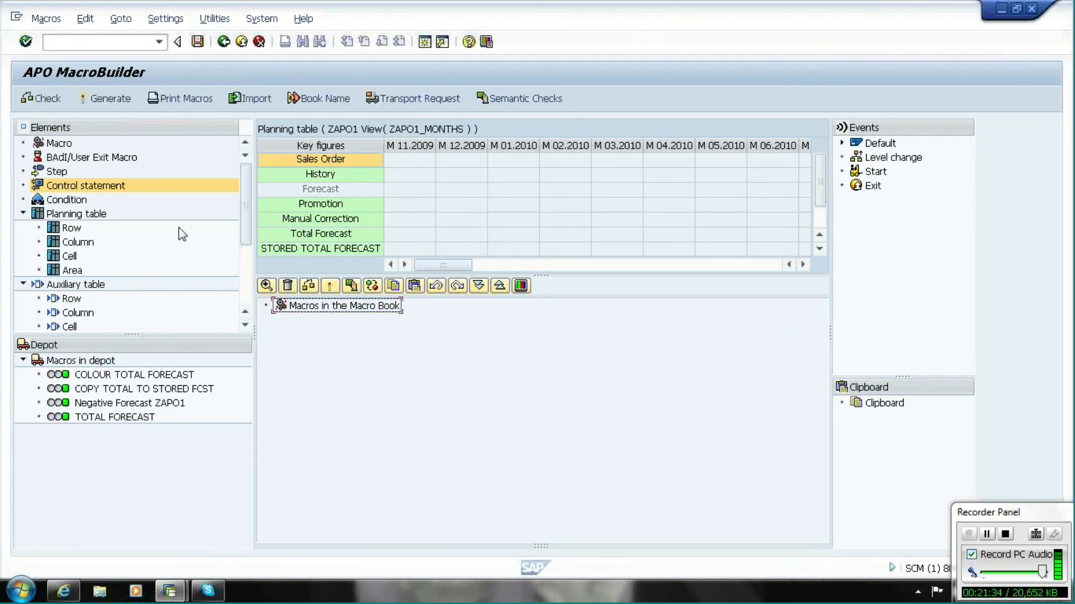
left_click(197, 42)
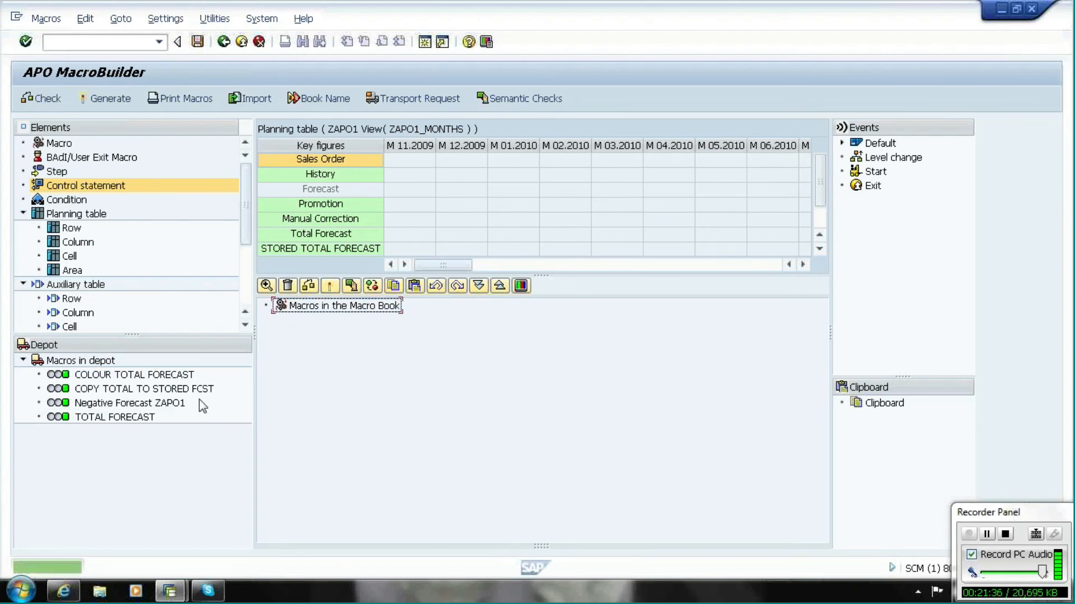
- Switch to the SAP Easy Access session, open interactive demand planning (/SAPAPO/SDP94), and load the PRODLOC selection's data in ZAPO1_MONTHS
left_click(170, 591)
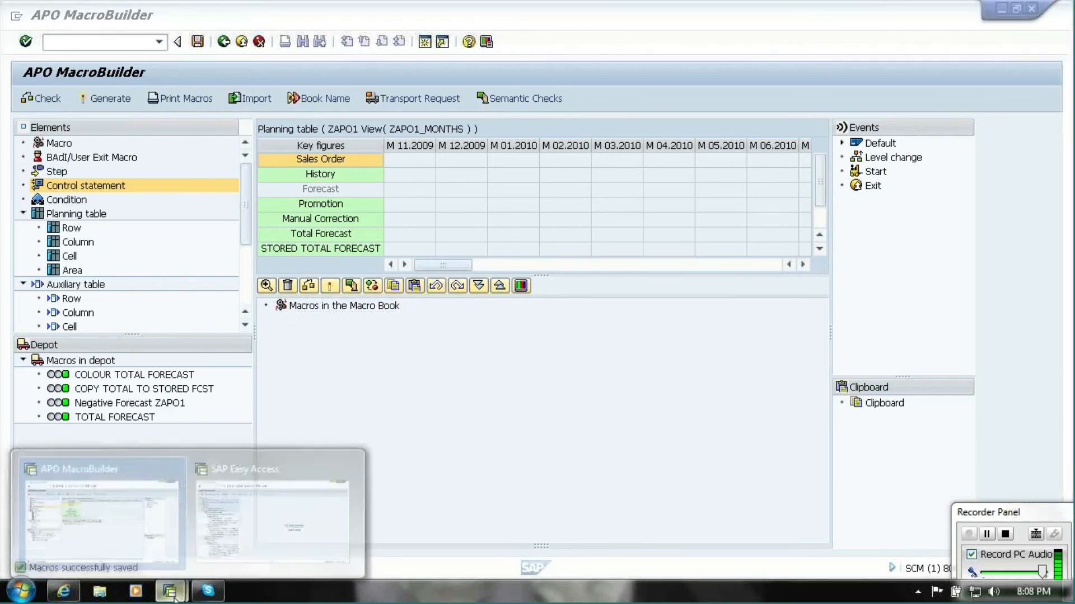
left_click(233, 536)
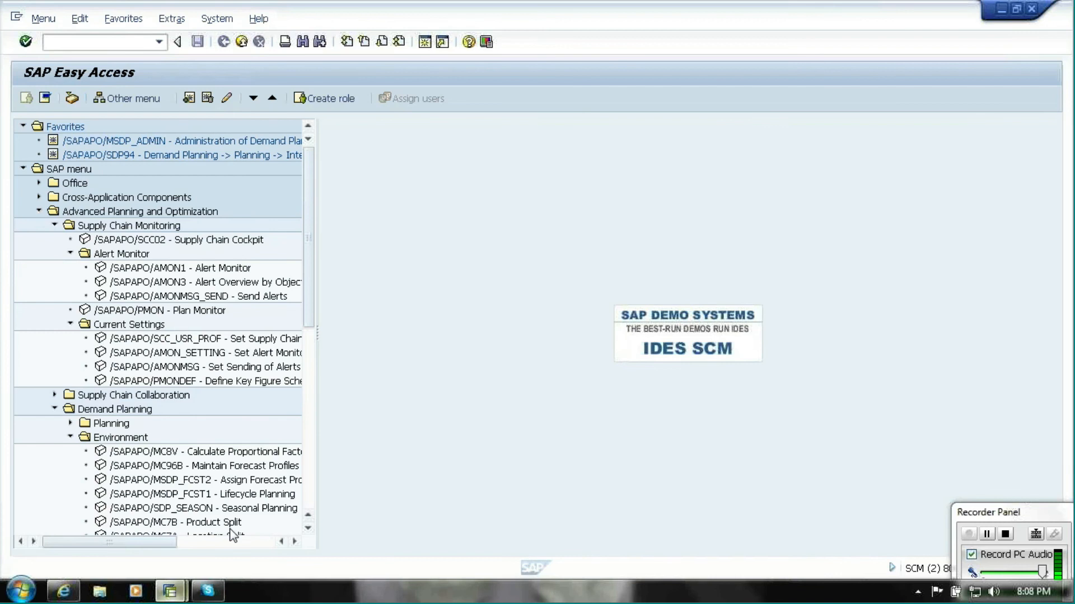
left_click(168, 156)
double_click(167, 157)
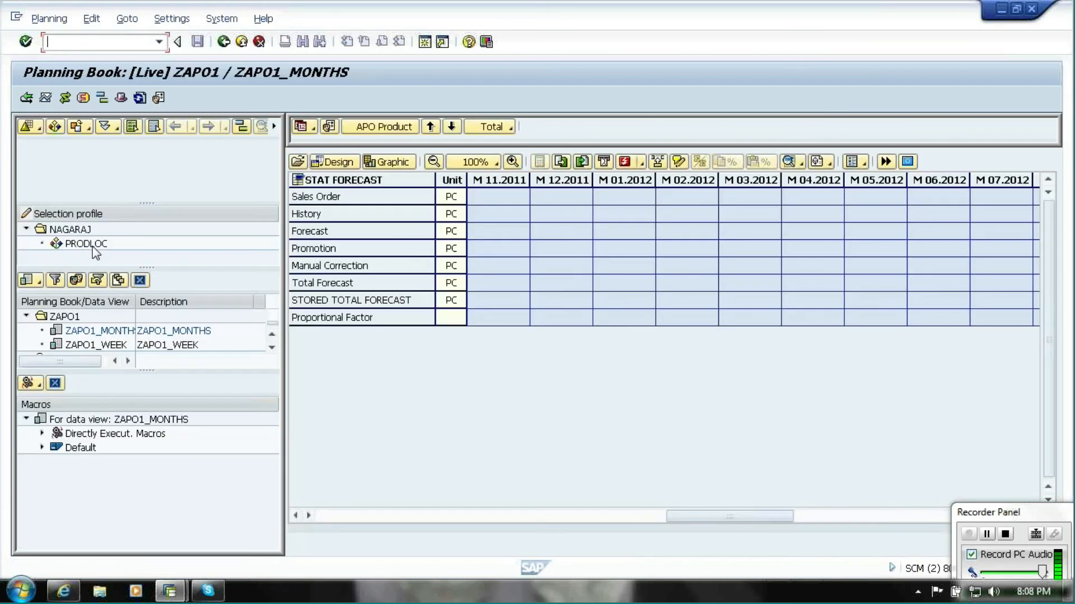
double_click(94, 249)
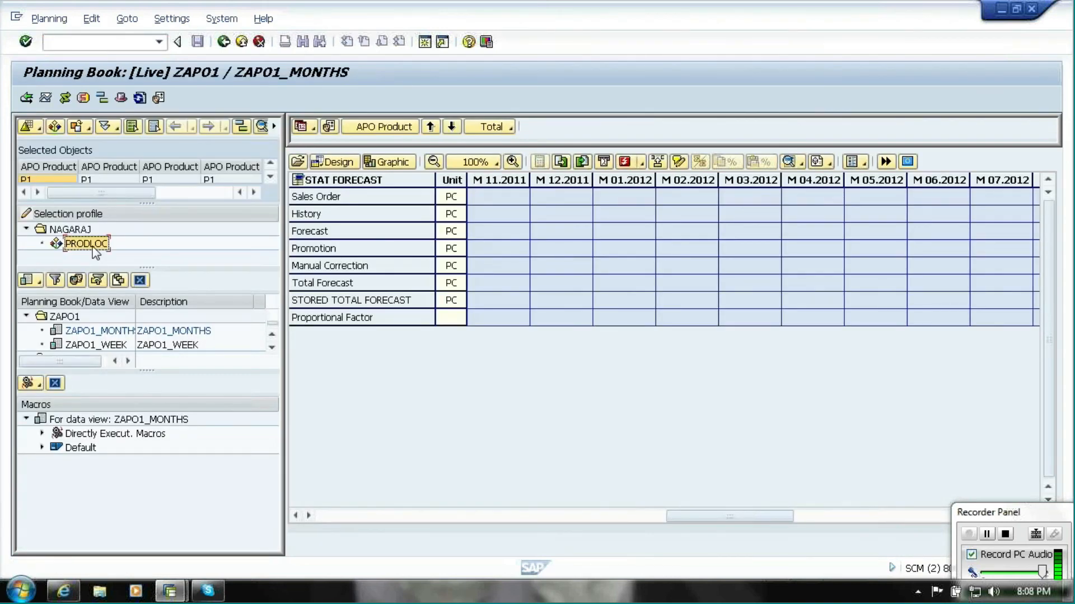
left_click(299, 163)
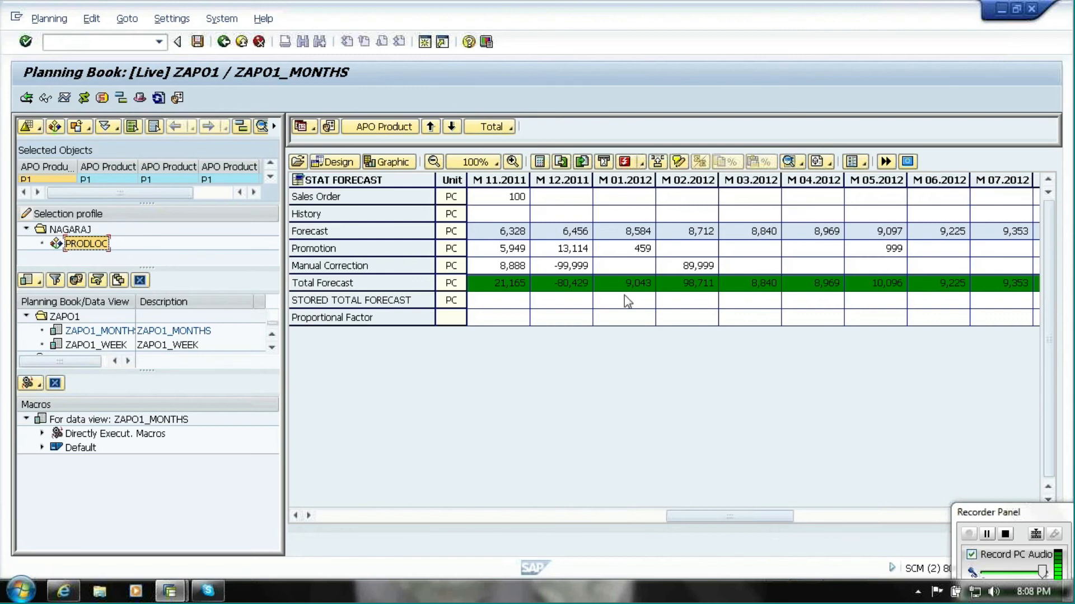
- Inspect the M 12.2011 period and its Total Forecast value in the planning book
left_click(560, 179)
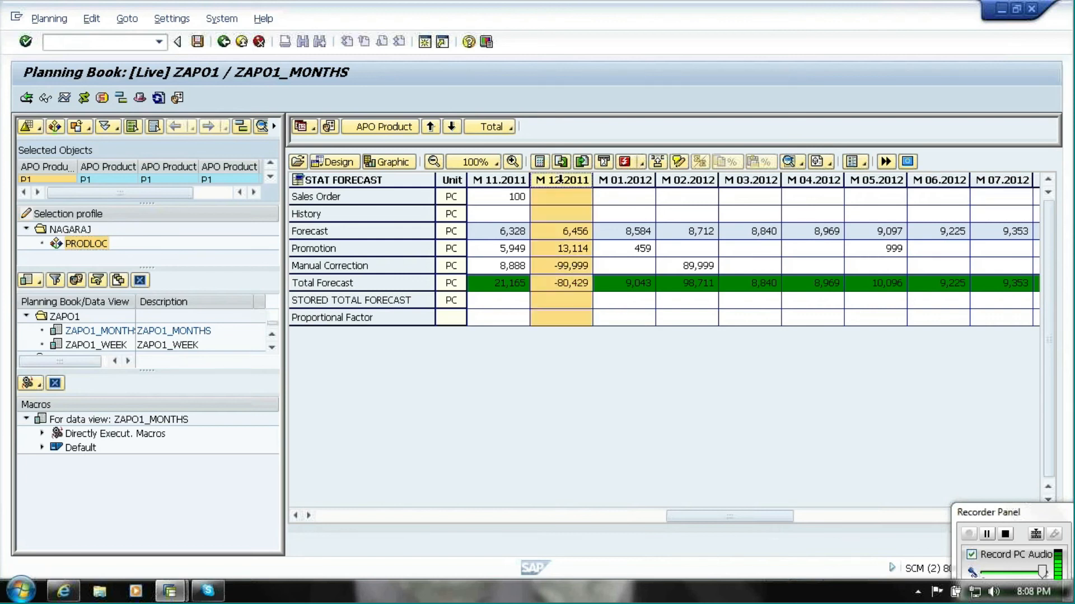
left_click(546, 285)
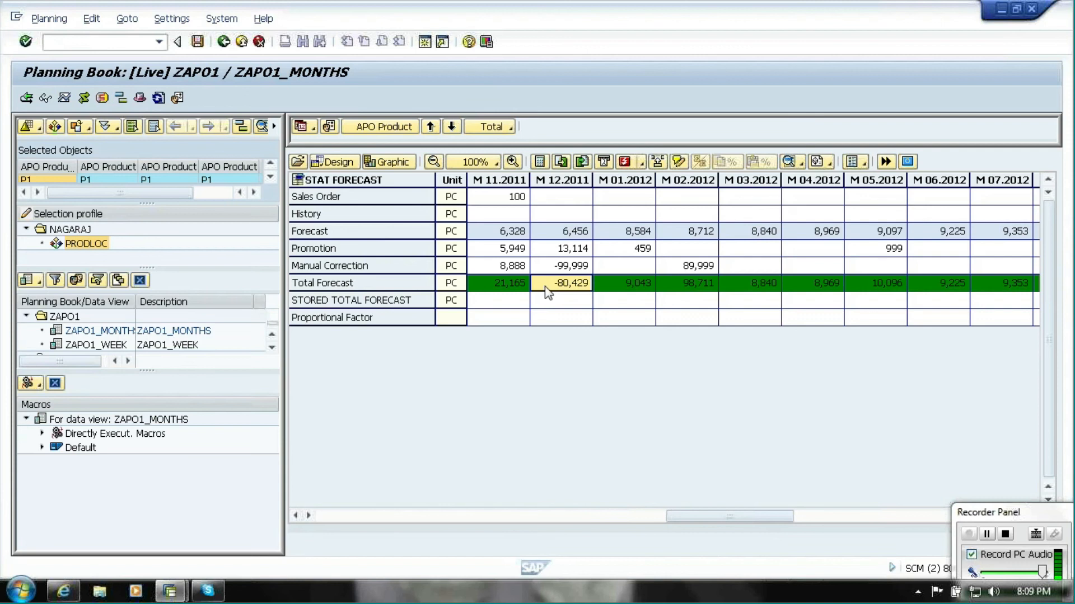
left_click(554, 316)
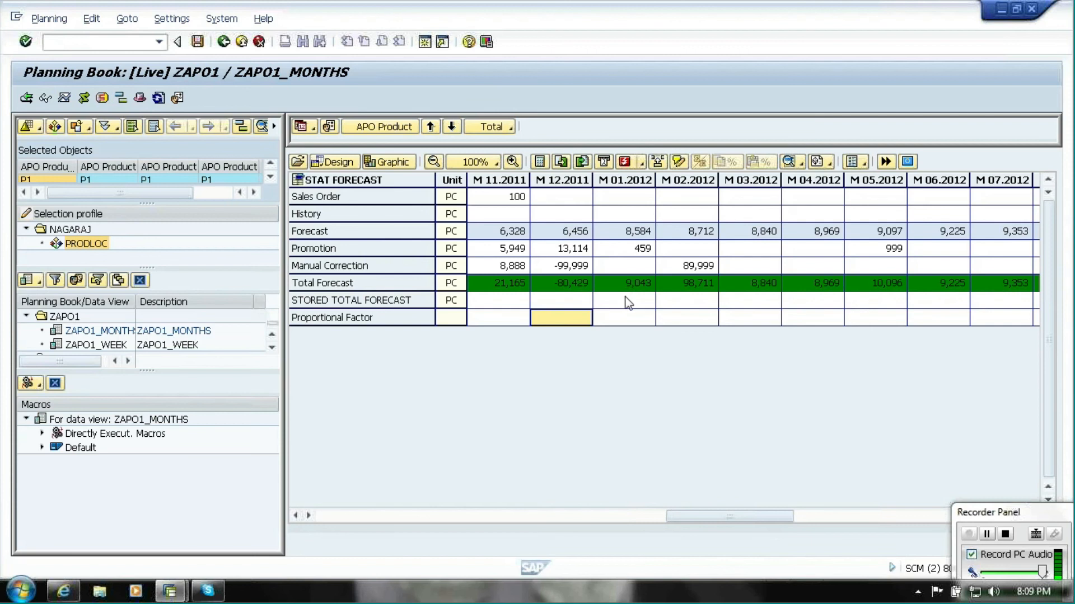
- Run the Negative Forecast ZAPO1 macro on the ZAPO1_MONTHS data and display its alerts in an enlarged area below the grid
left_click(907, 162)
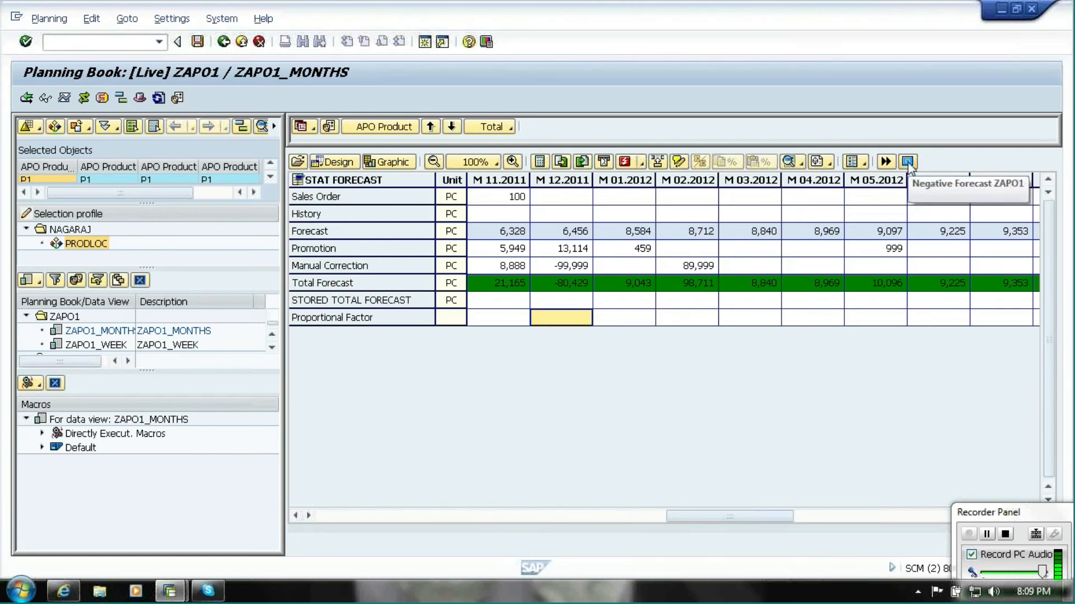
left_click(625, 163)
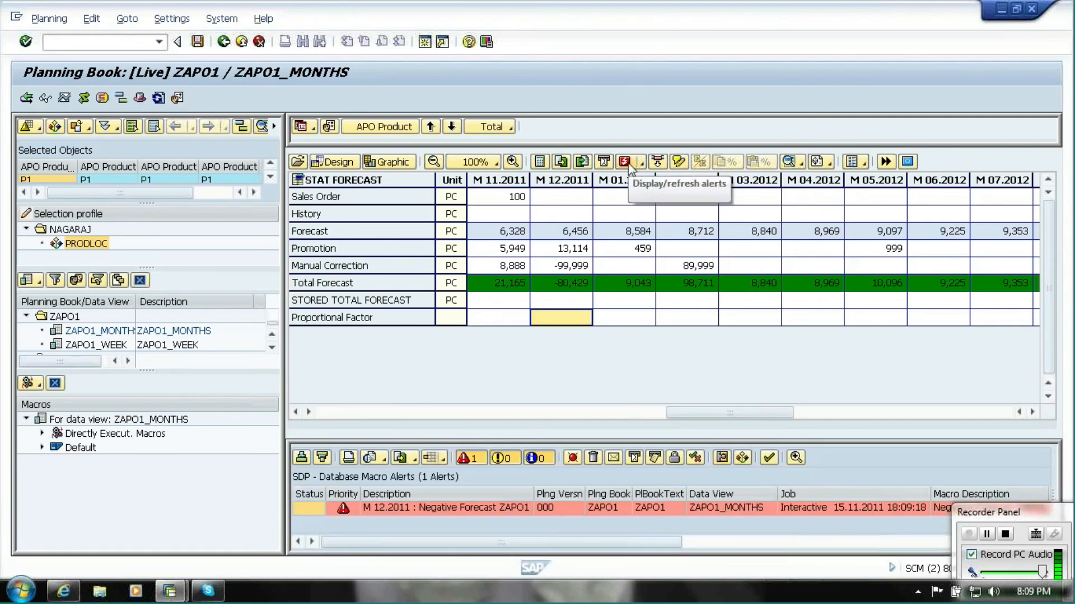
left_click_drag(664, 439, 659, 355)
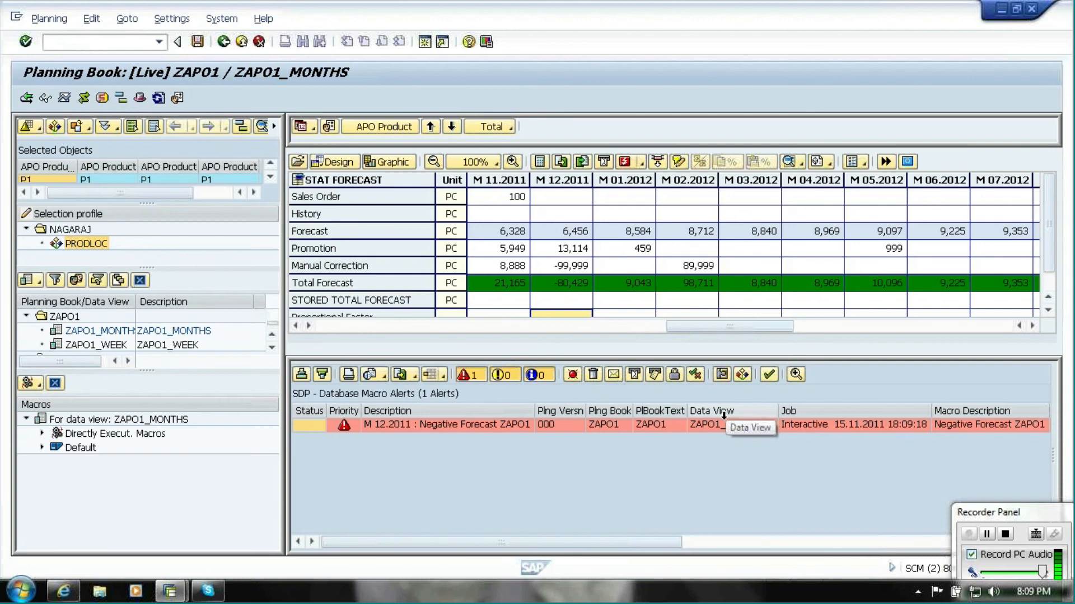
- Clear the Manual Correction value for M 12.2011, save the planning data and refresh the alerts
left_click(549, 269)
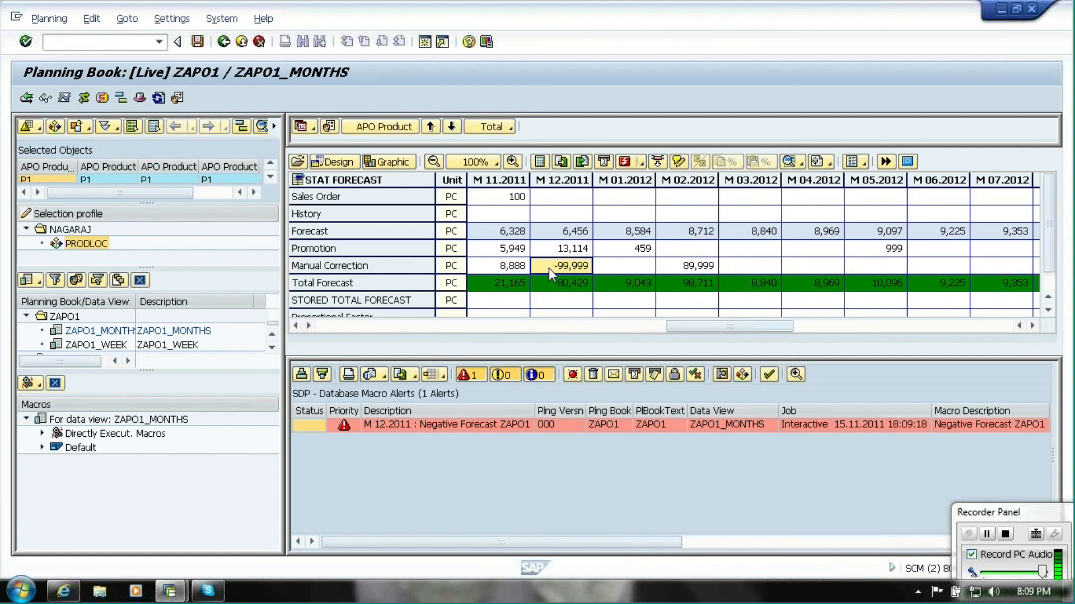
key("Delete")
key("Return")
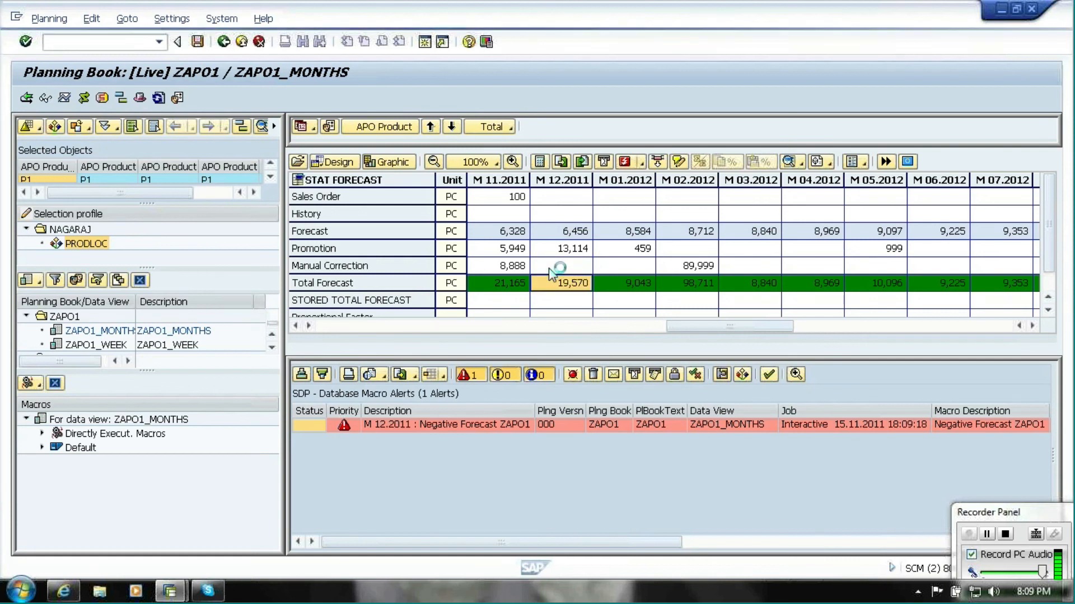
left_click(197, 43)
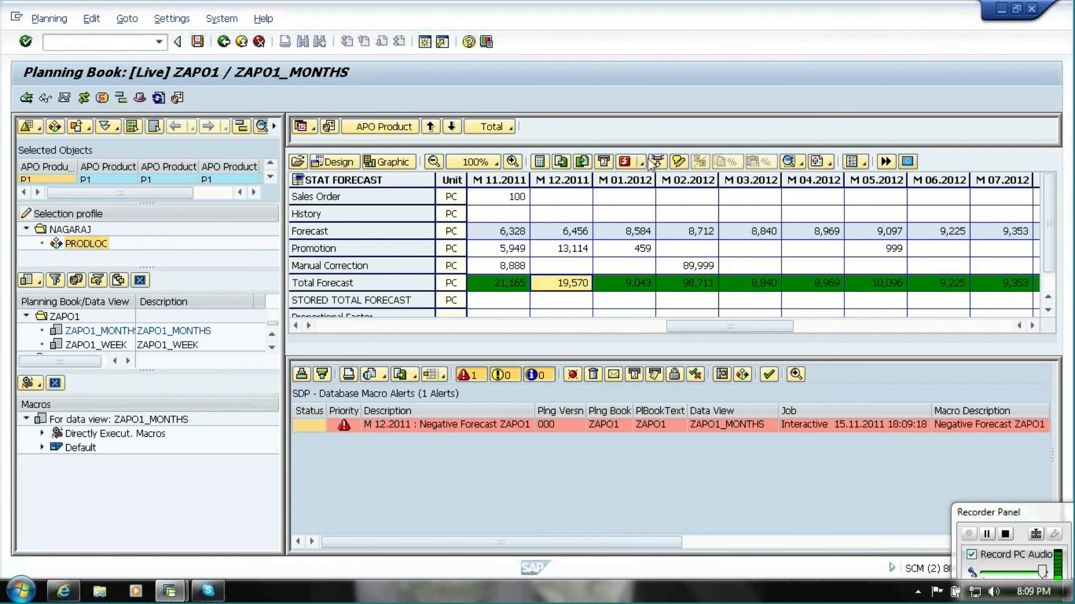
left_click(625, 163)
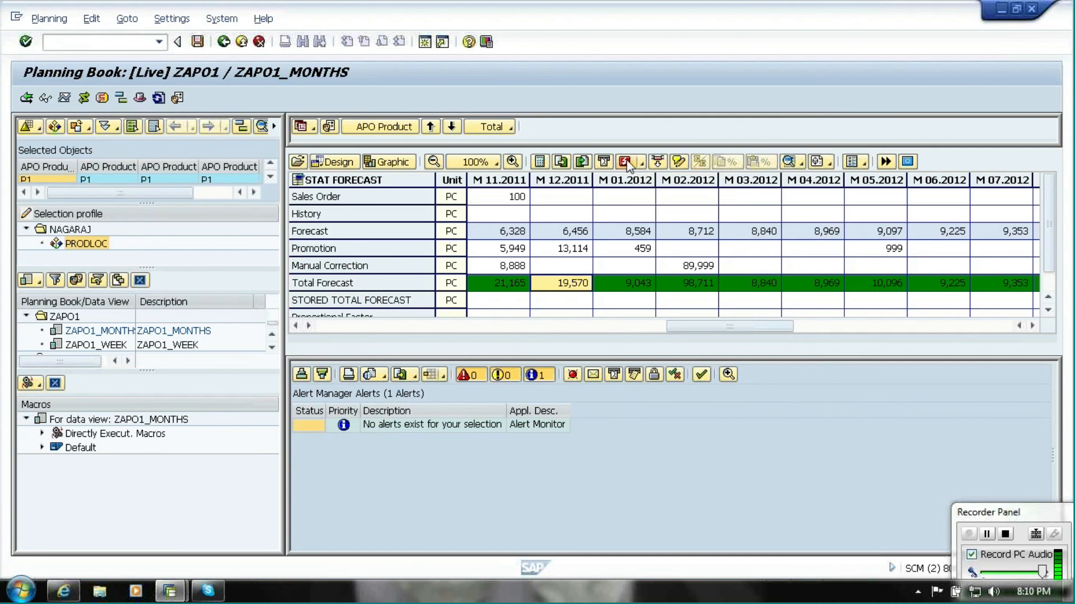
- Set the Manual Correction for M 01.2012 to -99,999 and save, then rerun the Negative Forecast ZAPO1 macro and refresh the alerts
left_click(624, 266)
type("9")
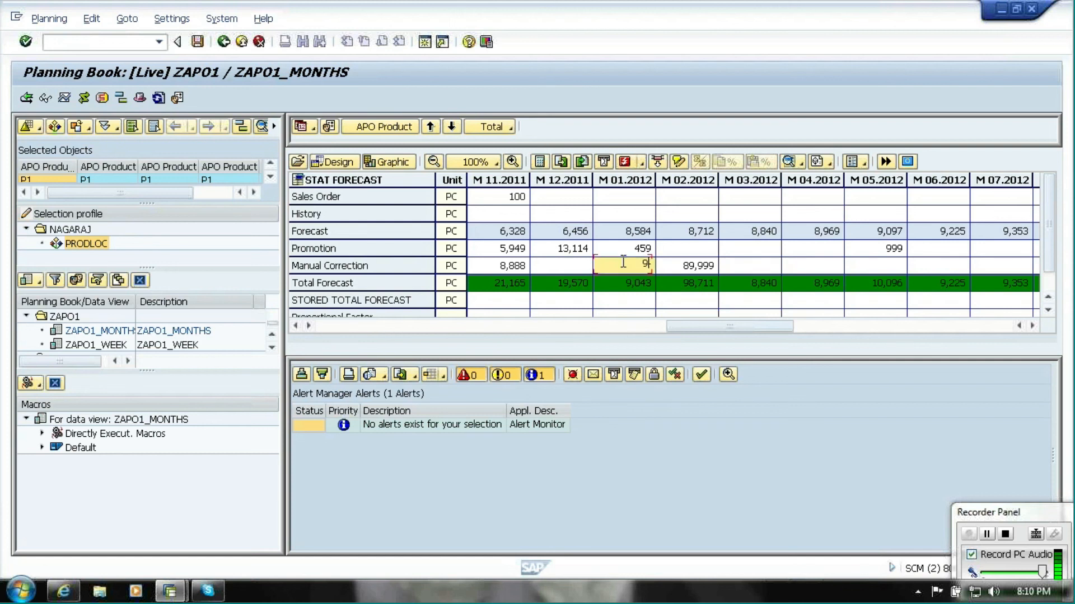
key("Return")
left_click(197, 43)
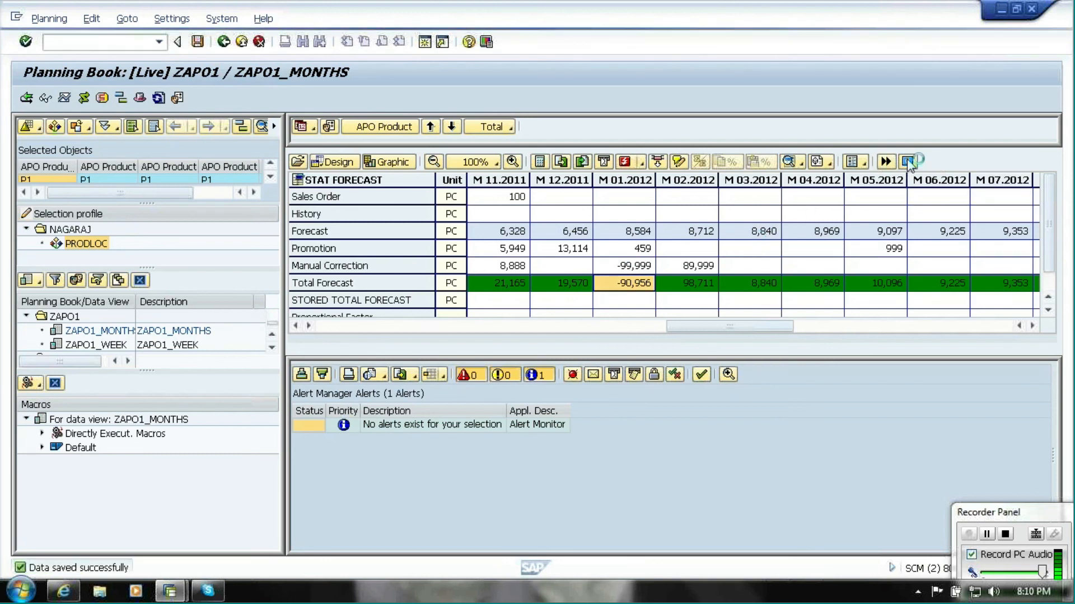
left_click(628, 162)
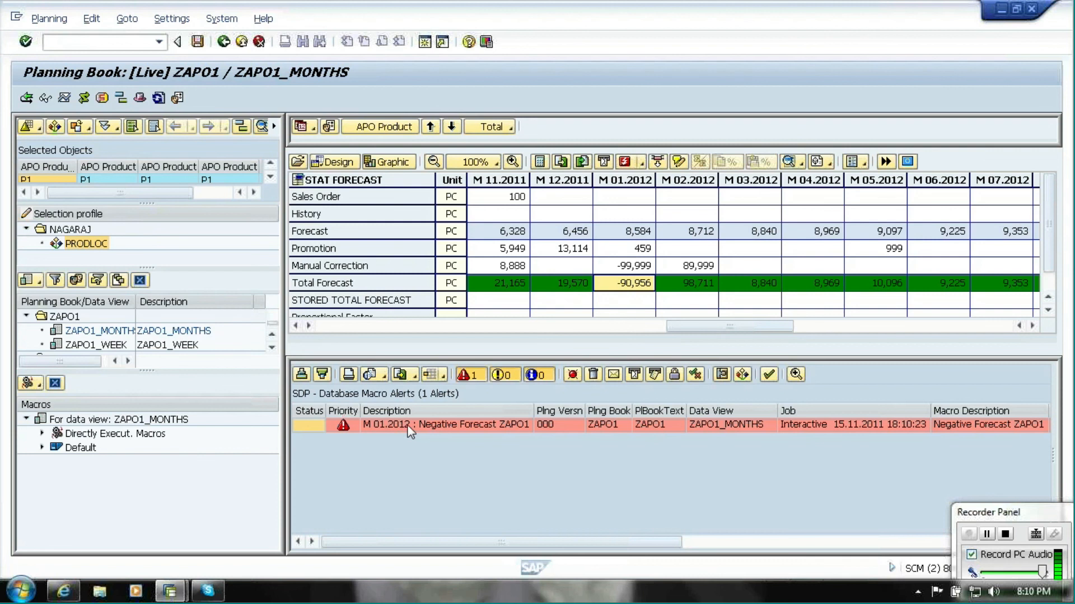
- Switch to the APO MacroBuilder session and exit it back to SAP Easy Access
mouse_move(170, 590)
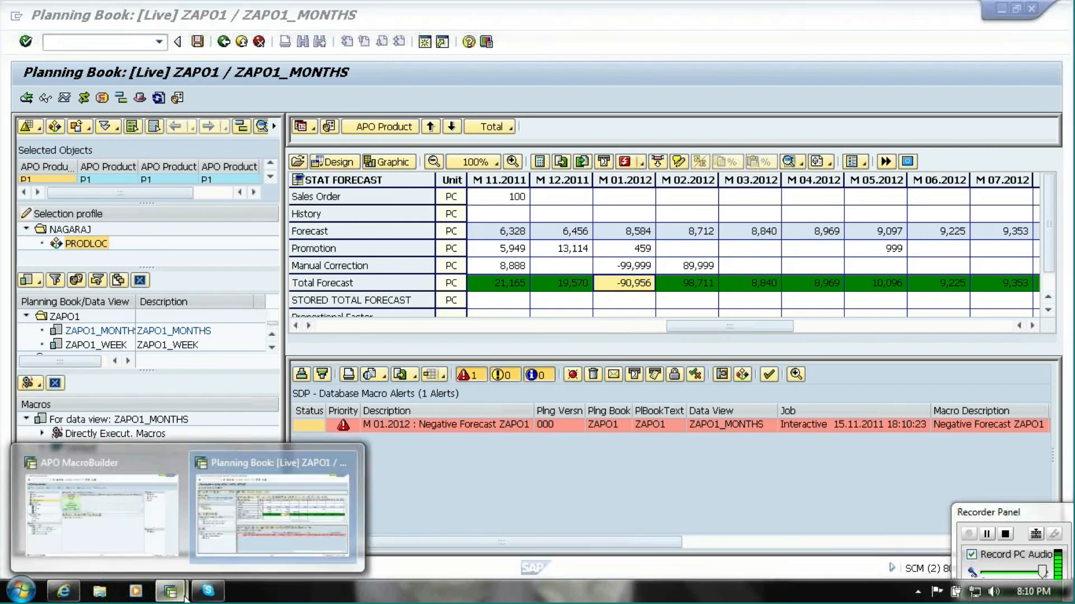
left_click(133, 514)
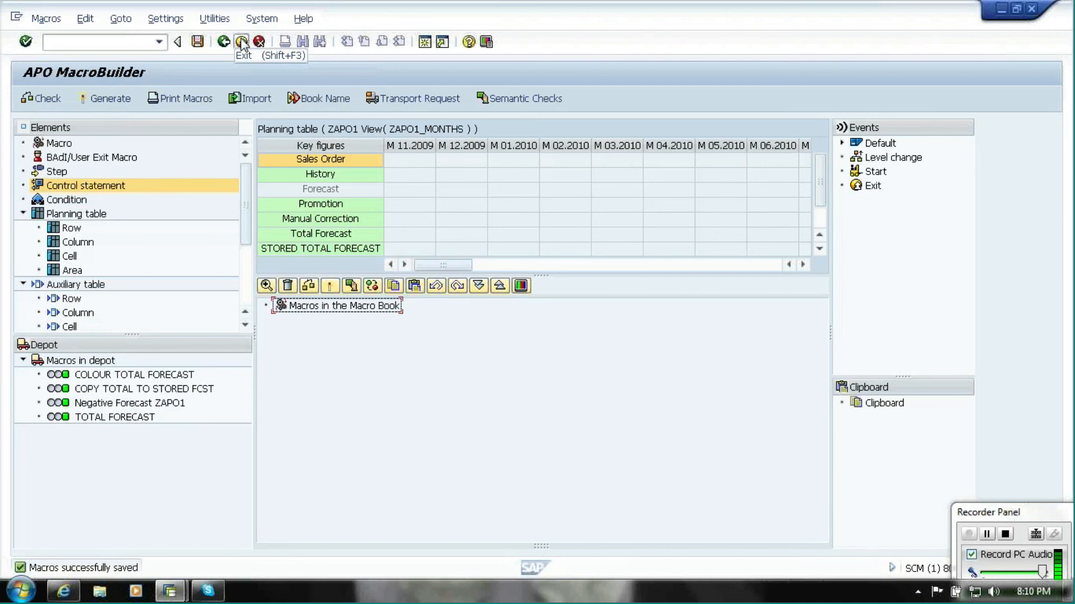
left_click(242, 43)
left_click(242, 43)
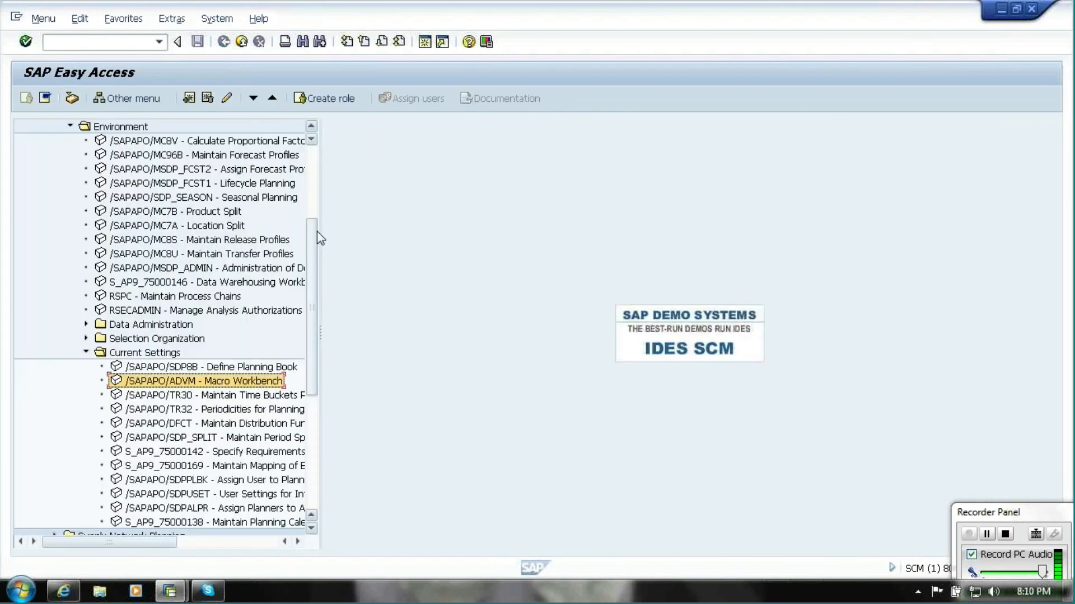
- Open the Alert Monitor (/SAPAPO/AMON1) from the Supply Chain Monitoring folder
scroll(140, 203, "up", 3)
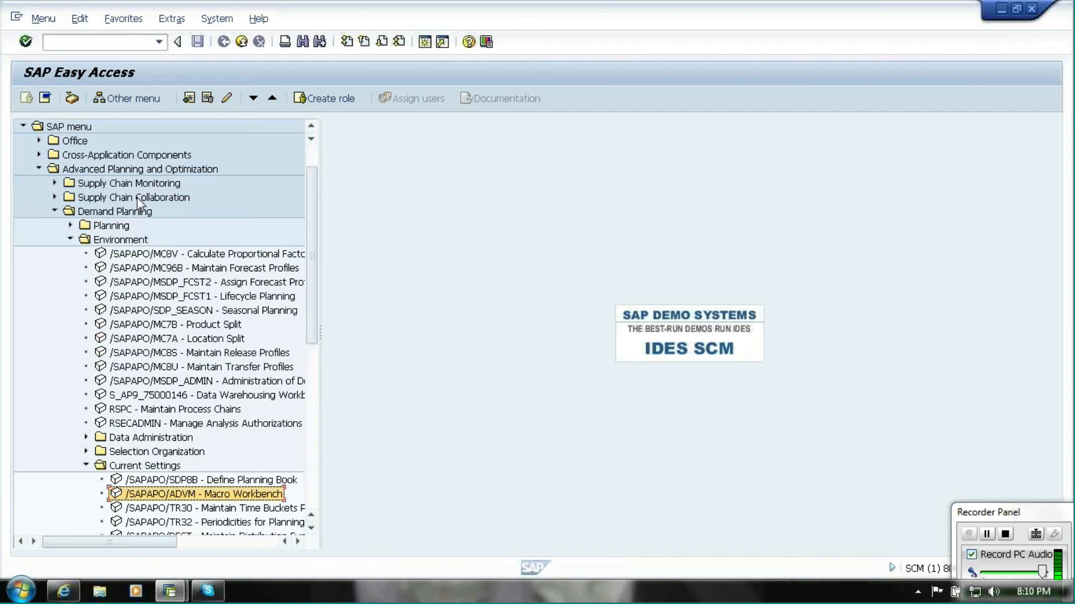
left_click(54, 183)
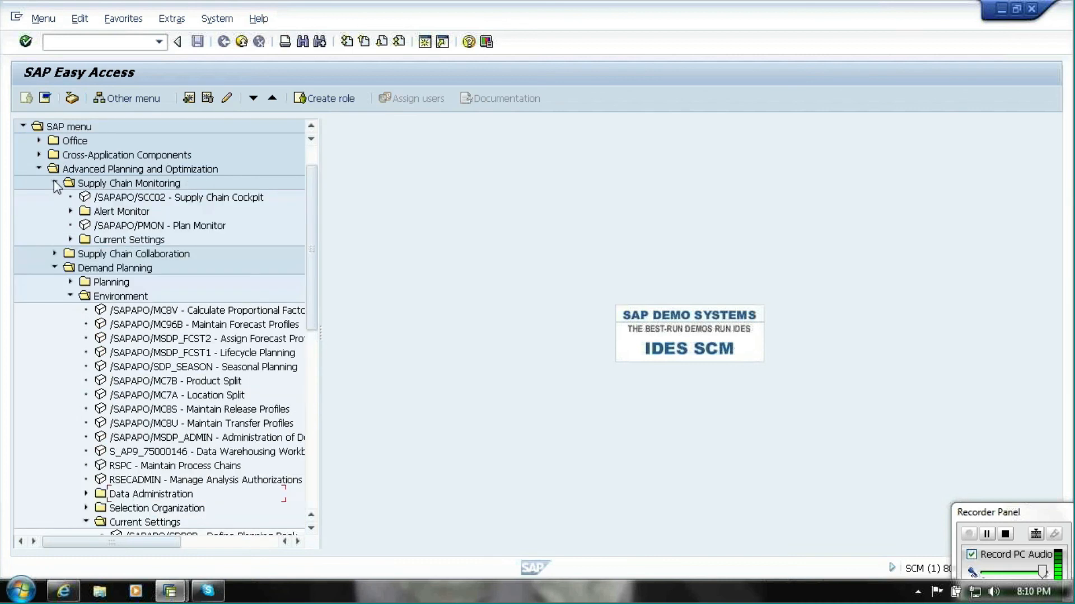
left_click(132, 185)
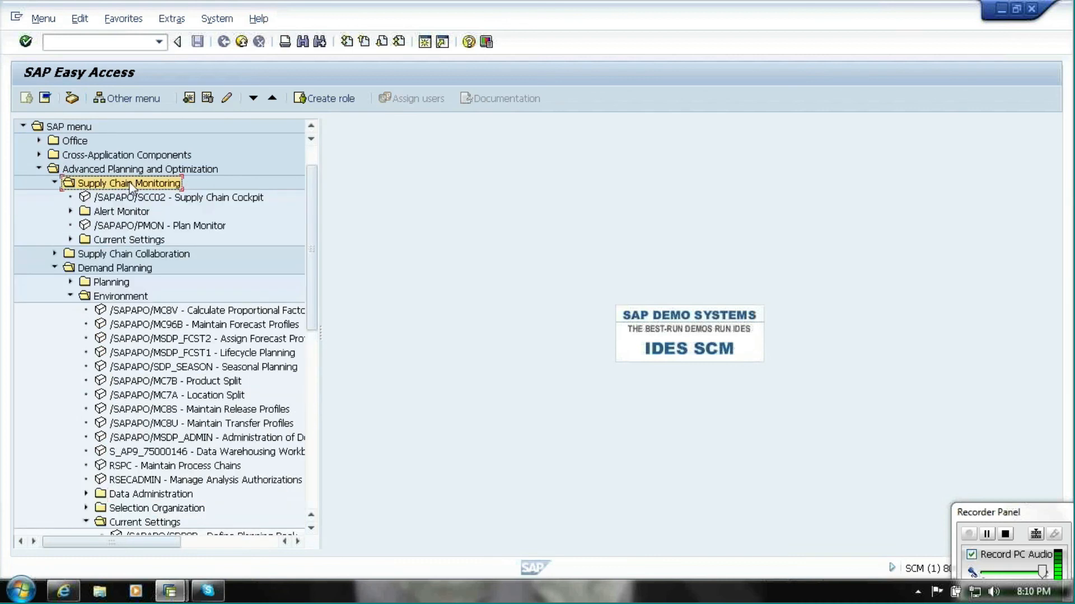
left_click(70, 212)
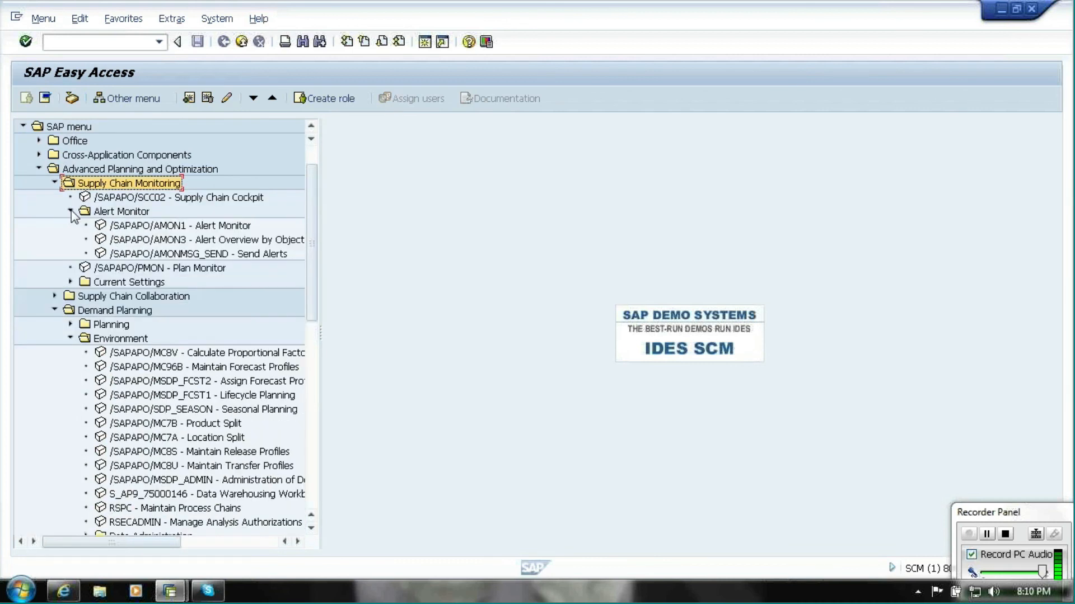
left_click(166, 229)
double_click(165, 229)
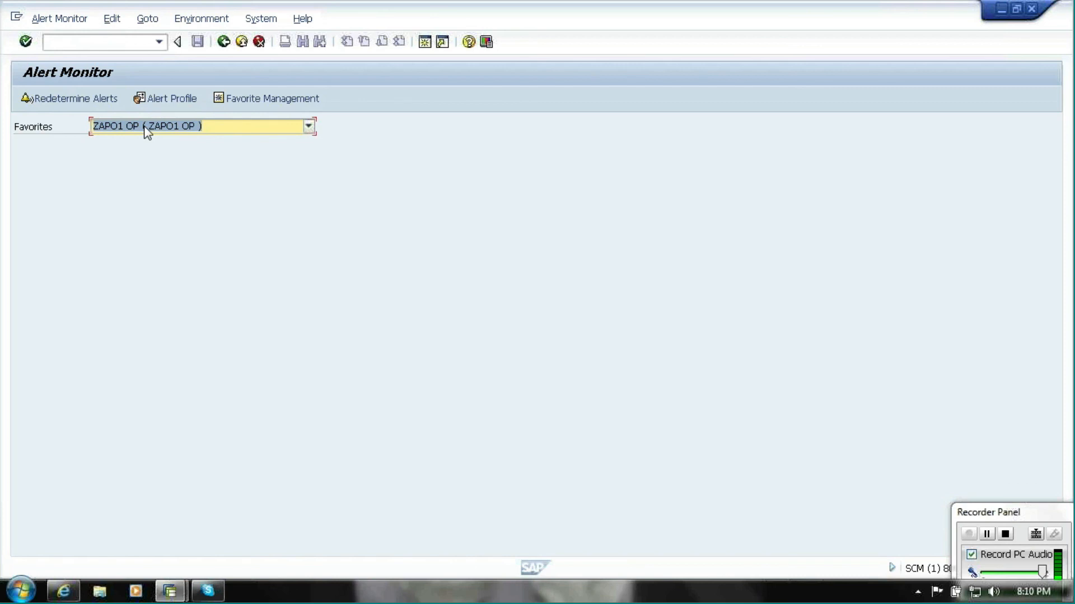
- Redetermine the alerts for the ZAPO1 OP favorite and list those of the ZAPO1 alert view, comparing them with the planning book
left_click(103, 105)
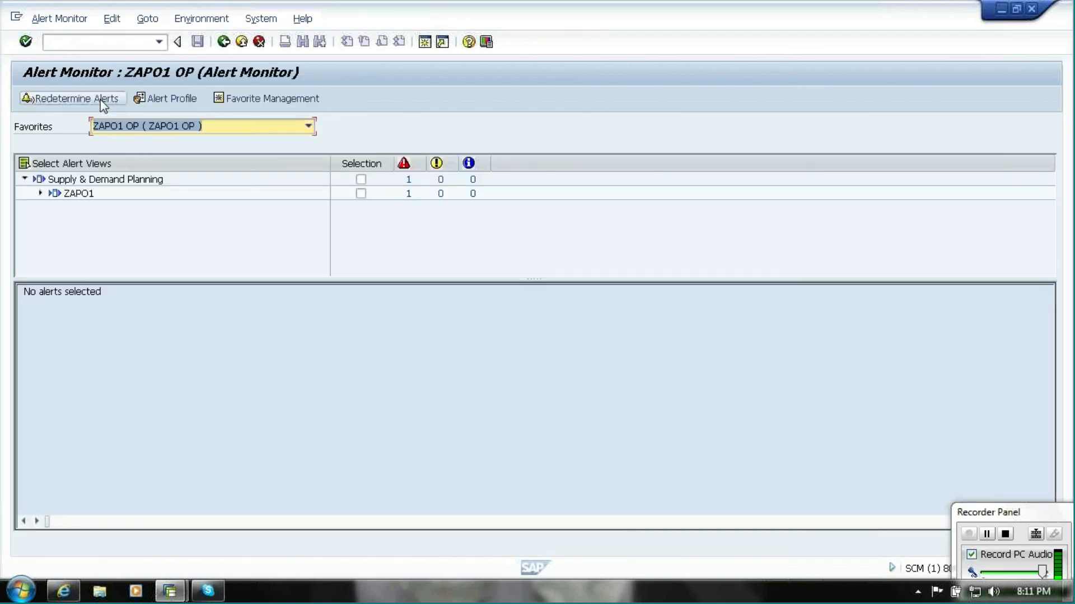
left_click(360, 194)
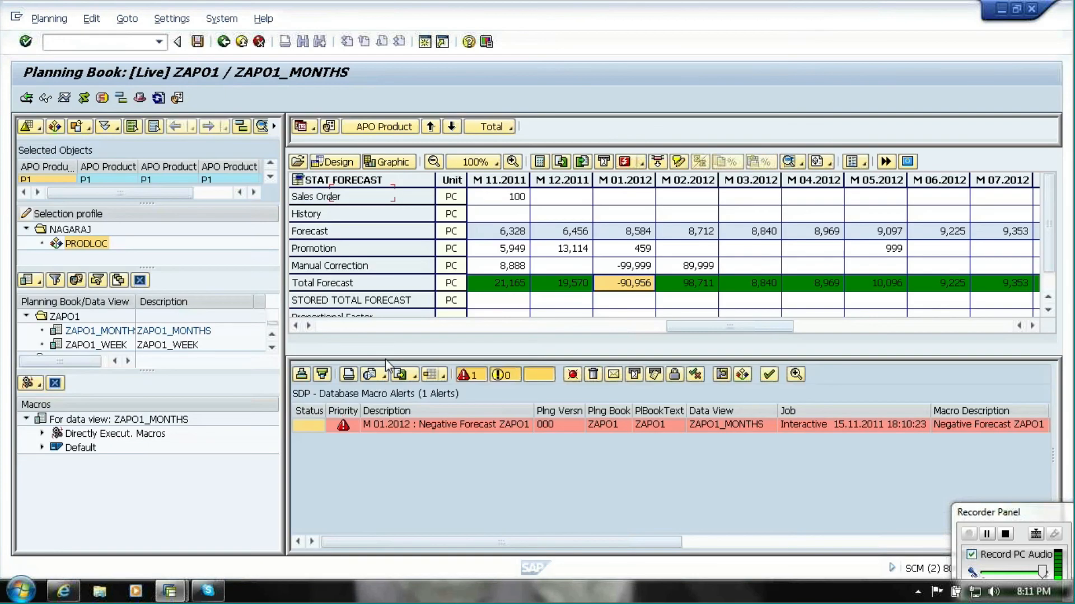
left_click(243, 42)
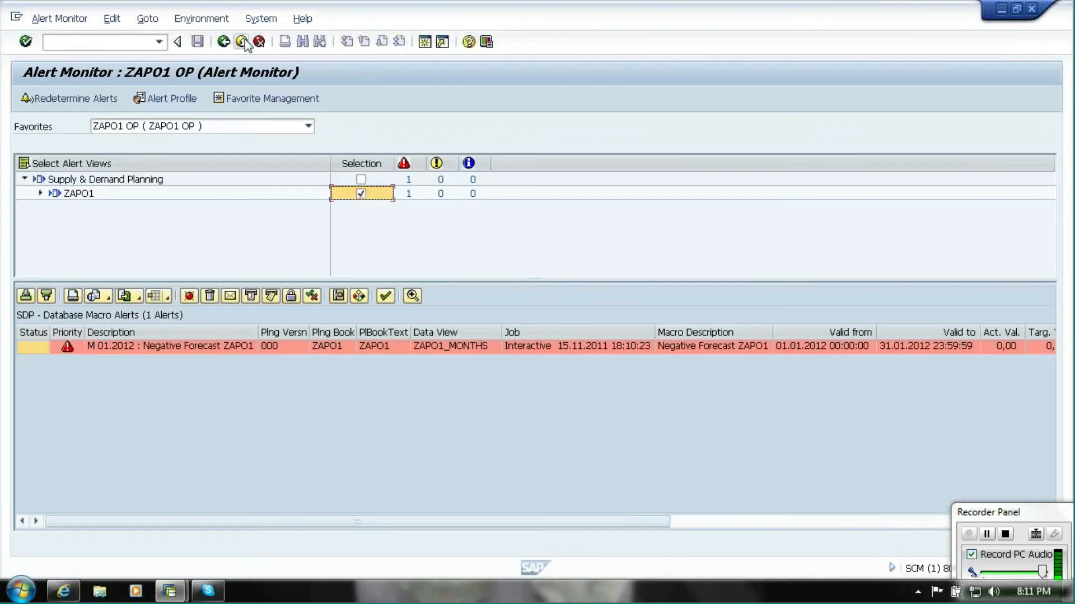
- Open Supply and Demand Planning from the M 01.2012 negative forecast alert, then return to the Alert Monitor
left_click(27, 351)
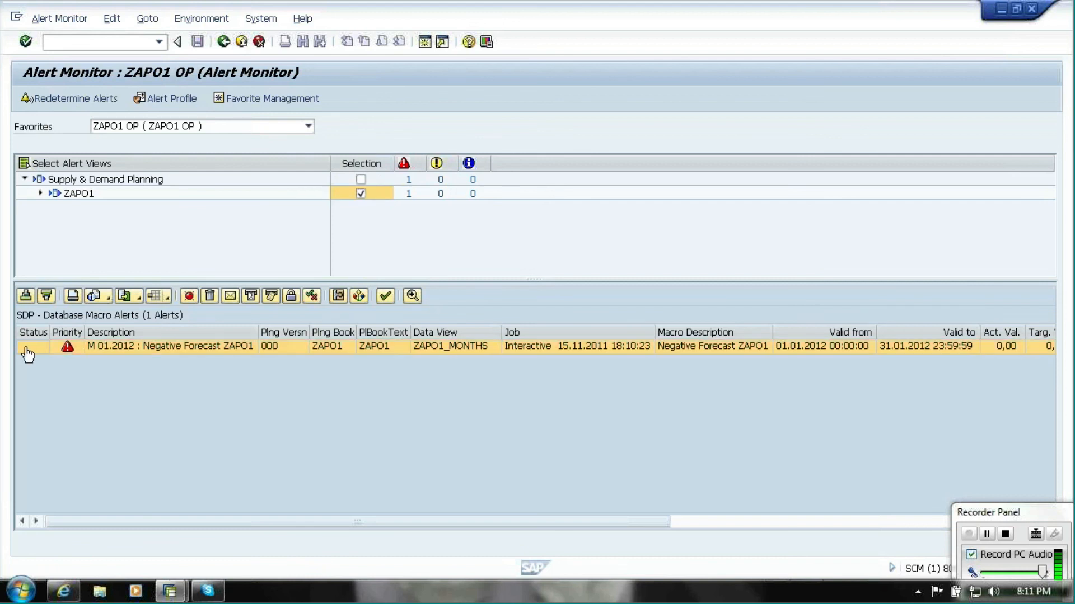
left_click(338, 296)
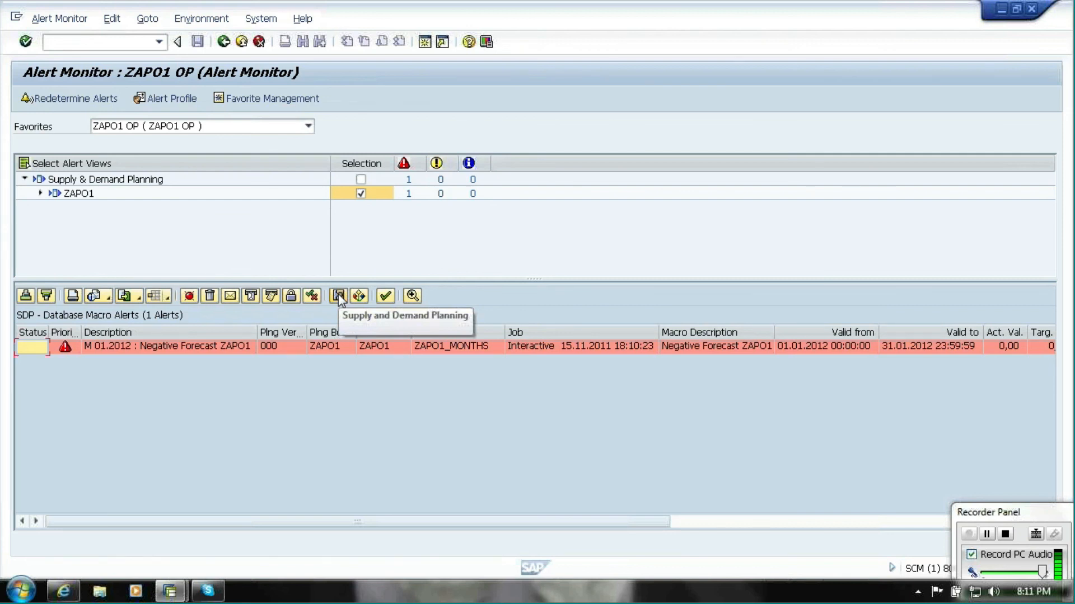
left_click(338, 296)
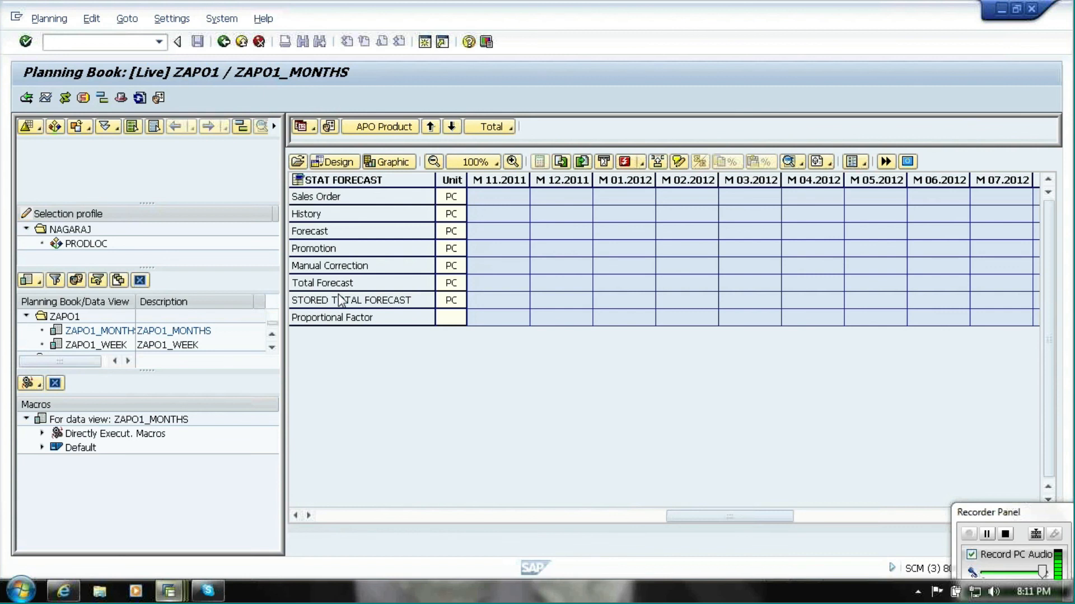
key("alt+Tab")
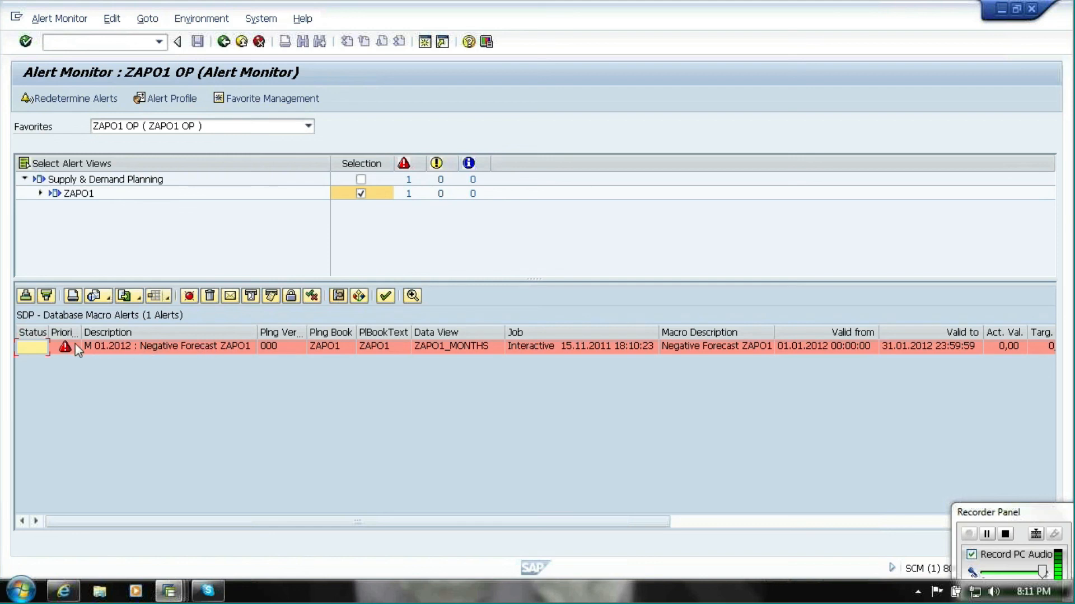
- Select the M 01.2012 Negative Forecast ZAPO1 alert and apply the checkmark function to it
left_click(42, 351)
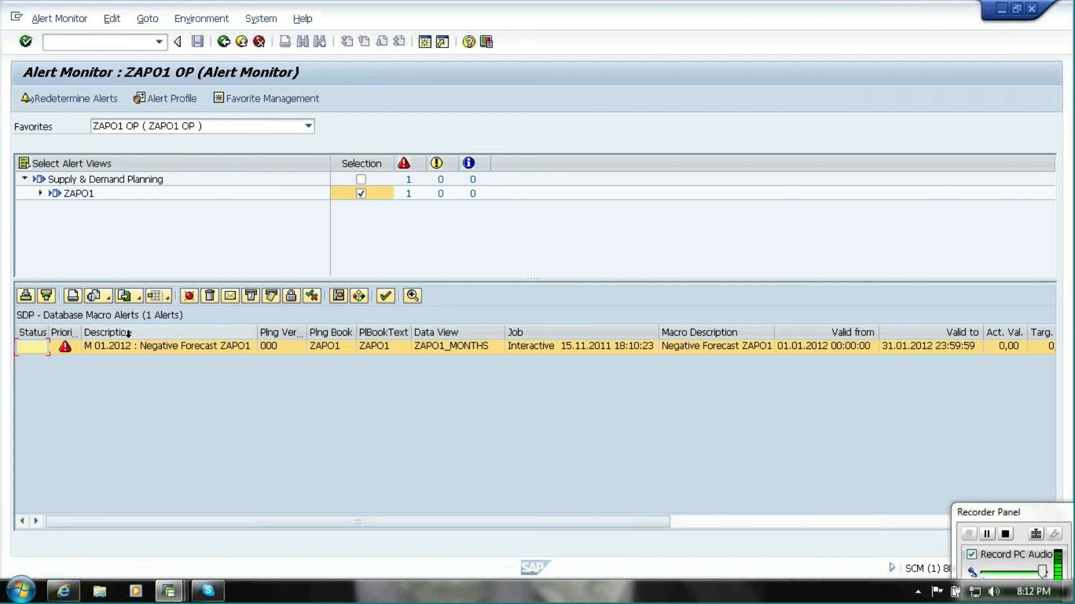
left_click(388, 300)
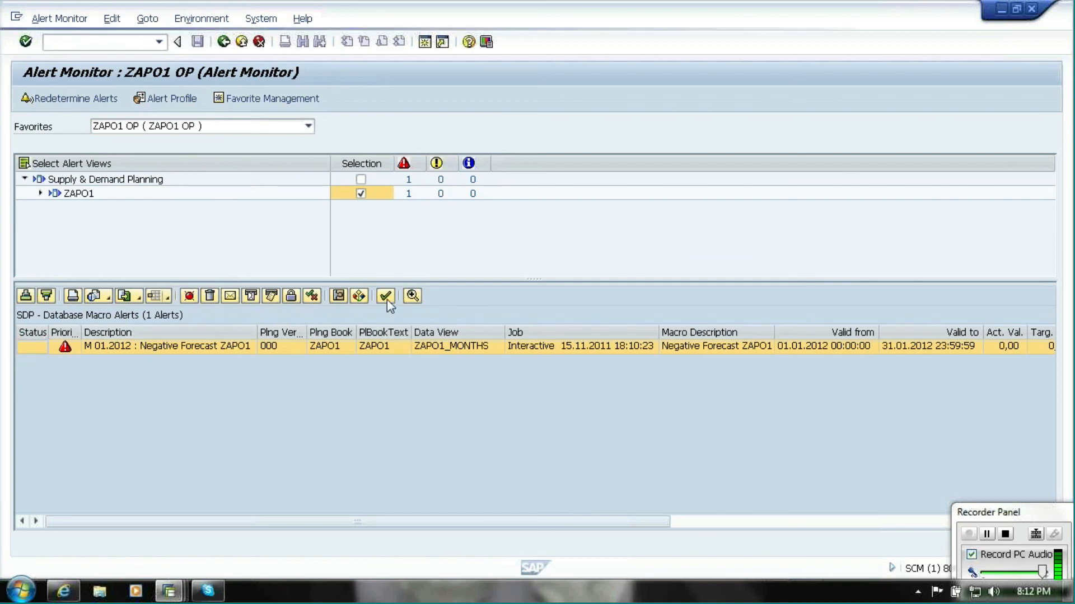